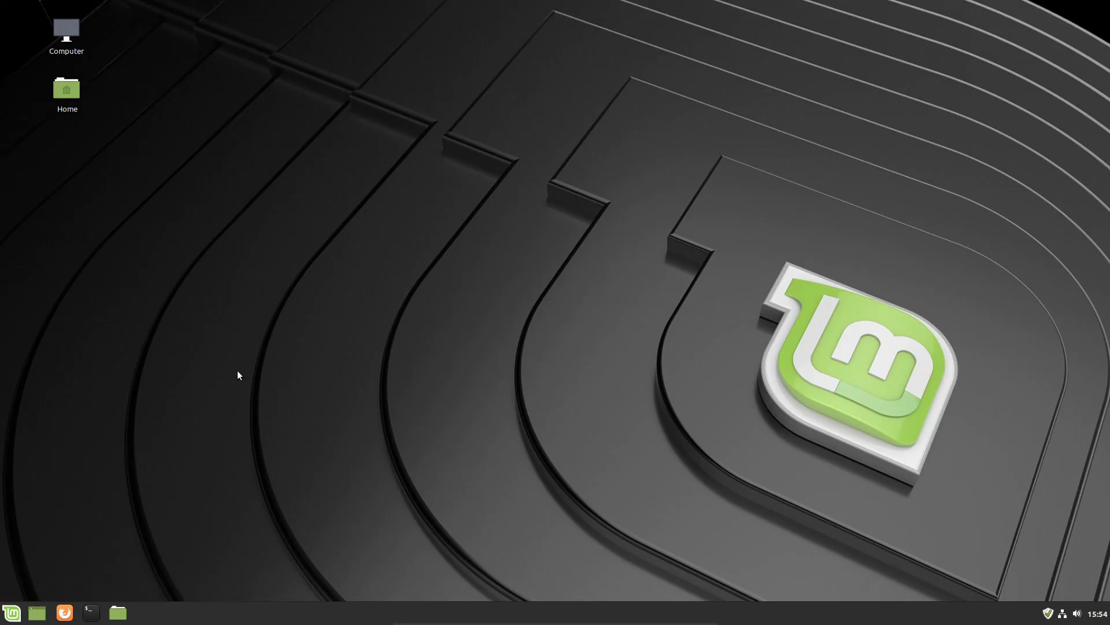
- Open the desktop background settings and apply the Lake picture from the Tara collection
right_click(488, 286)
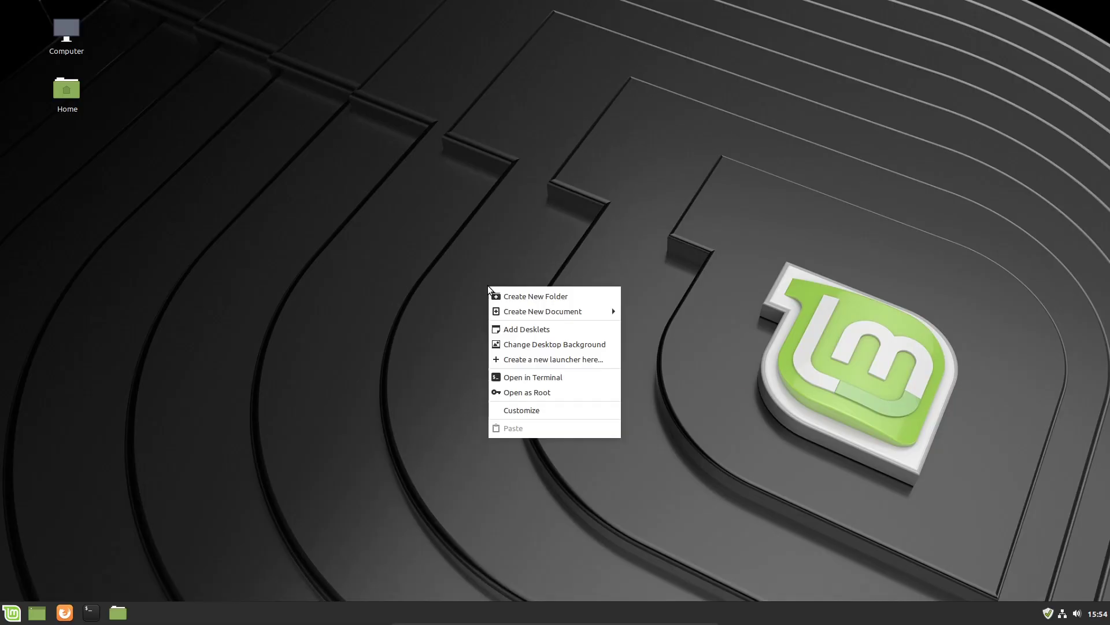
left_click(576, 344)
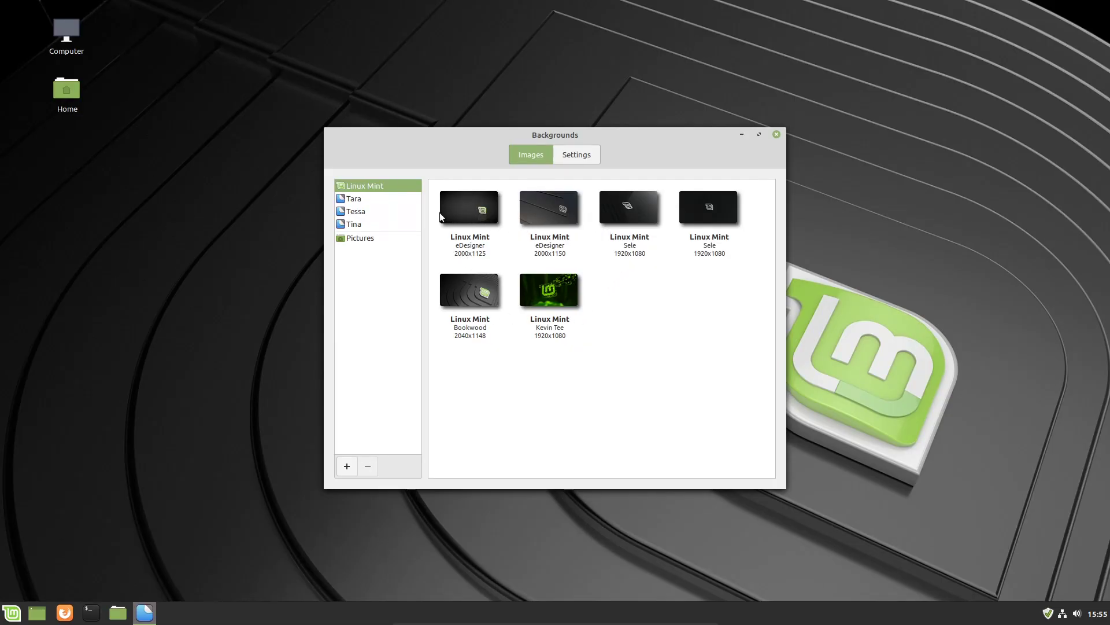
left_click(365, 199)
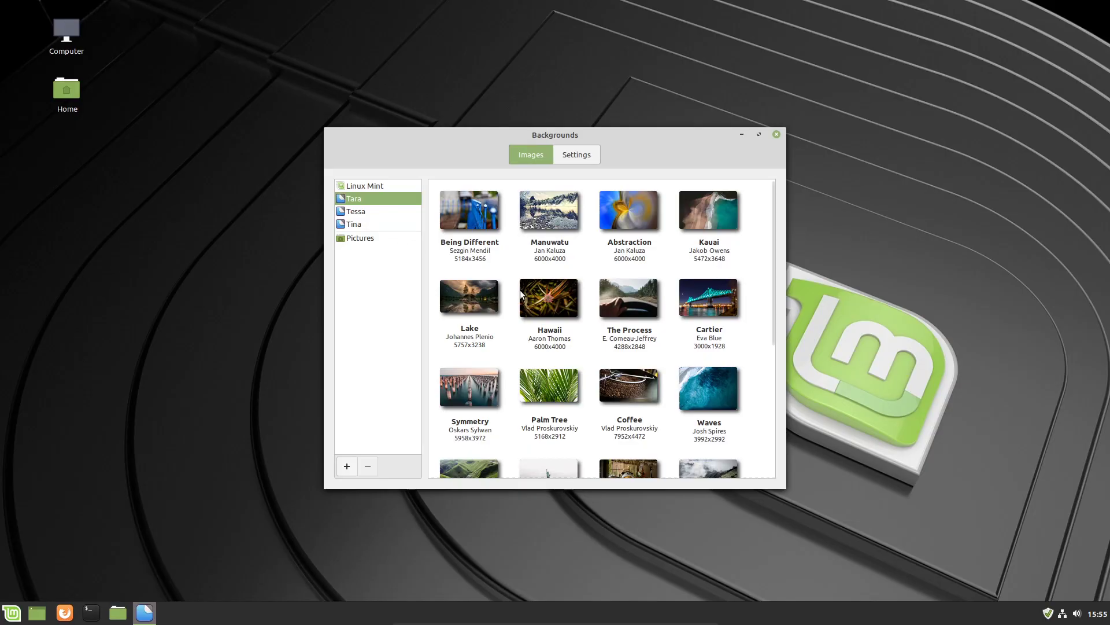
left_click(477, 305)
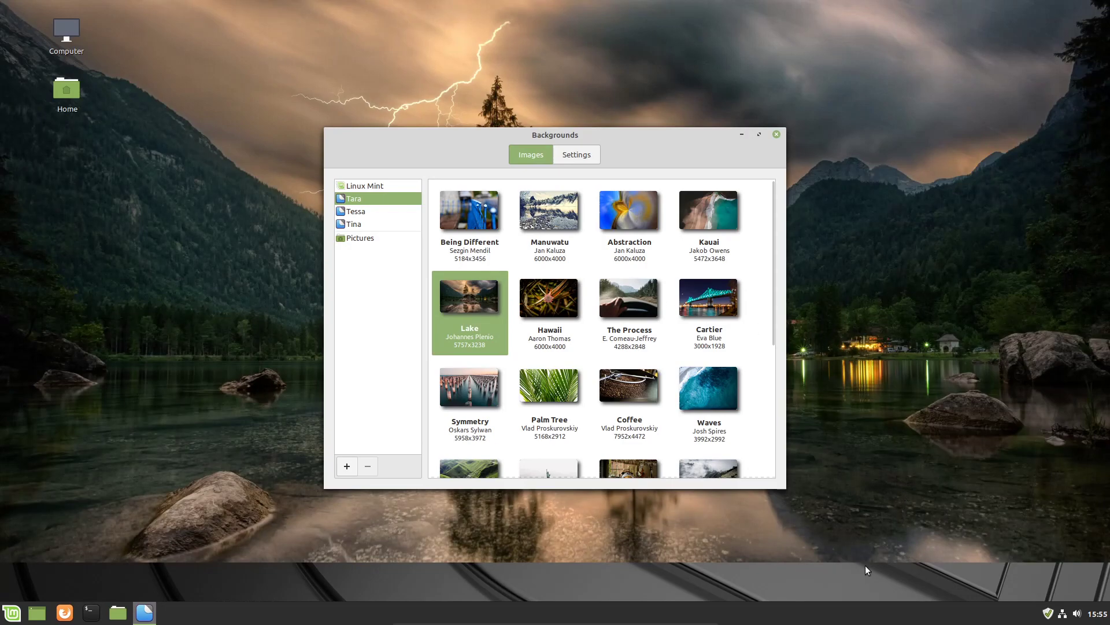
- Set the desktop background to the Machu Picchu picture from the Tara collection and close the background settings
scroll(692, 294, "down", 5)
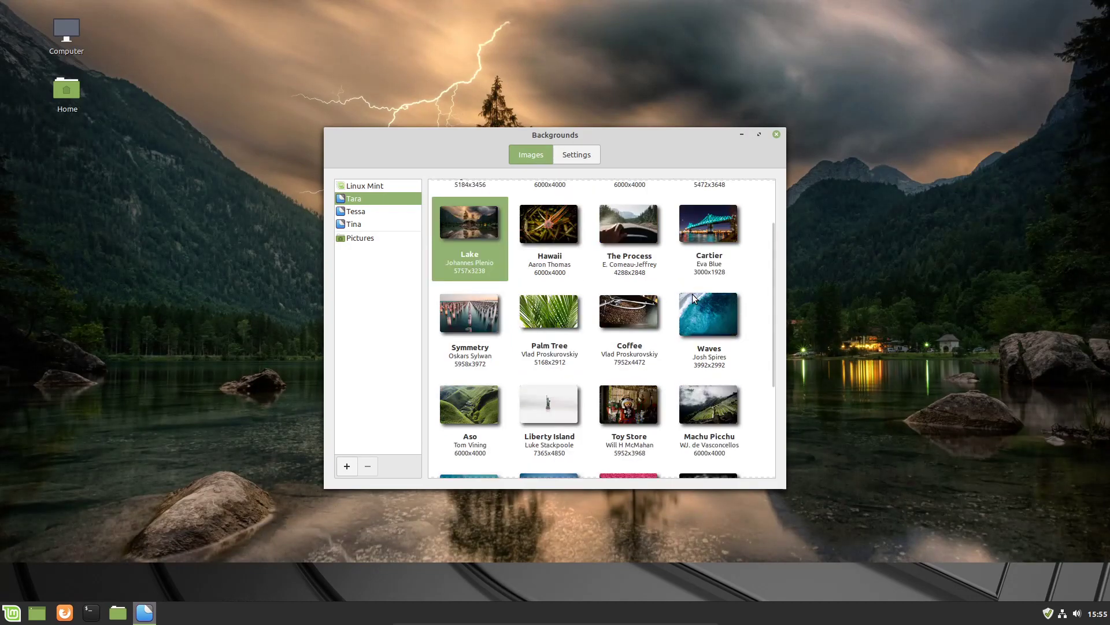
left_click(692, 293)
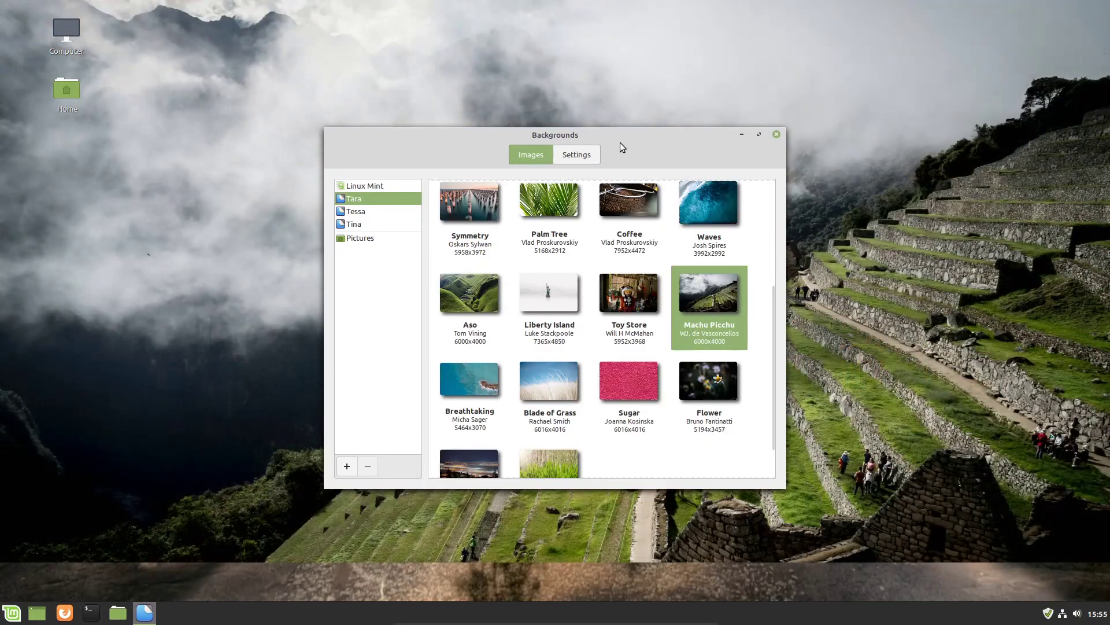
left_click_drag(620, 147, 620, 104)
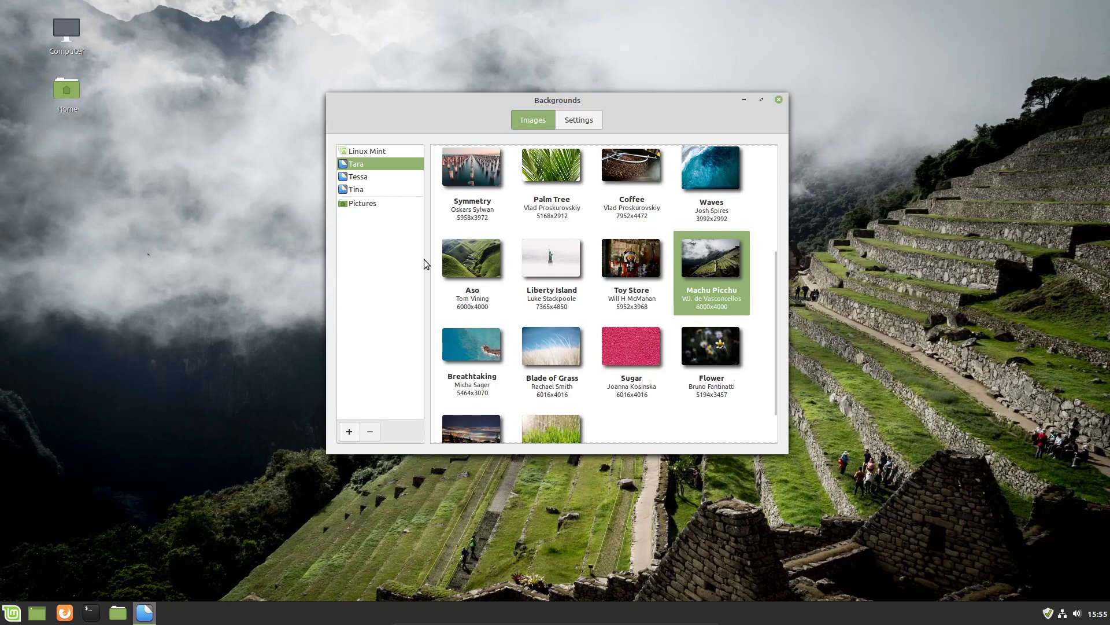
left_click(779, 101)
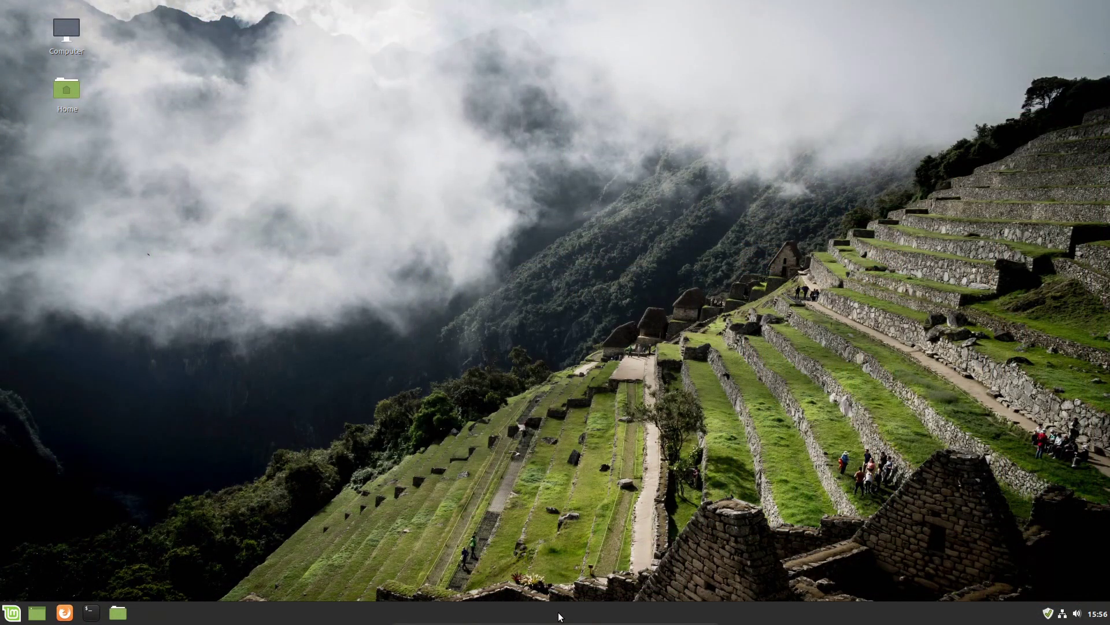
- Move the desktop panel to the upper edge of the screen
right_click(558, 617)
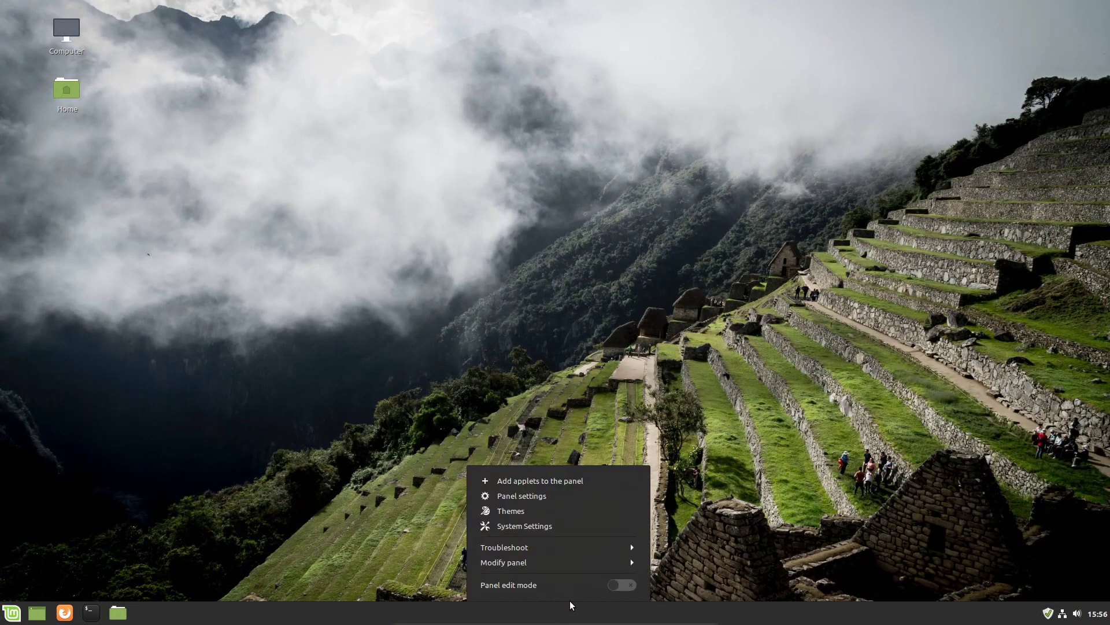
left_click(570, 564)
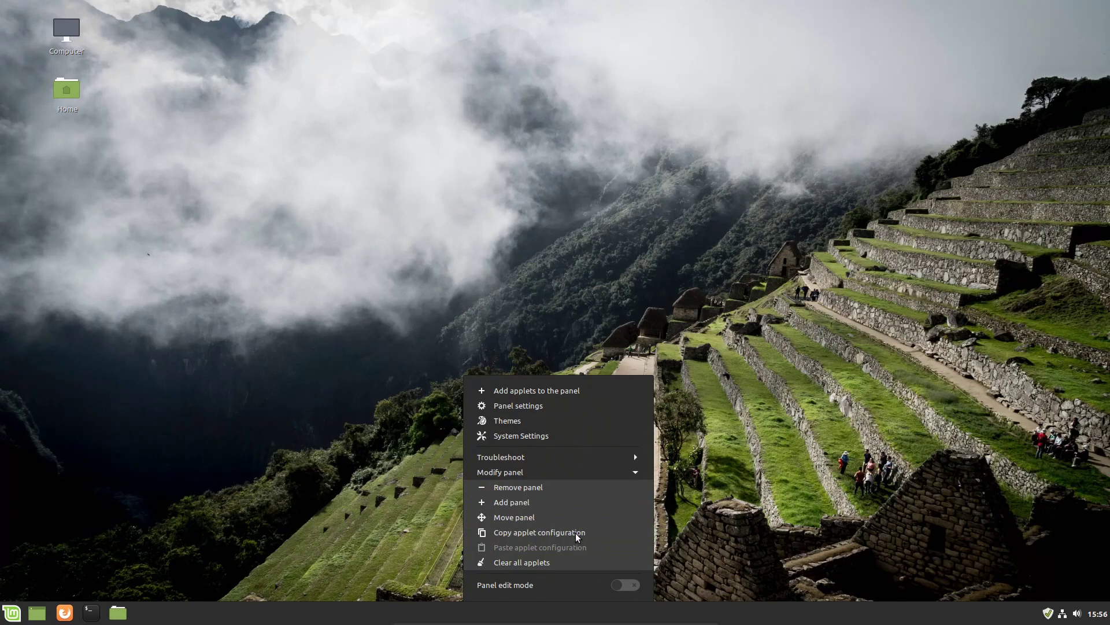
left_click(545, 519)
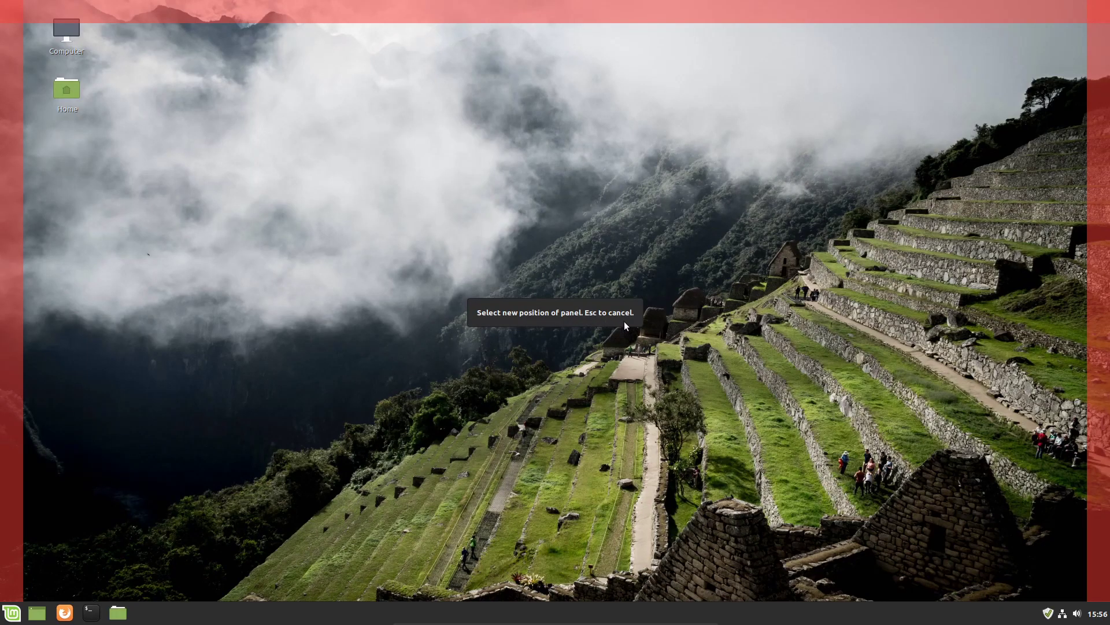
left_click(492, 15)
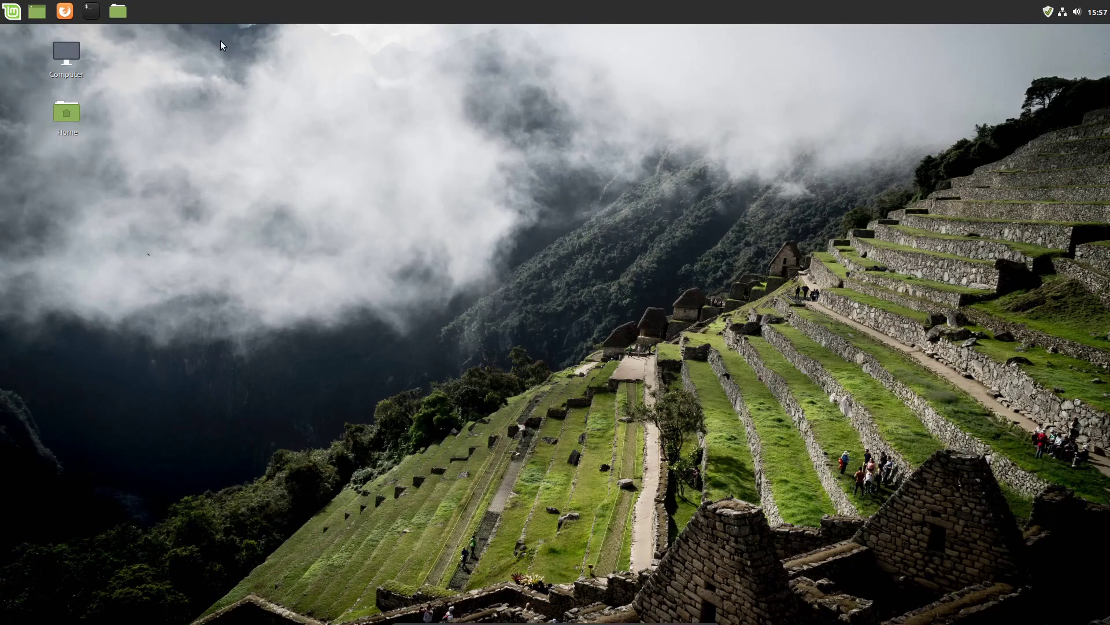
right_click(266, 12)
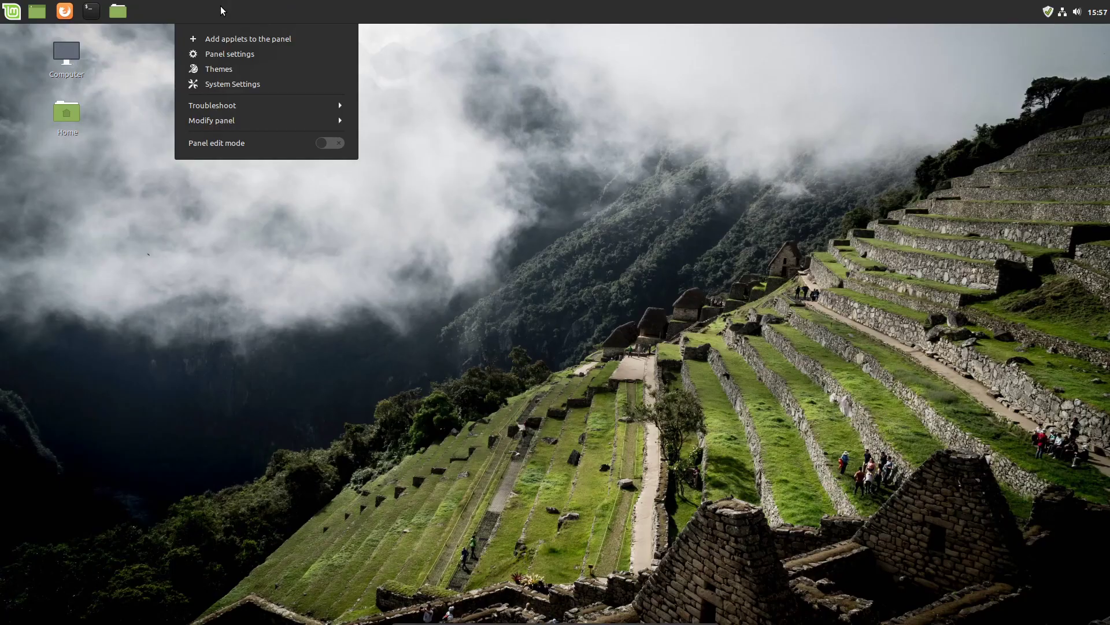
left_click(150, 37)
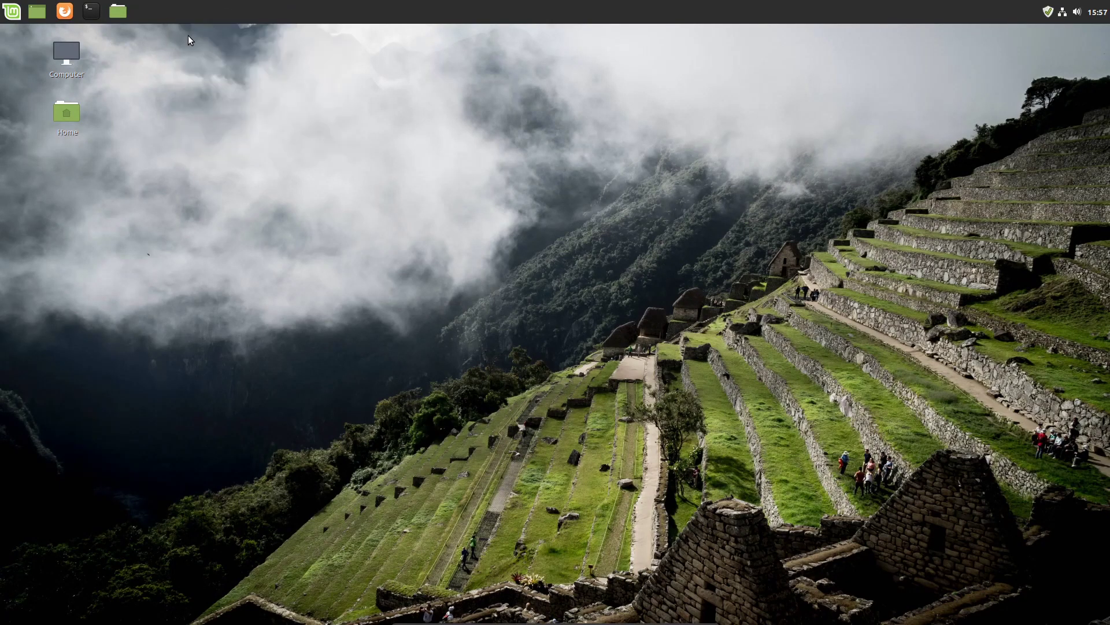
left_click(67, 113)
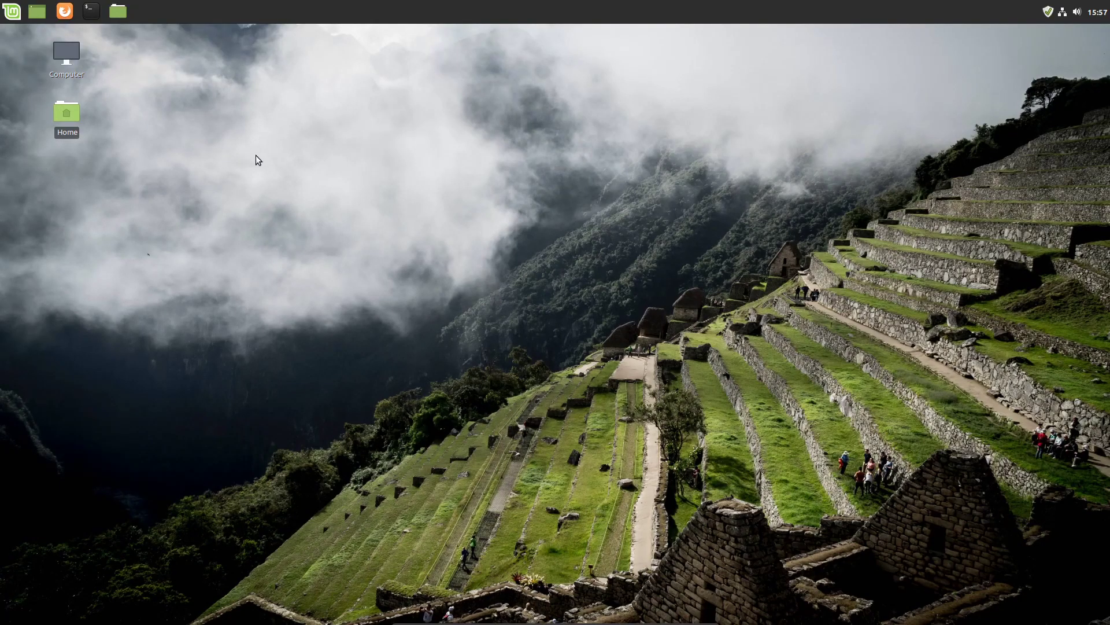
left_click(408, 206)
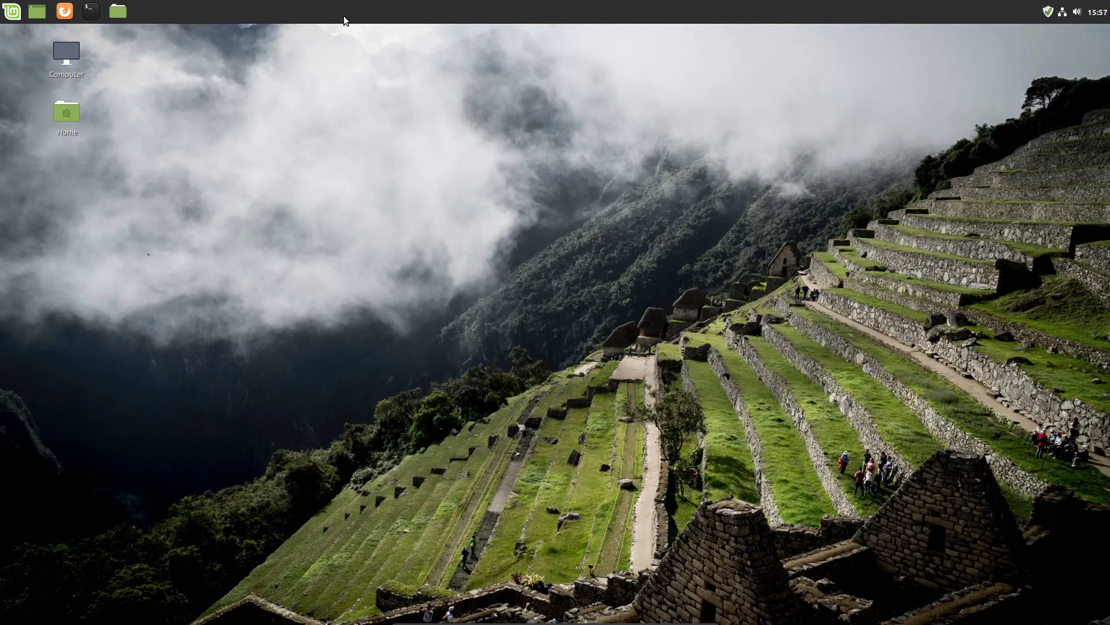
- Open the panel settings and set the auto-hide option to Intelligently hide panel
right_click(427, 18)
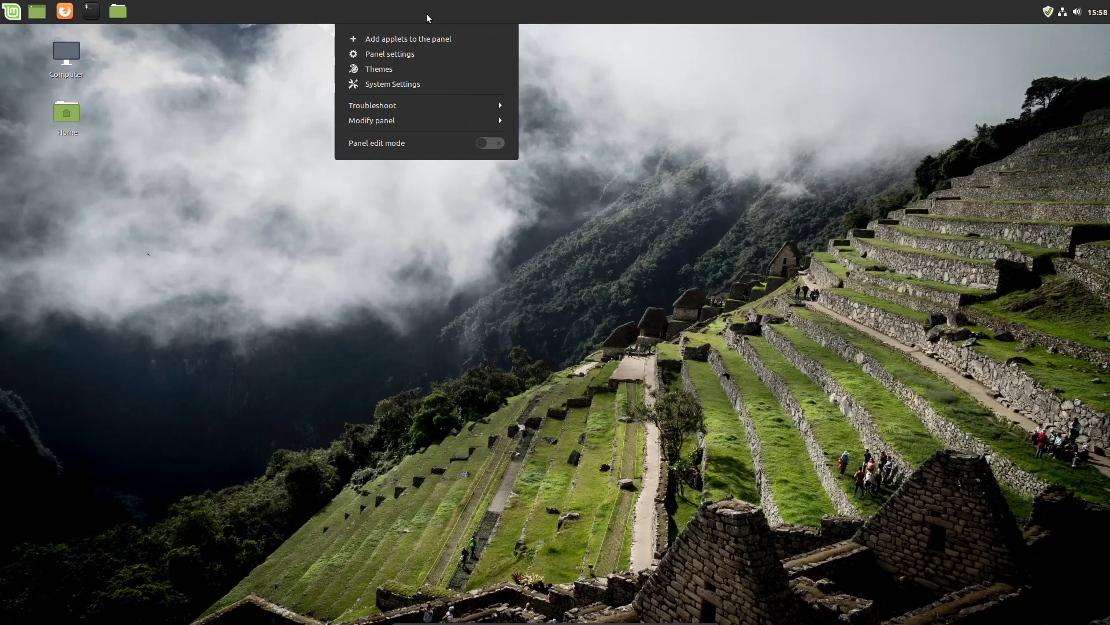
left_click(399, 55)
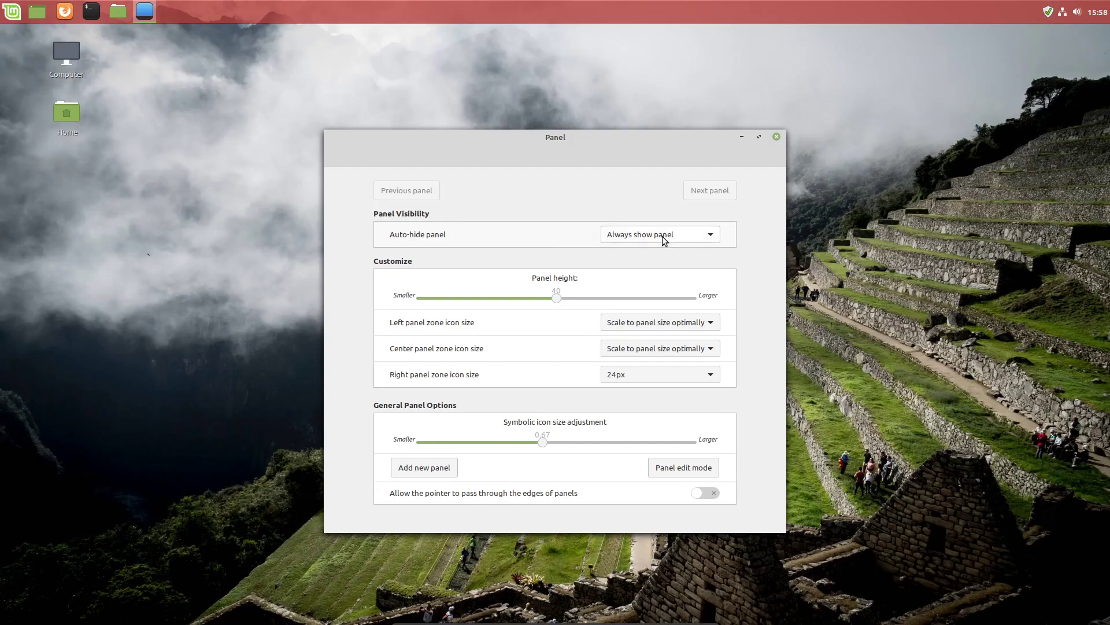
left_click(692, 239)
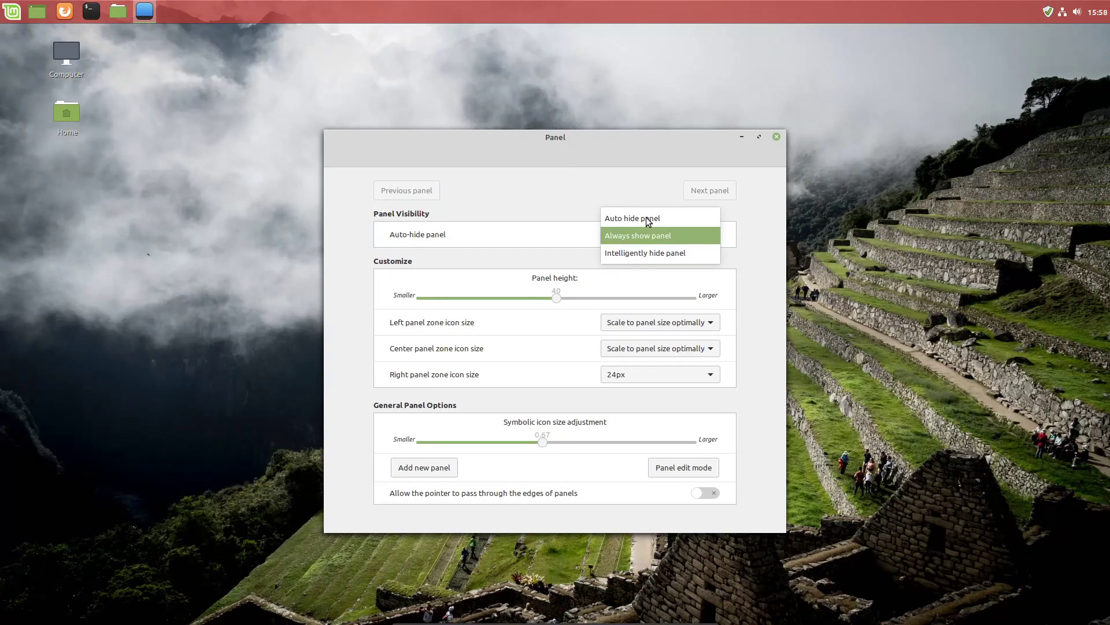
left_click(670, 254)
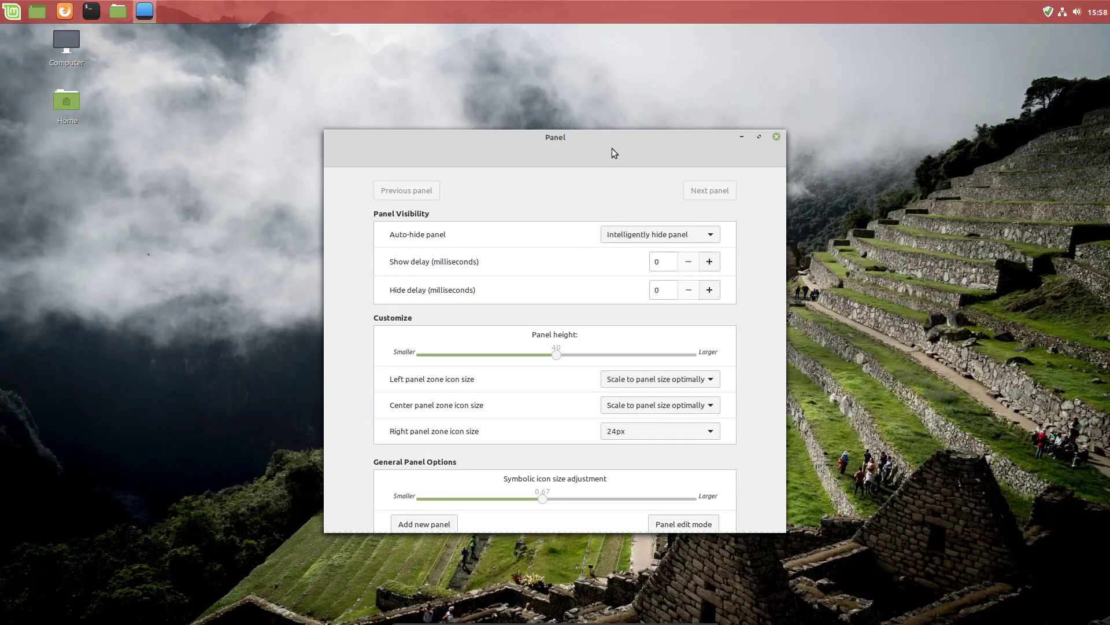
- Test the panel's intelligent hiding by moving the Panel settings window against the panel and away, and maximizing the window
left_click_drag(619, 140, 558, 25)
mouse_move(443, 6)
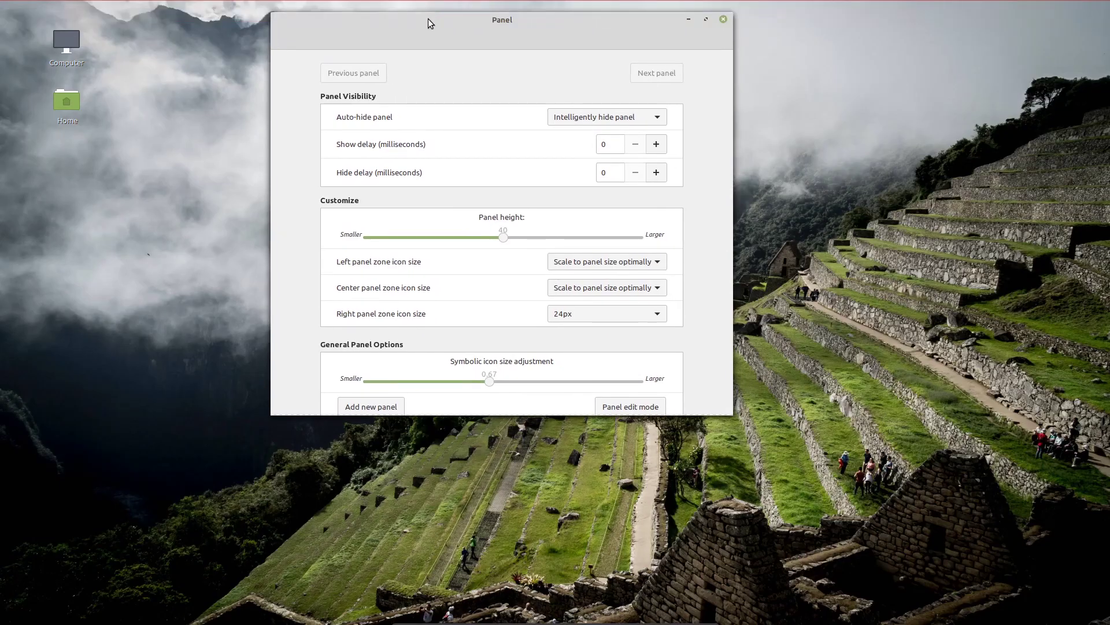
left_click_drag(418, 18, 463, 96)
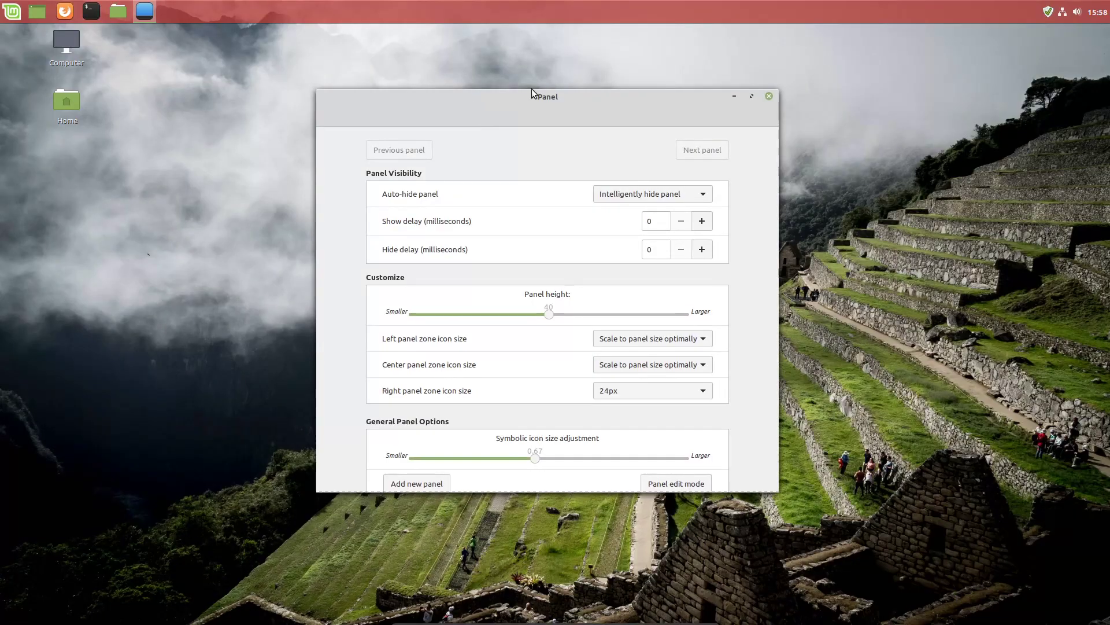
left_click(753, 97)
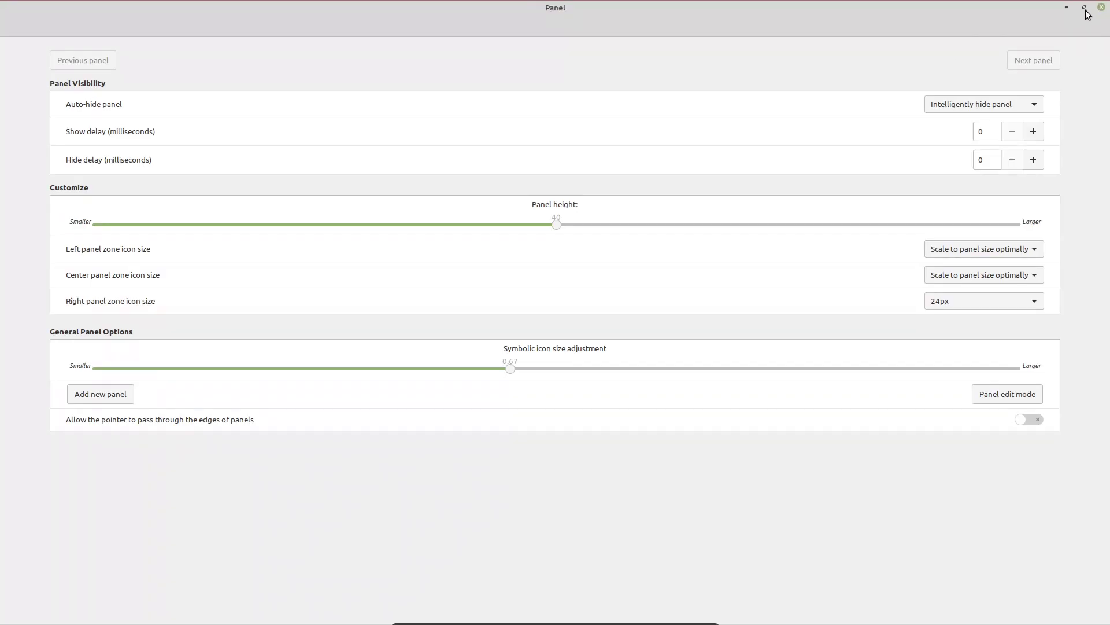
- Restore the Panel settings window to its normal size and set the auto-hide option to Always show panel
left_click(1085, 9)
left_click(688, 191)
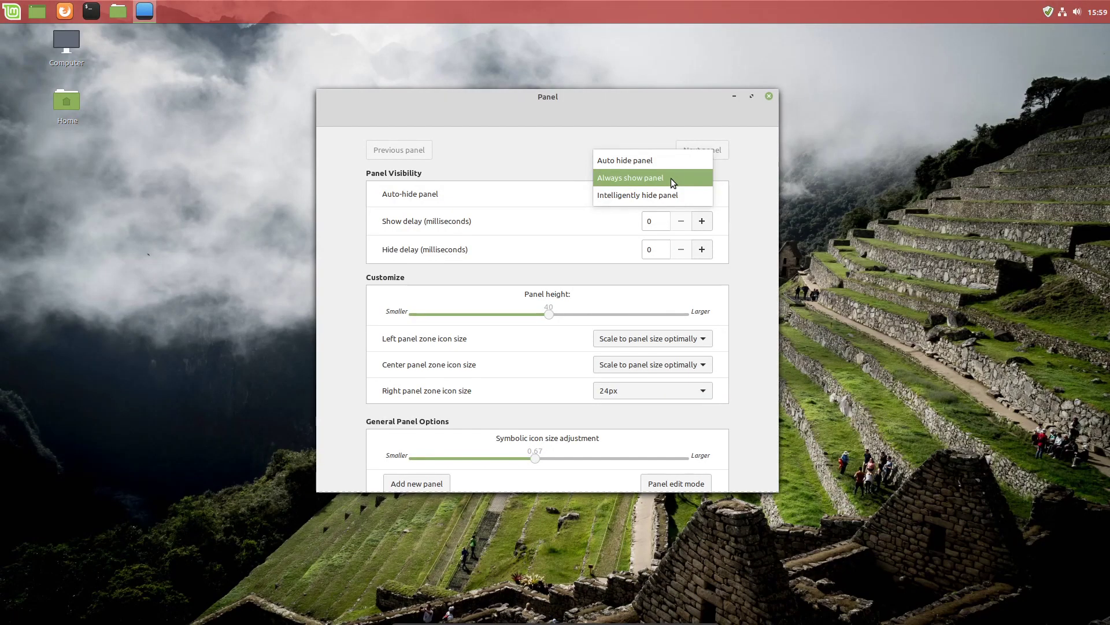
left_click(671, 179)
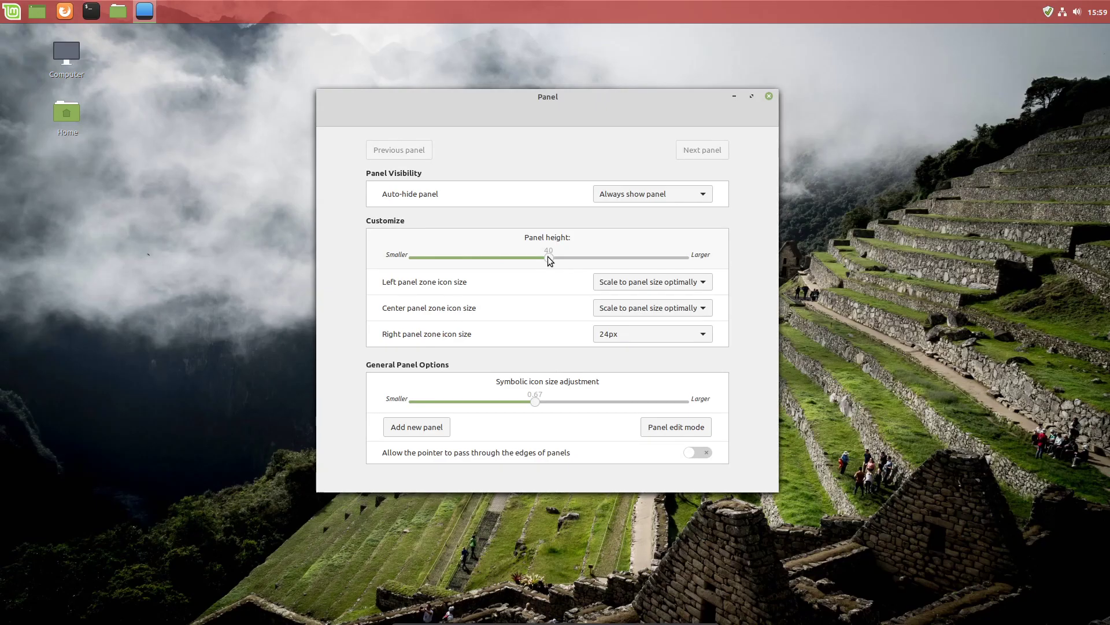
- Try panel heights of 27, 20 and 60, and set the height back to 40
left_click_drag(507, 255, 477, 259)
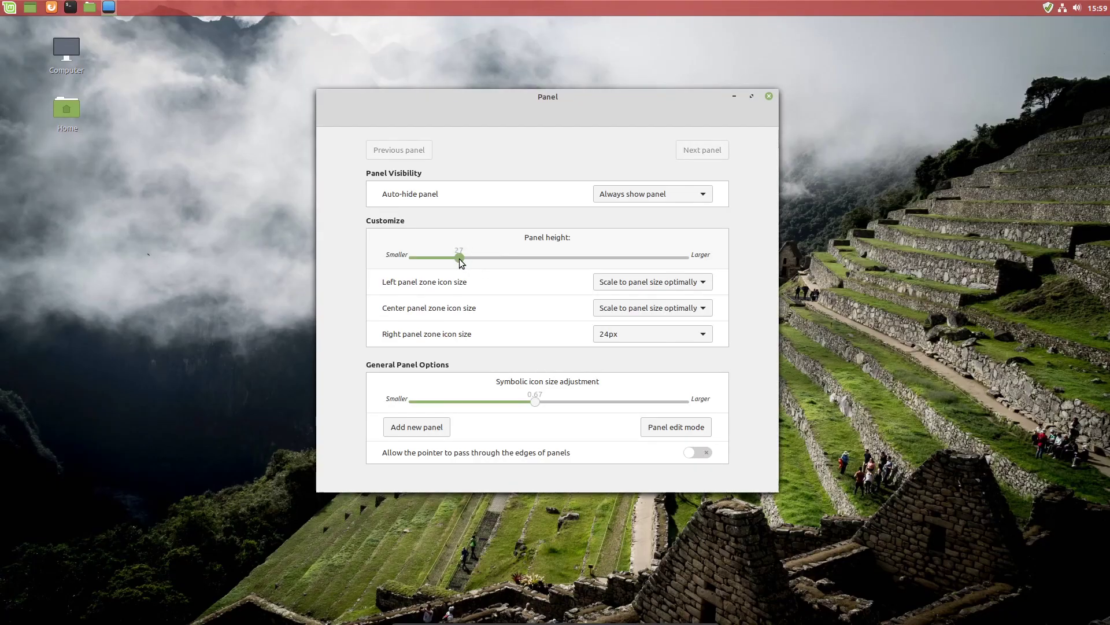
left_click_drag(471, 260, 395, 259)
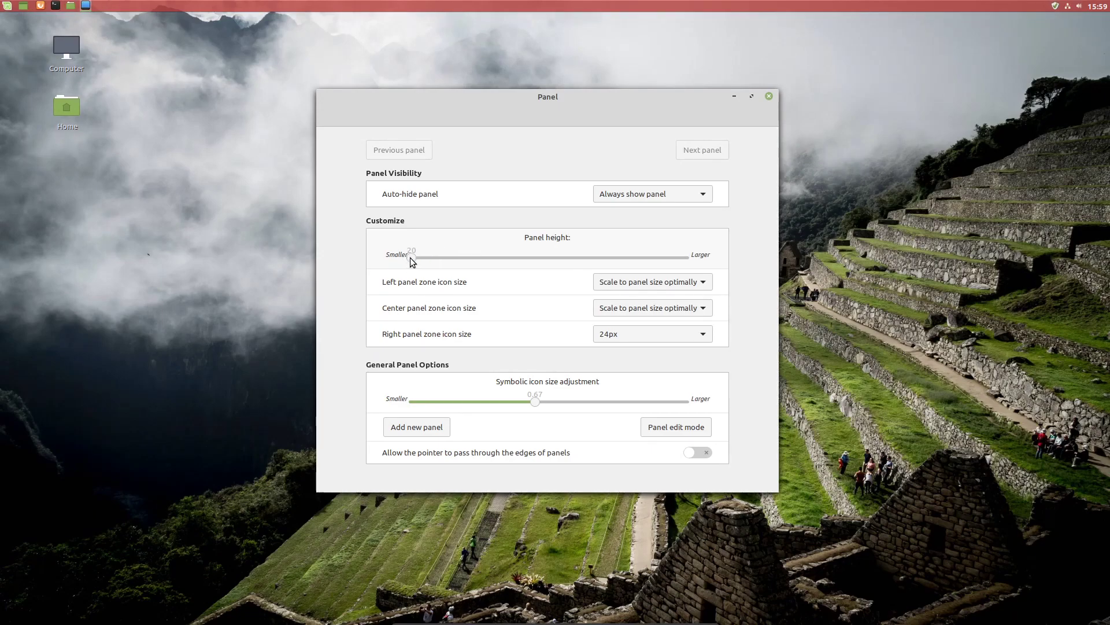
left_click_drag(413, 261, 711, 268)
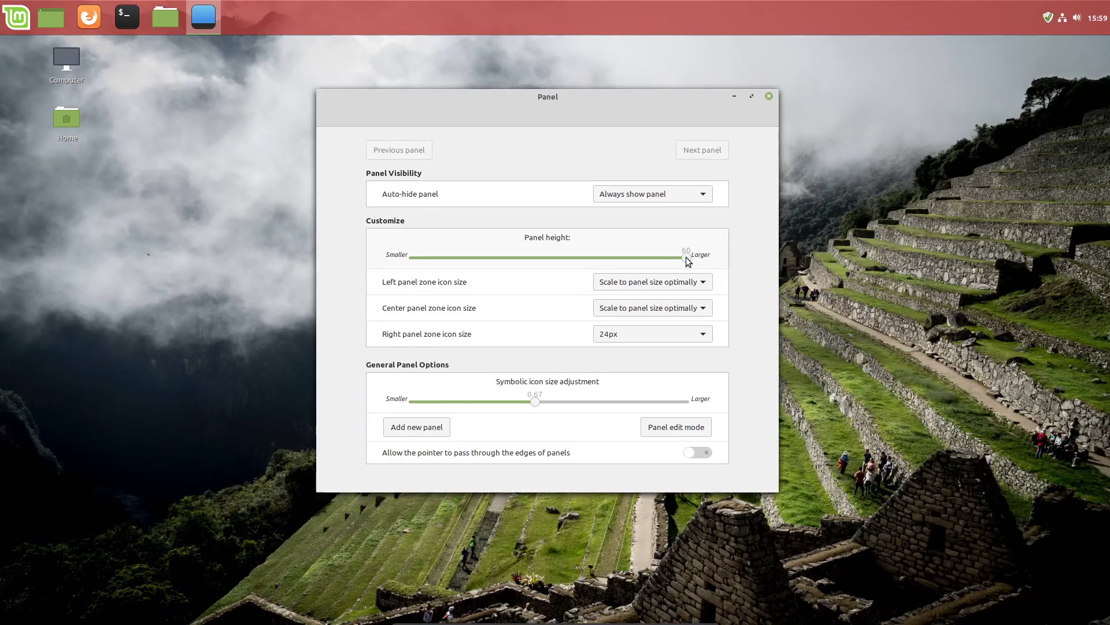
left_click_drag(560, 257, 548, 258)
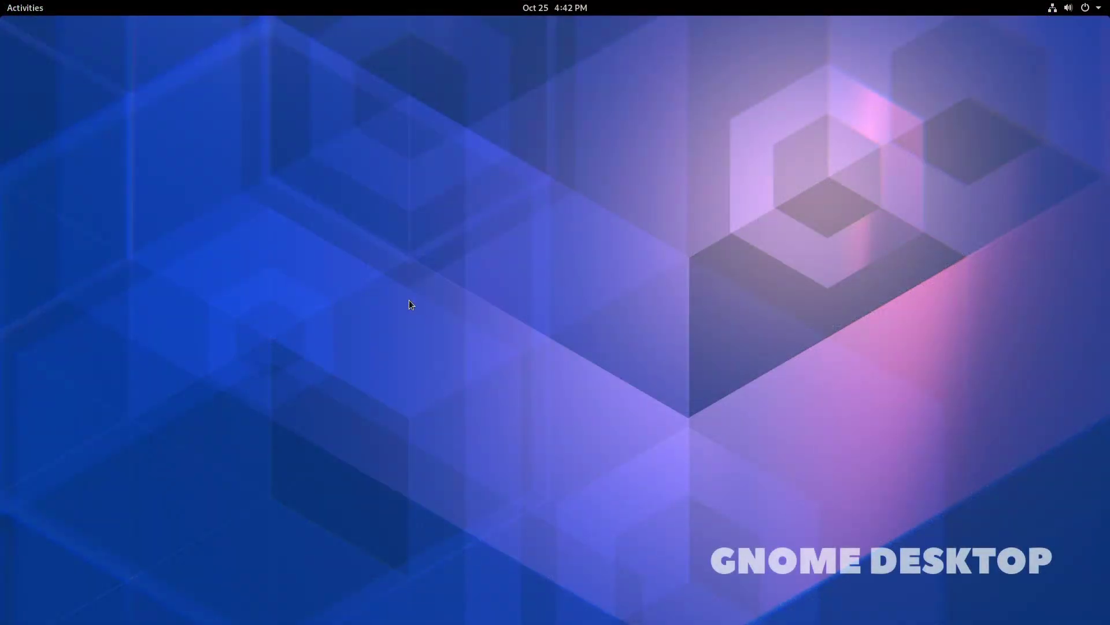
- On the GNOME desktop, open Settings from the full application list and look at the Background page
key("super")
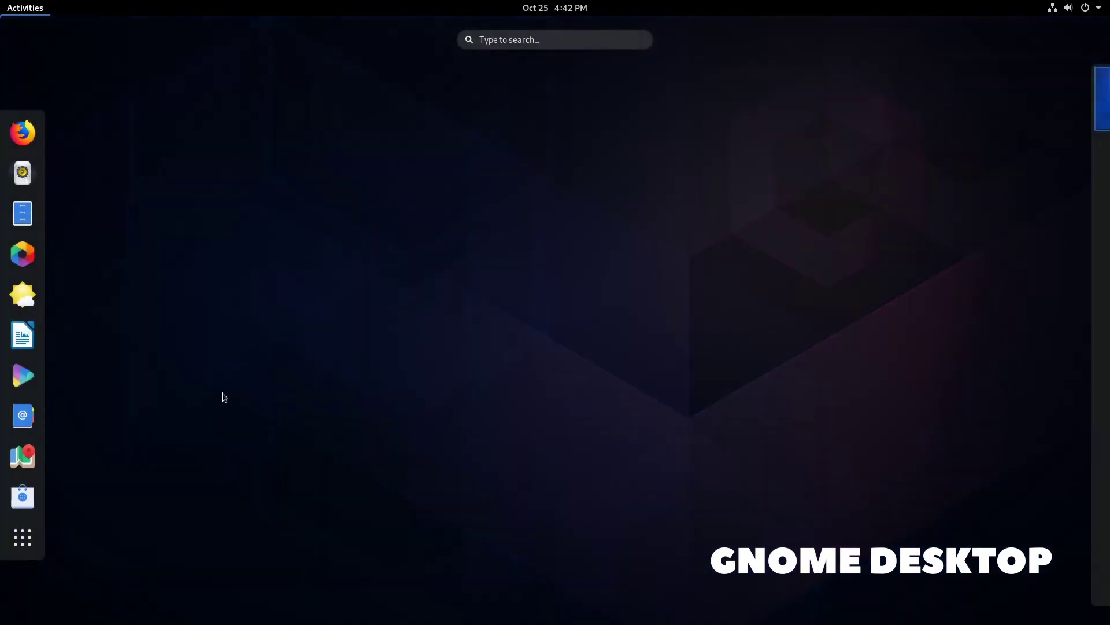
left_click(23, 537)
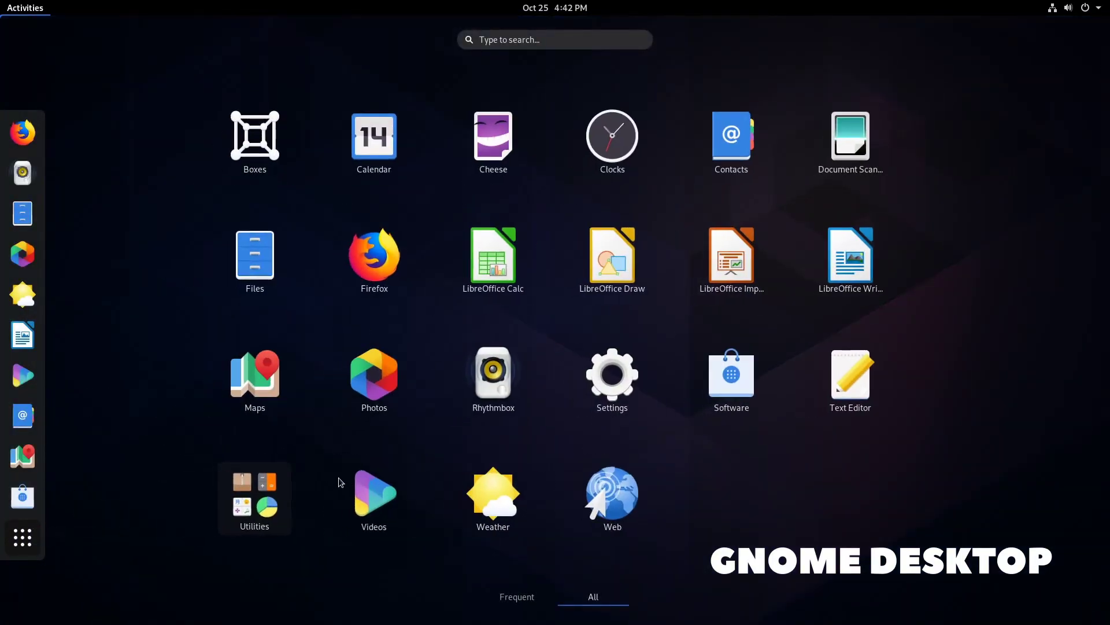
left_click(617, 374)
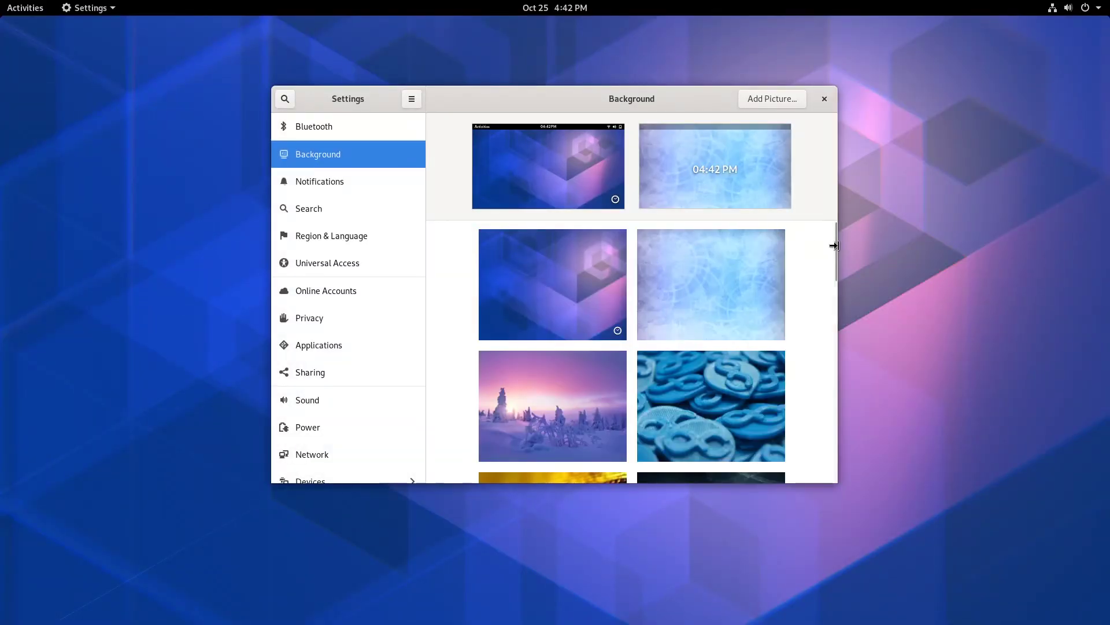
left_click_drag(835, 245, 425, 301)
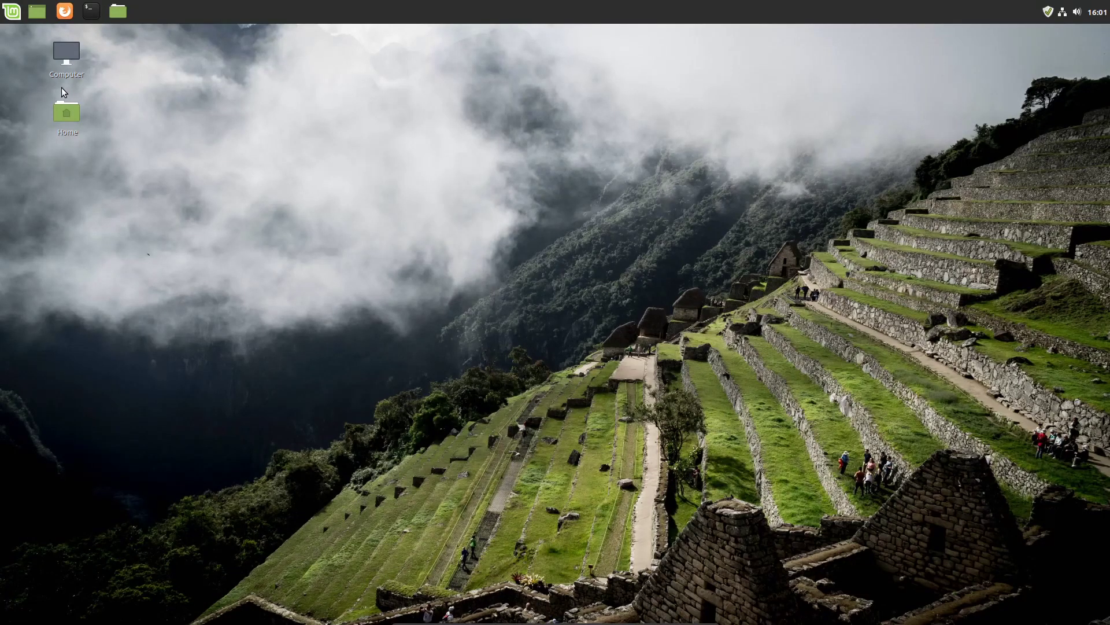
- Search the application menu for "them" and open the Themes settings
left_click(17, 18)
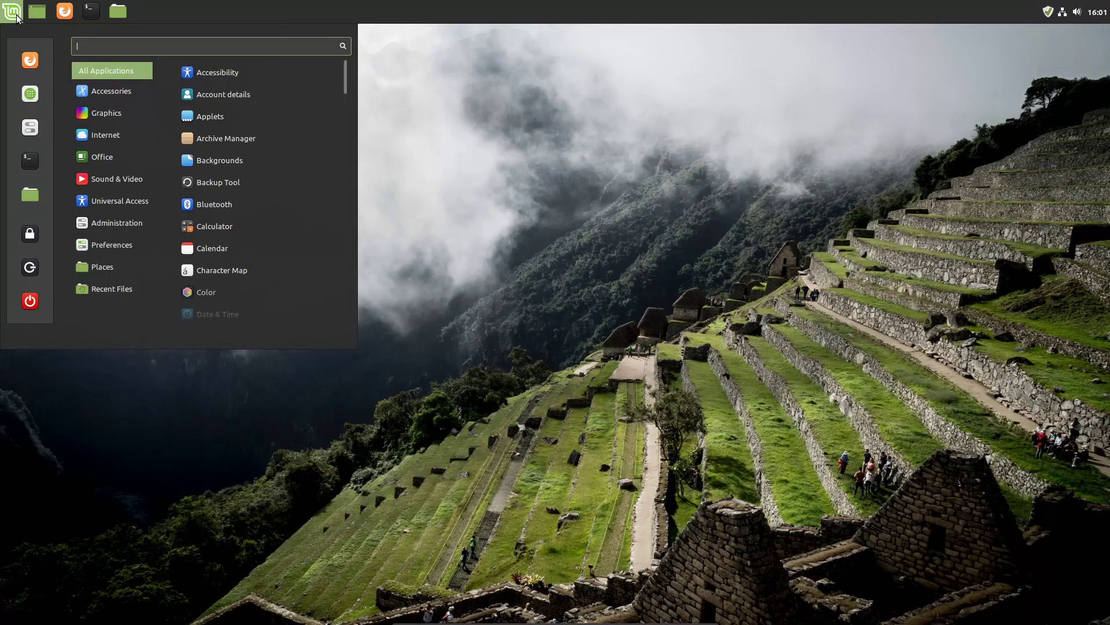
type("the")
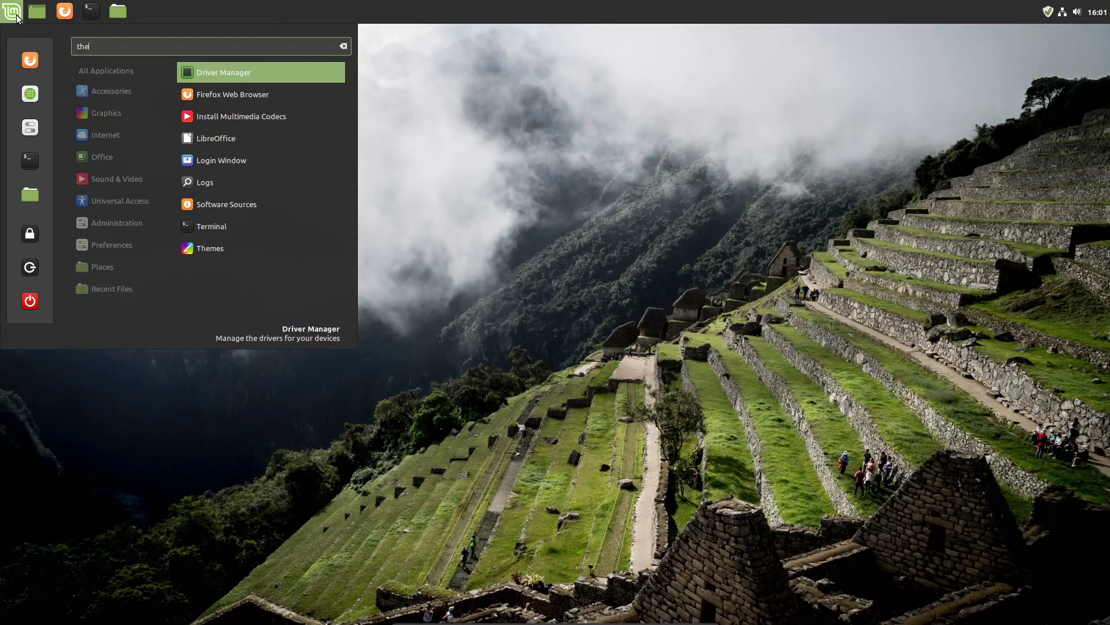
type("m")
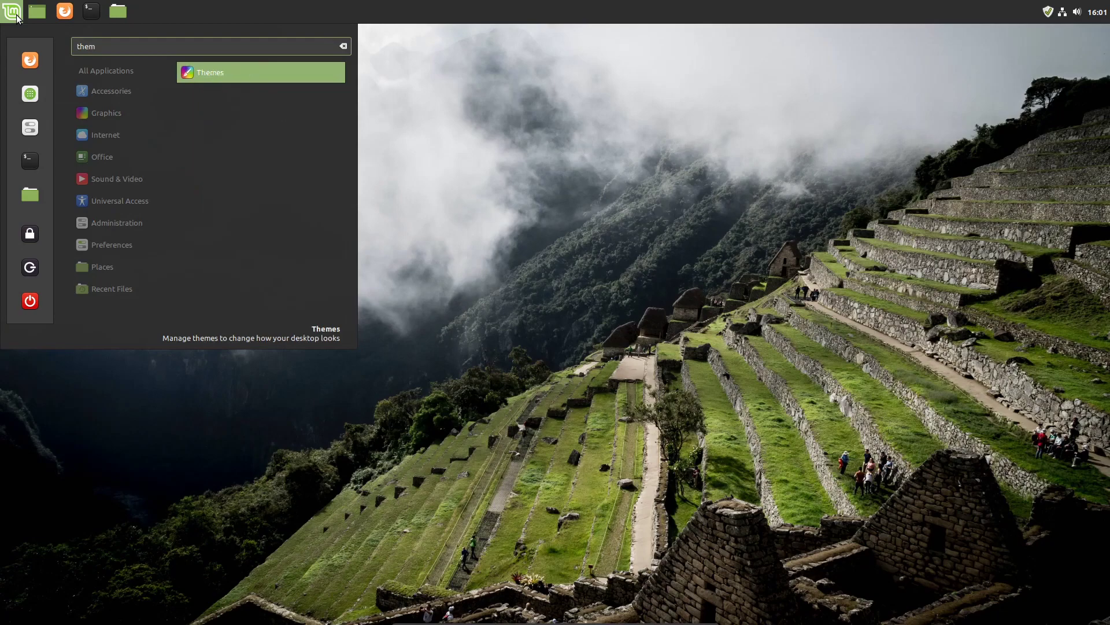
left_click(235, 72)
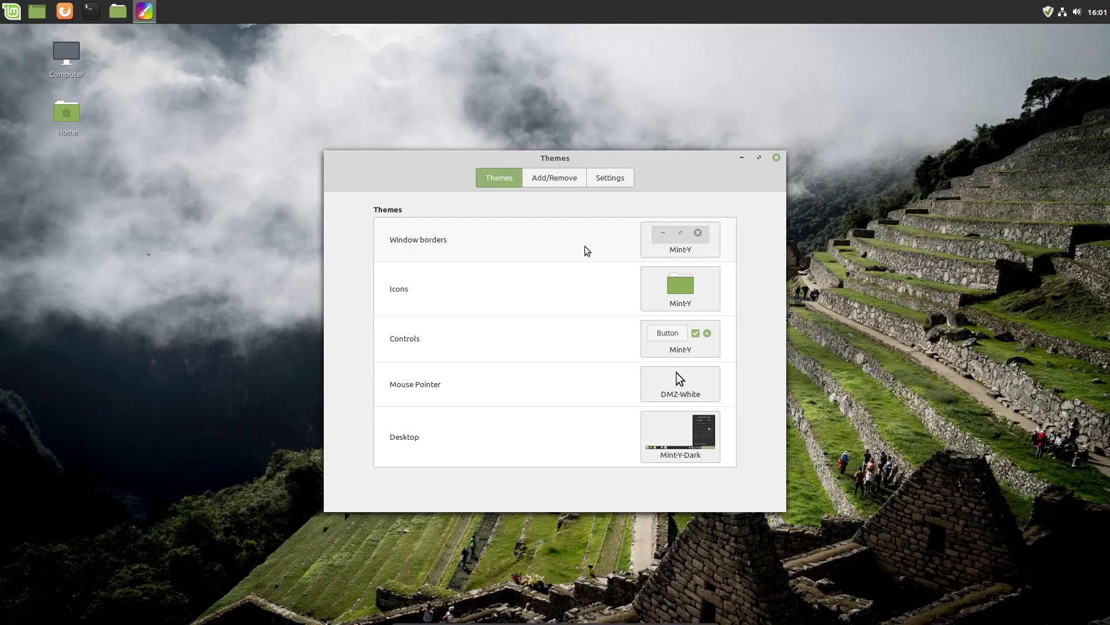
- Try the Mint-X window borders and set them back to Mint-Y
left_click(685, 241)
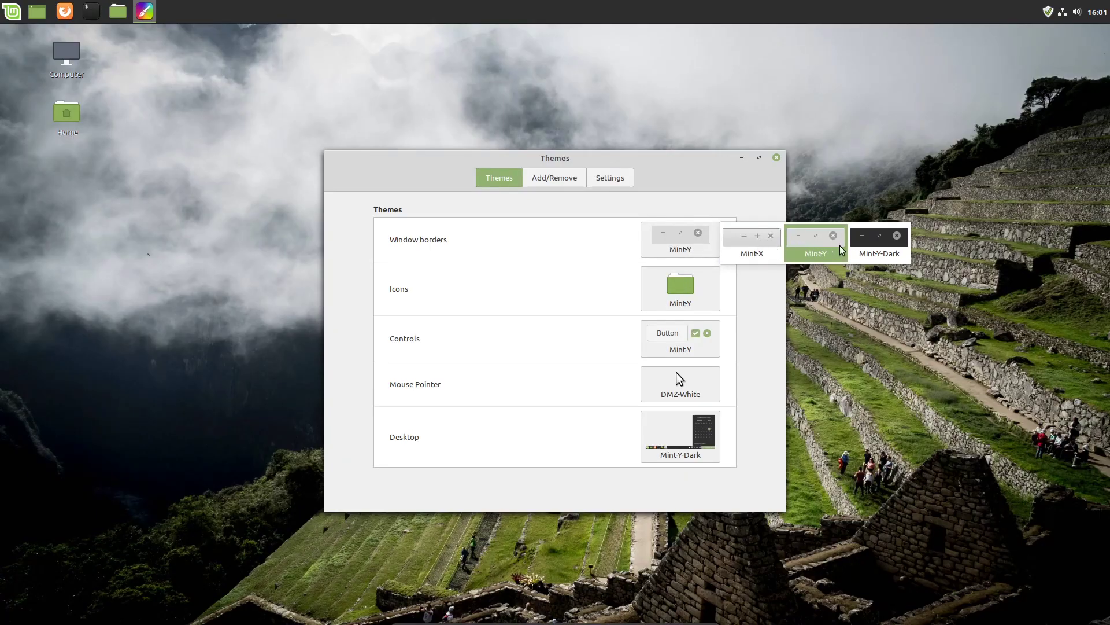
left_click(751, 242)
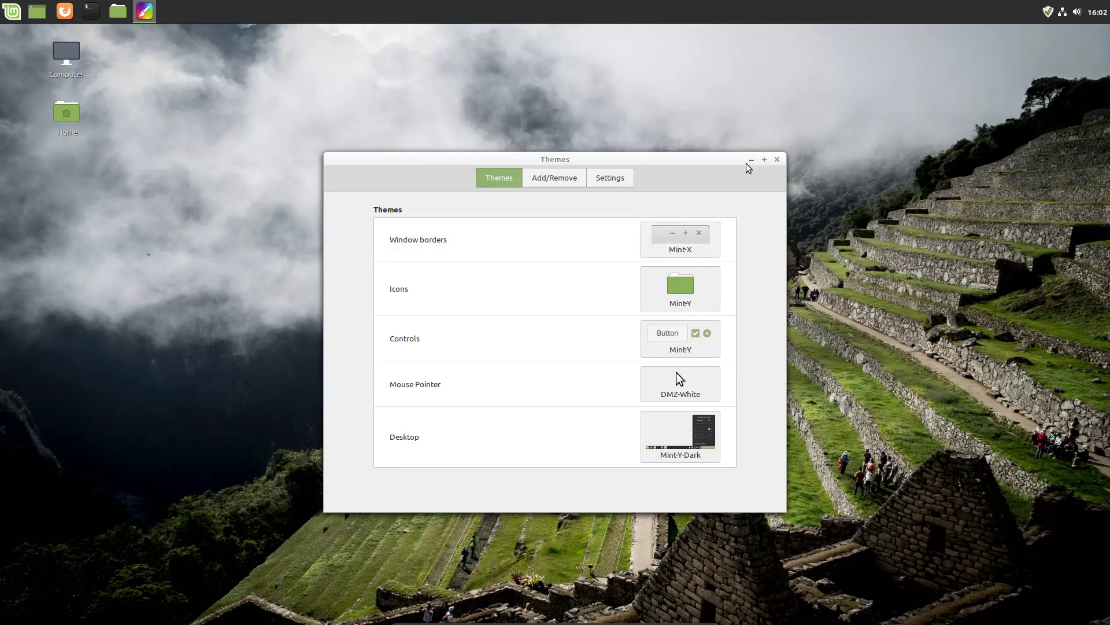
left_click(697, 242)
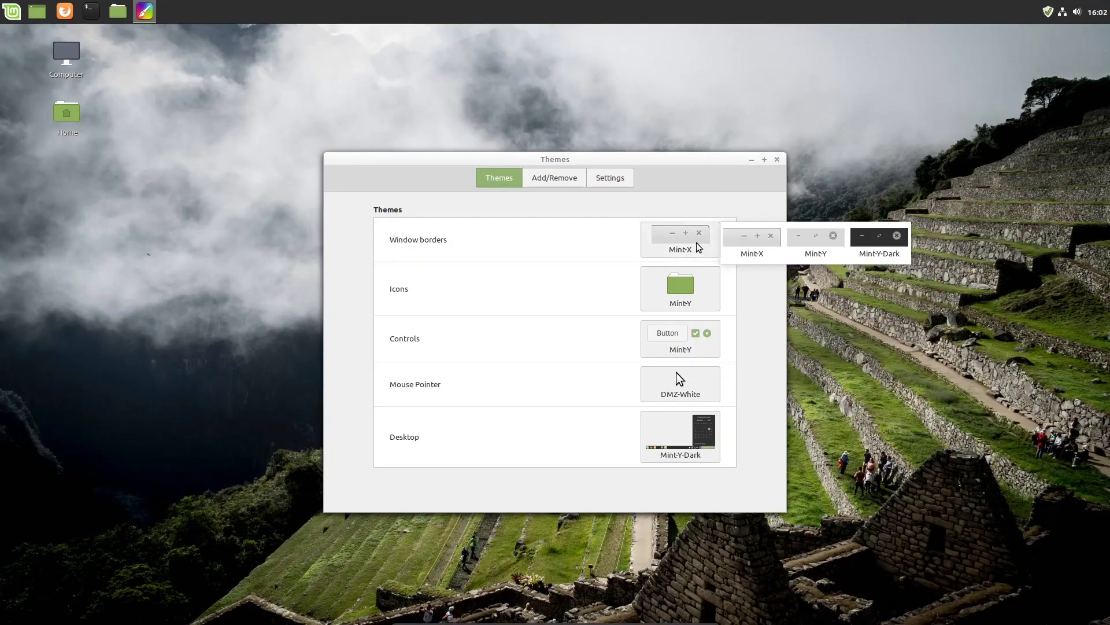
left_click(816, 243)
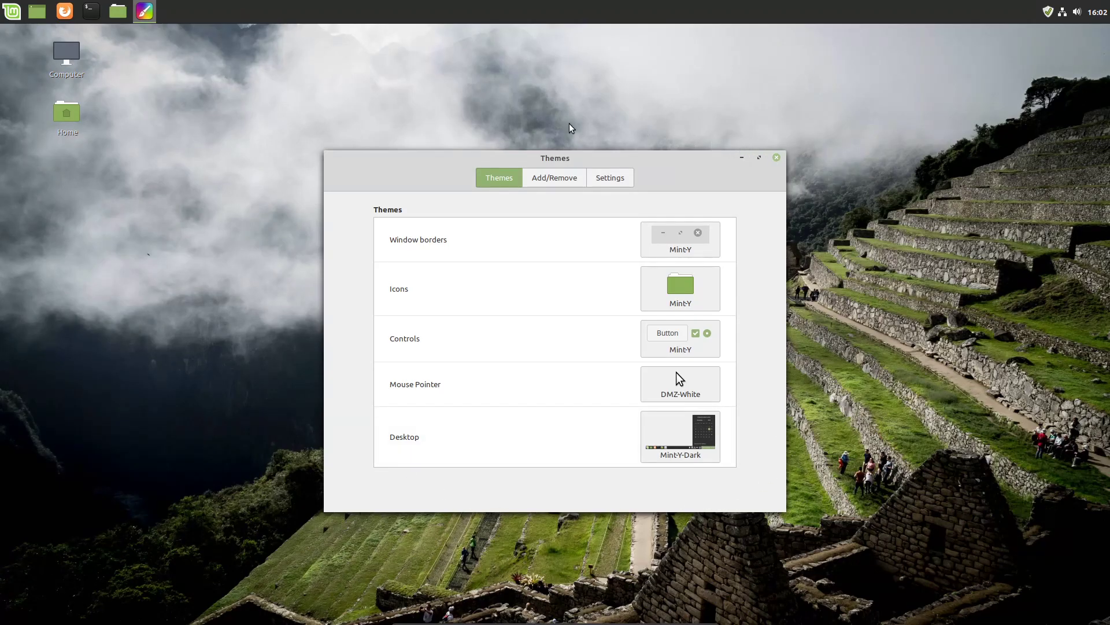
- Set the window borders theme to Mint-Y-Dark
left_click(695, 240)
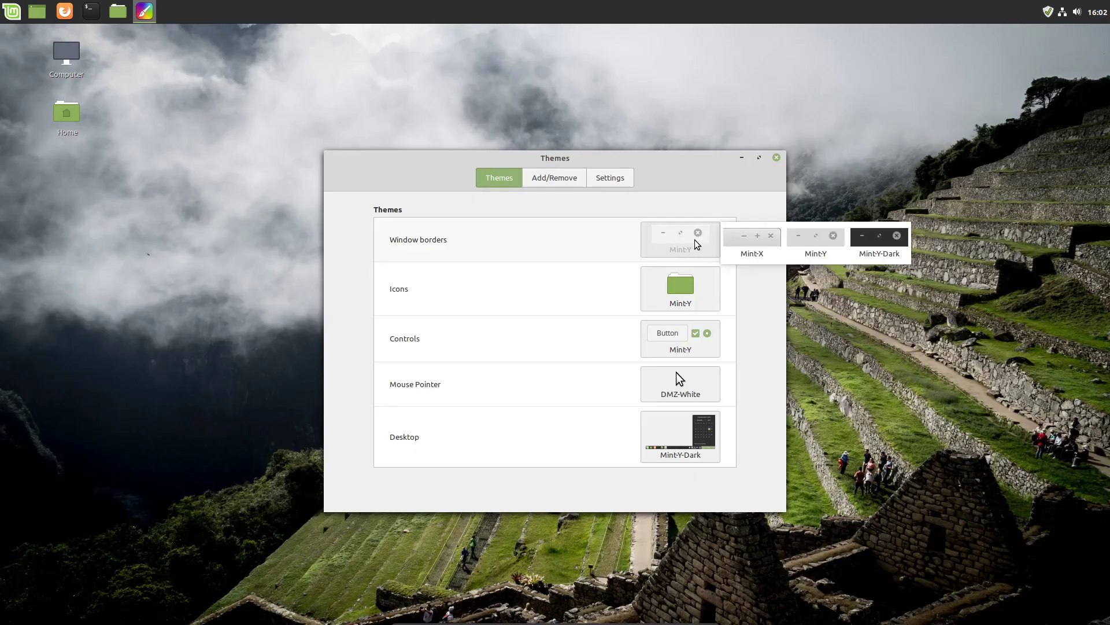
left_click(890, 243)
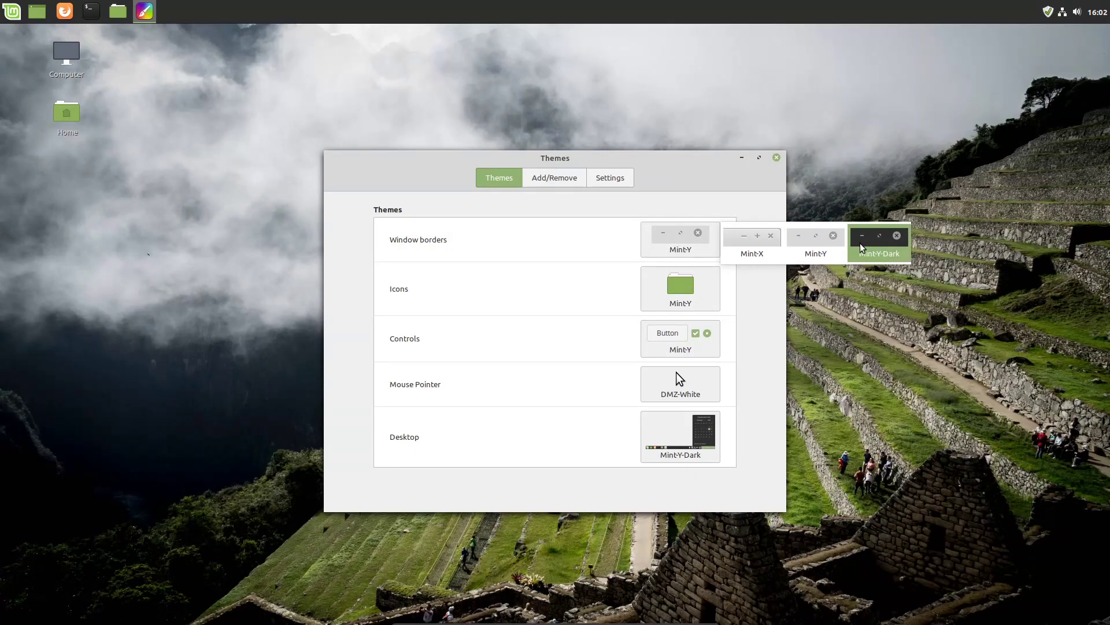
left_click(874, 245)
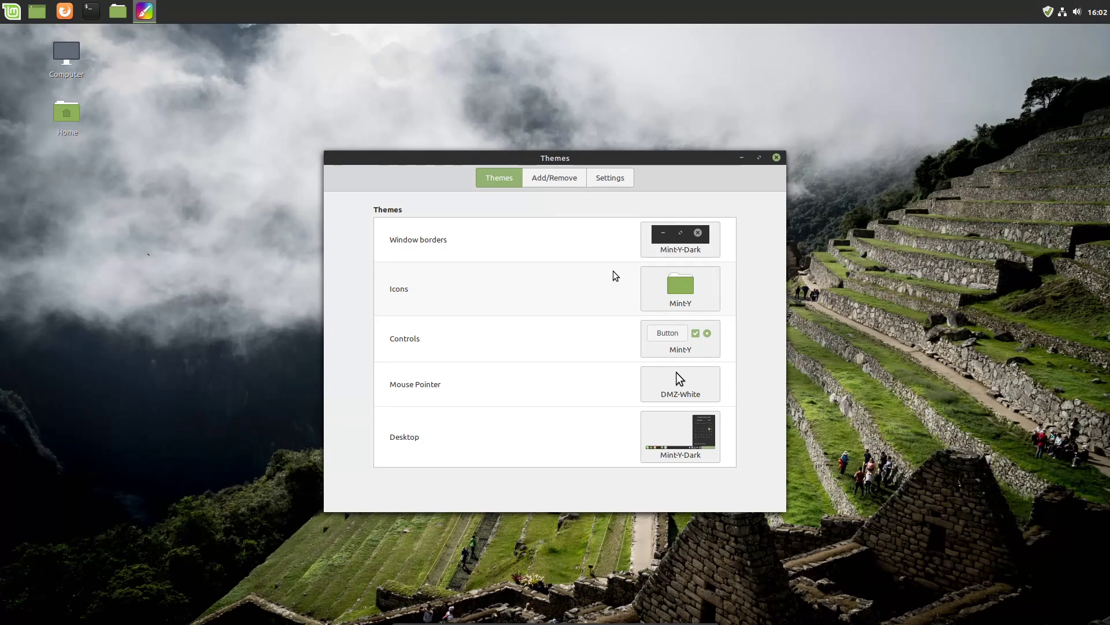
- Try the Adwaita icon theme and look at its icons in the application menu
left_click(686, 291)
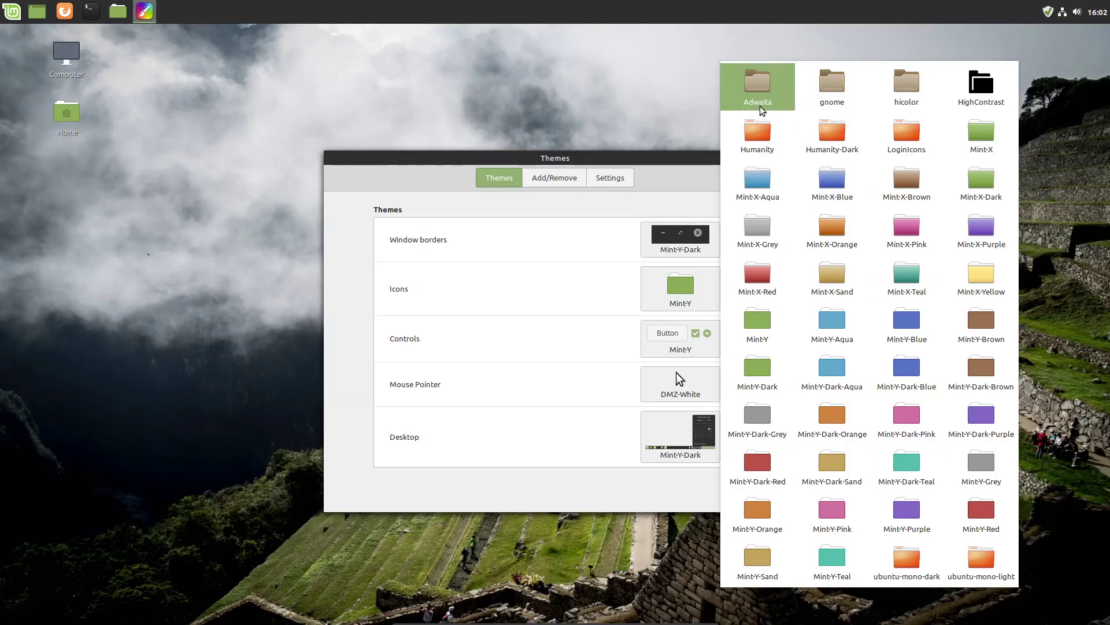
left_click(761, 85)
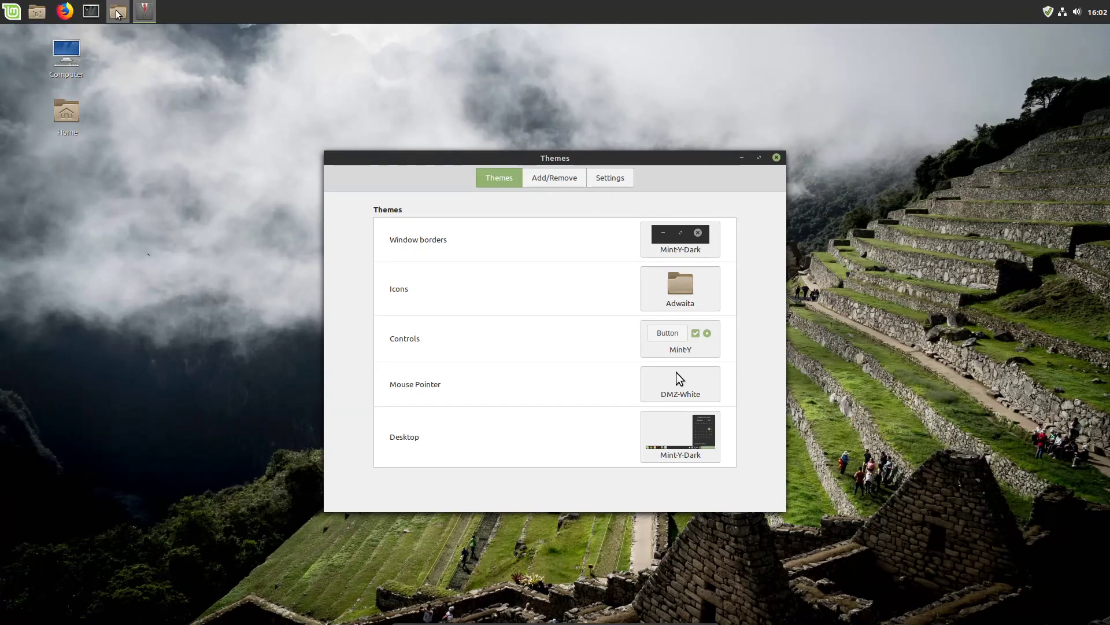
left_click(11, 14)
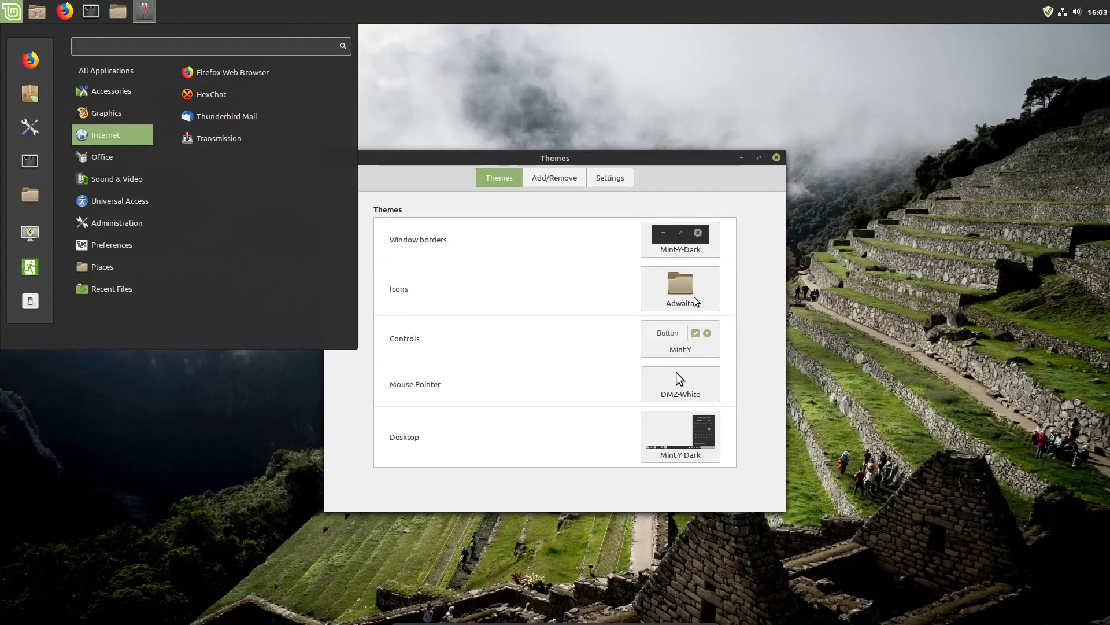
left_click(752, 283)
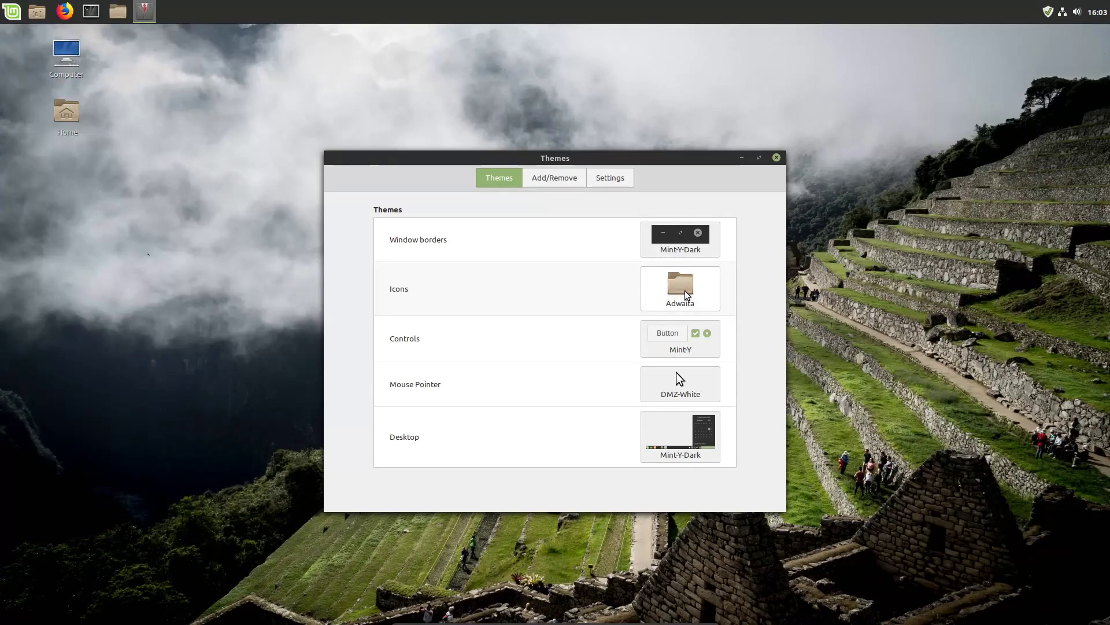
- Try the Mint-X-Red icon theme and look at its icons in the application menu
left_click(685, 291)
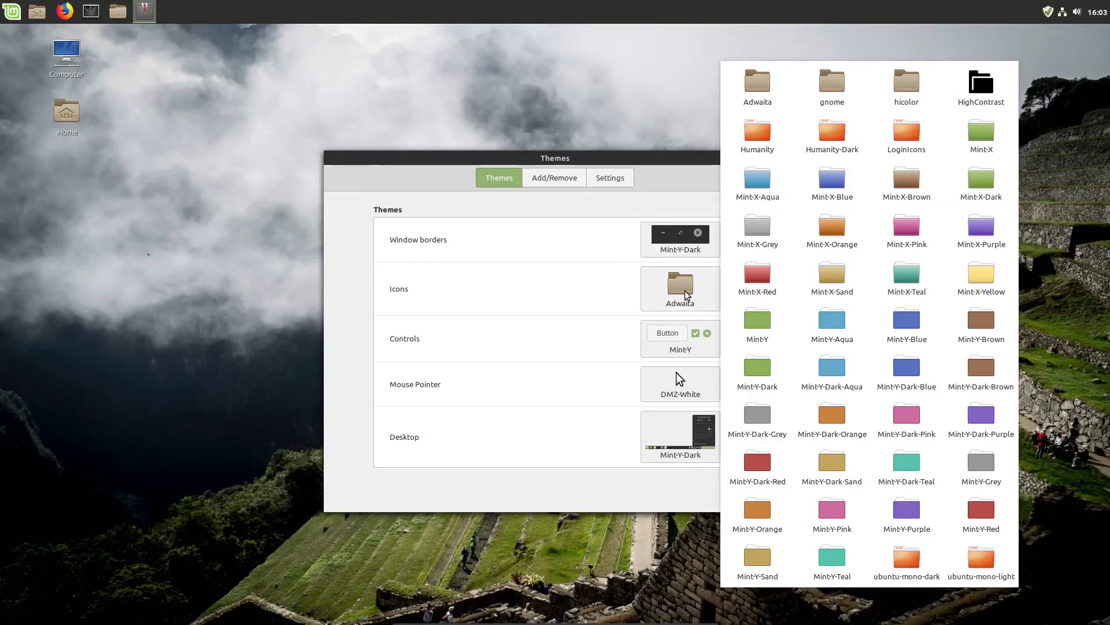
left_click(760, 274)
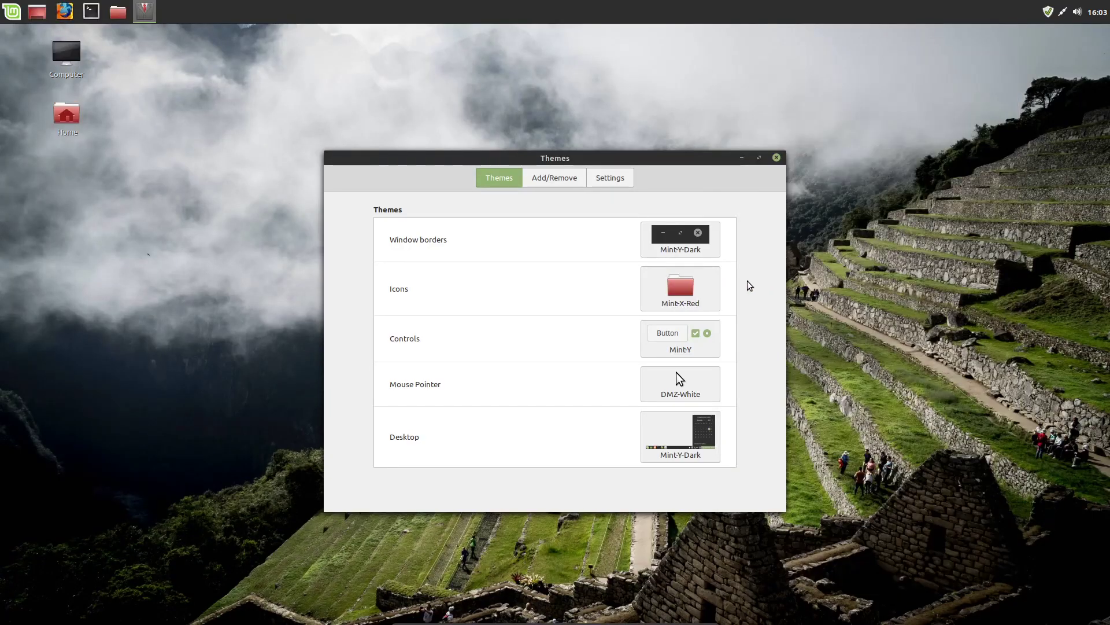
left_click(14, 16)
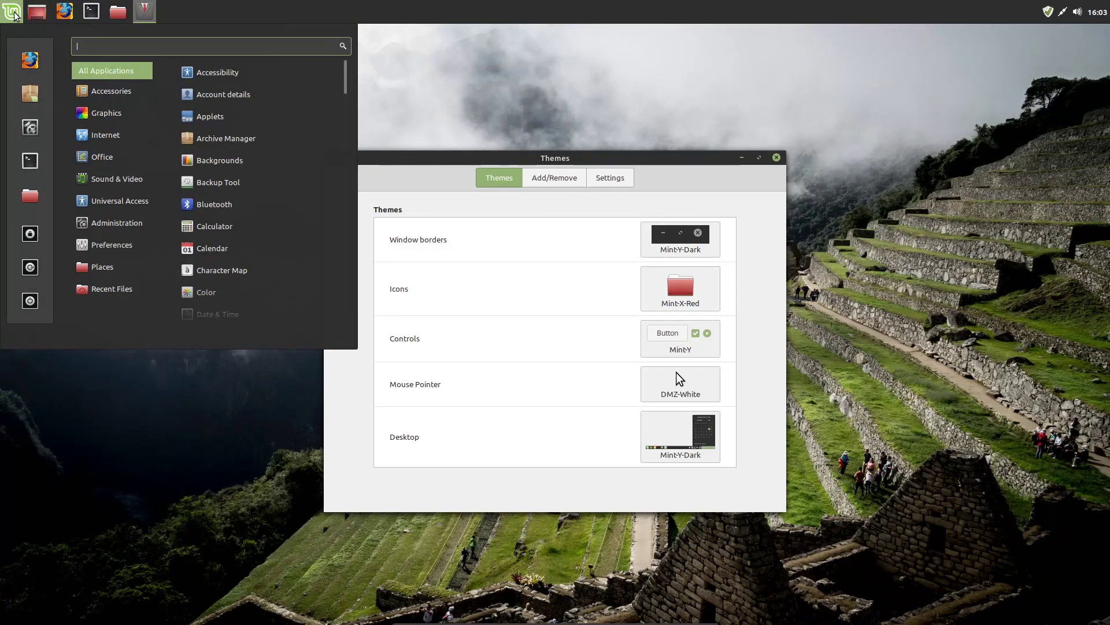
left_click(14, 16)
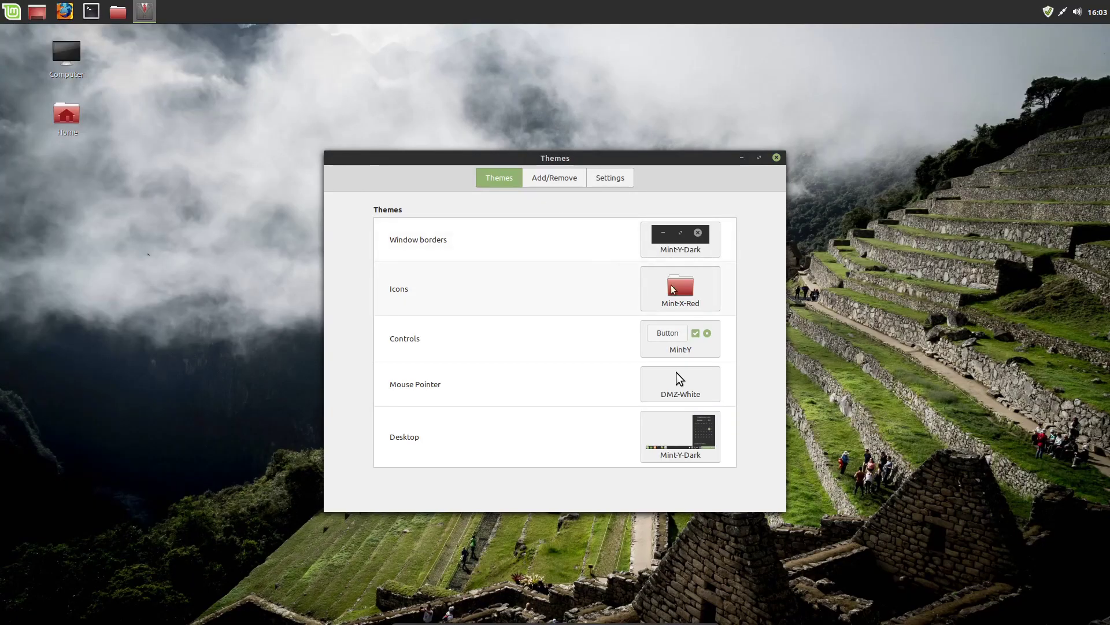
- Set the icon theme to Mint-Y-Dark and look through the other icon choices without changing it
left_click(691, 288)
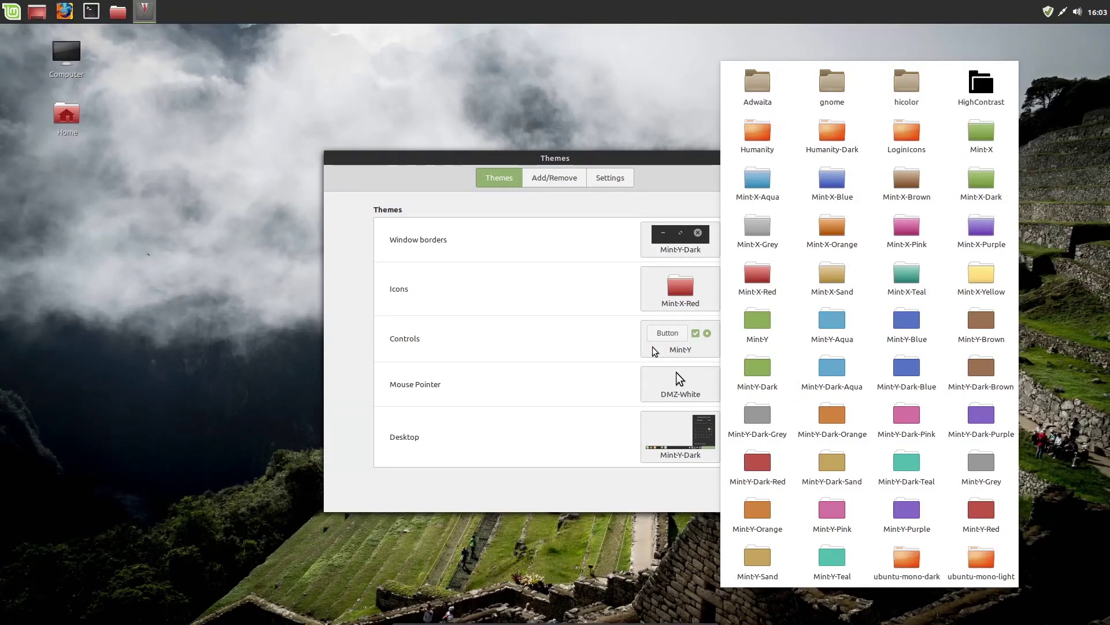
left_click(758, 366)
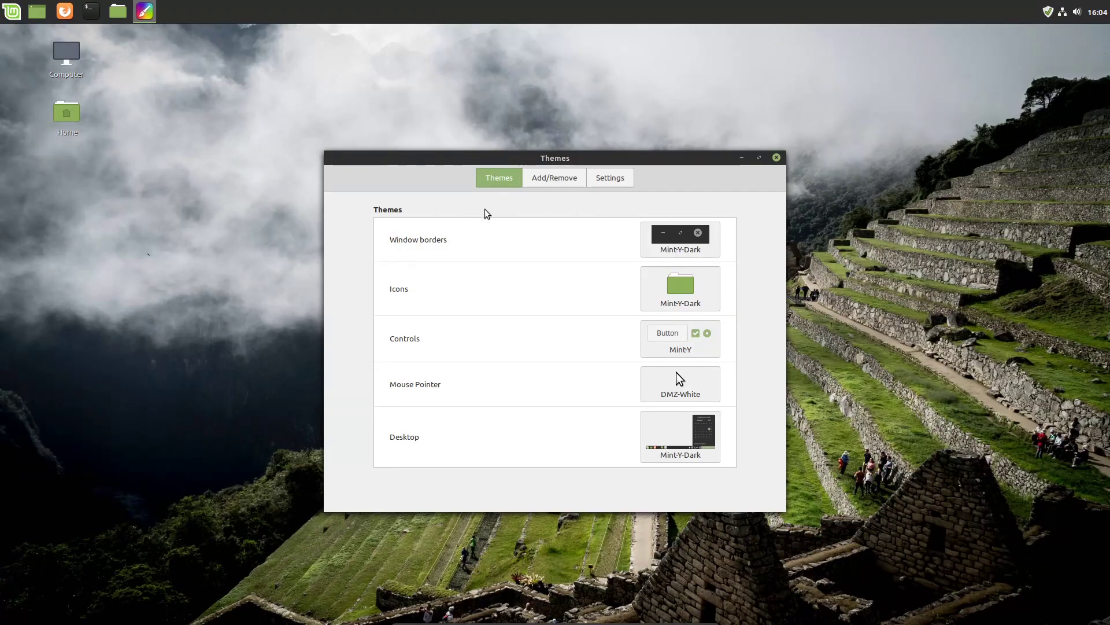
left_click(694, 297)
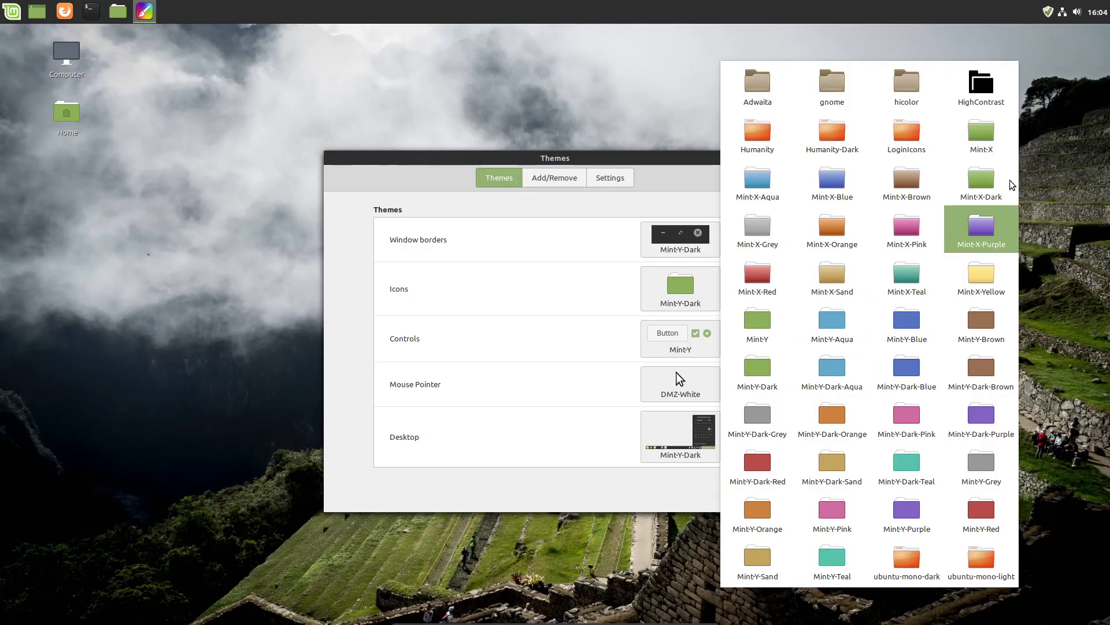
left_click(684, 158)
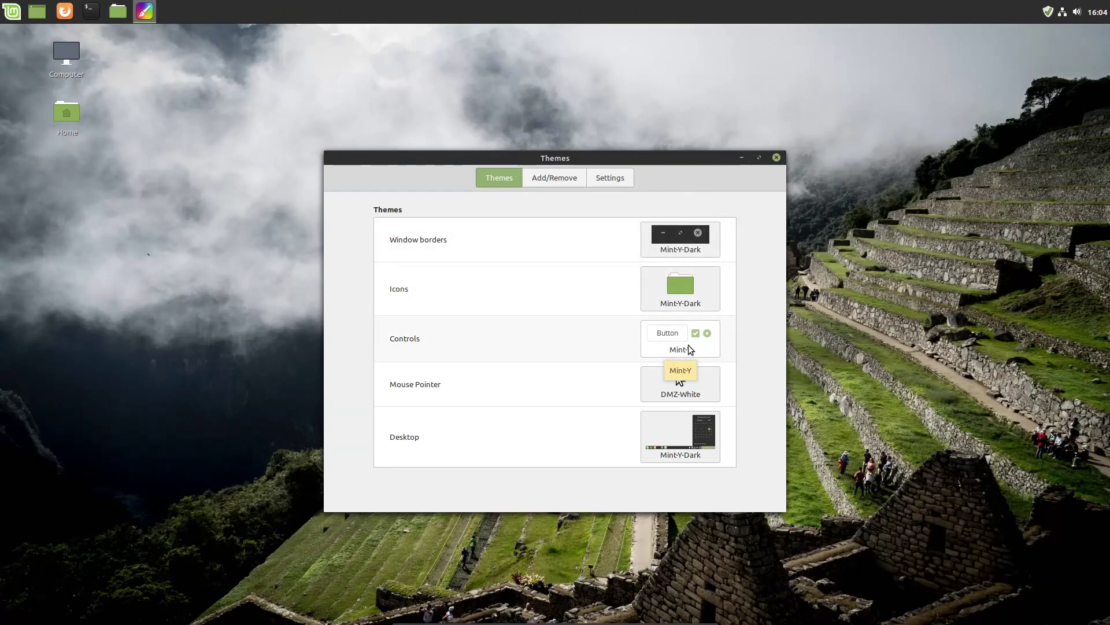
- Set the controls theme to Mint-Y-Dark and move the Themes window slightly
left_click(657, 349)
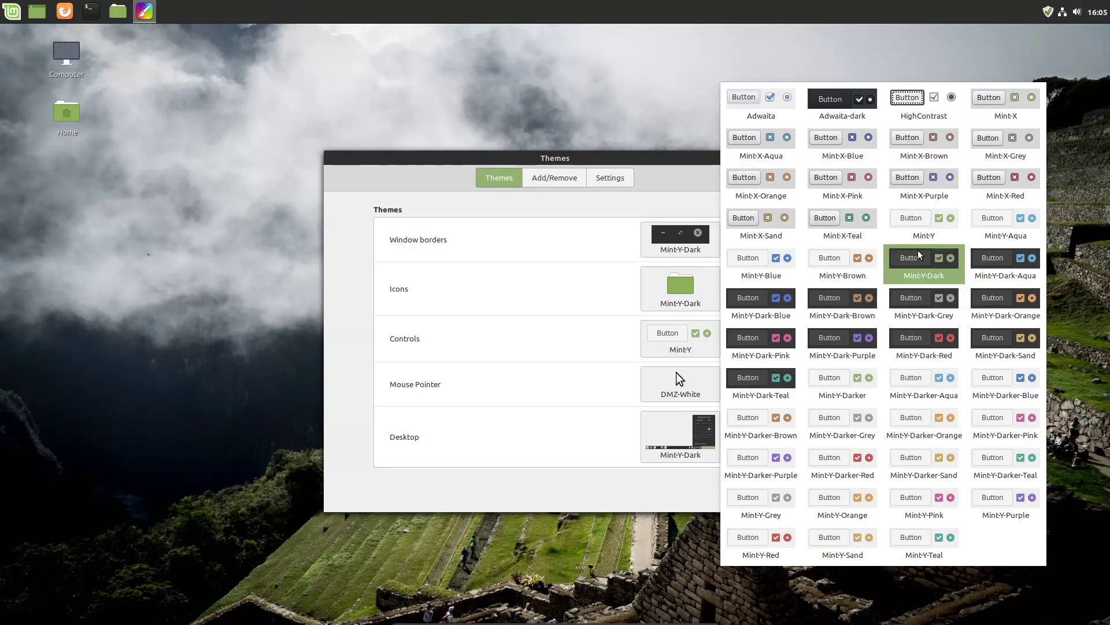
left_click(953, 275)
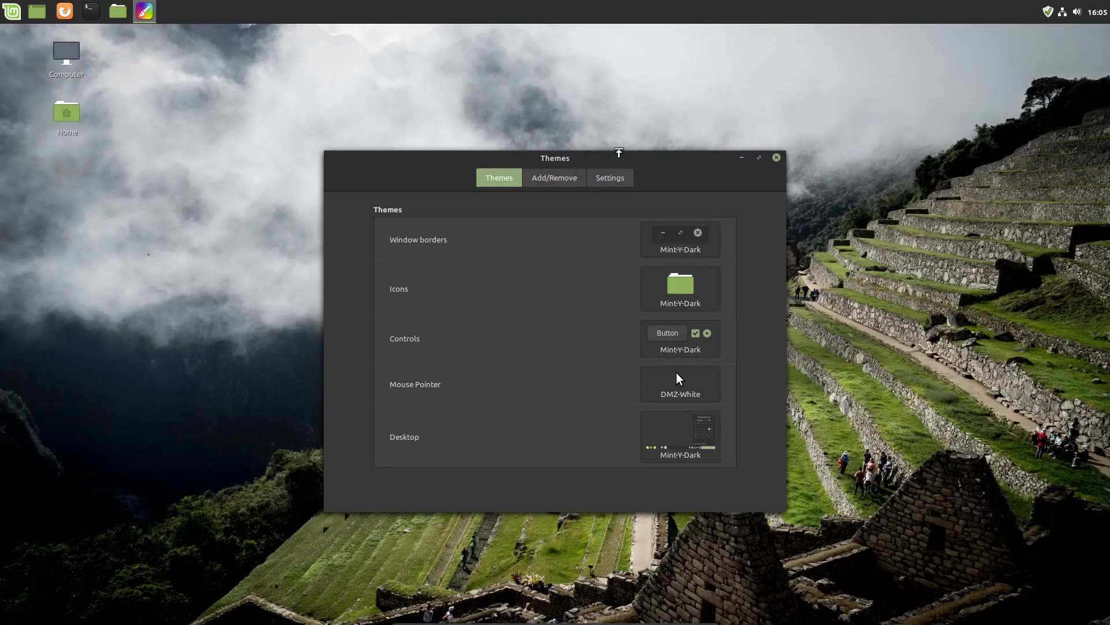
left_click_drag(647, 158, 644, 153)
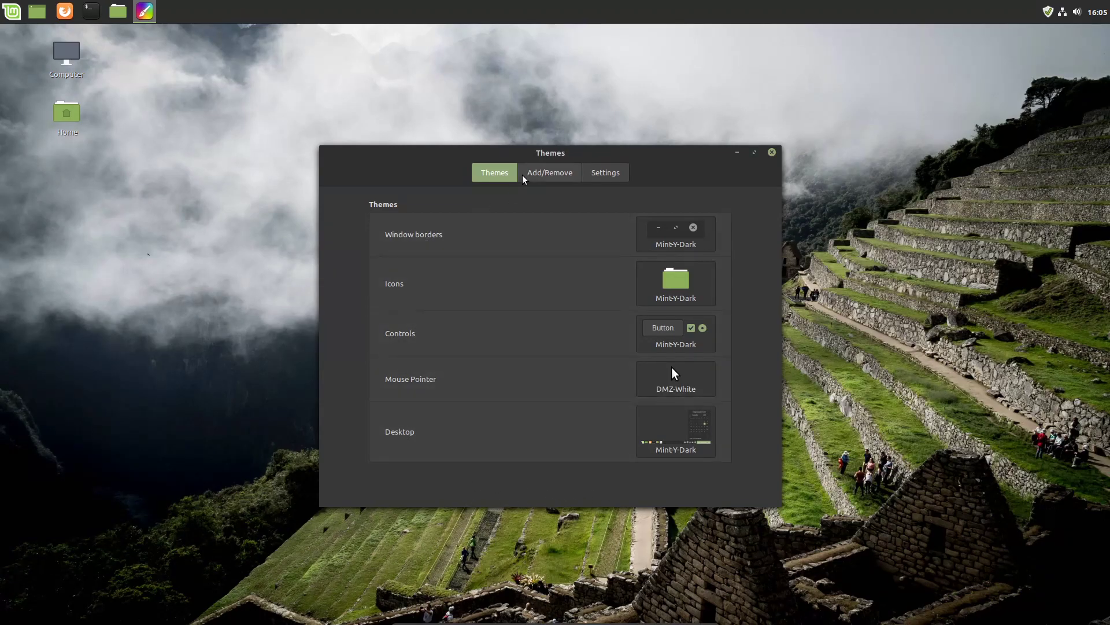
- Look at the Add/Remove and Settings pages of the Themes window and return to the theme choices
left_click(549, 174)
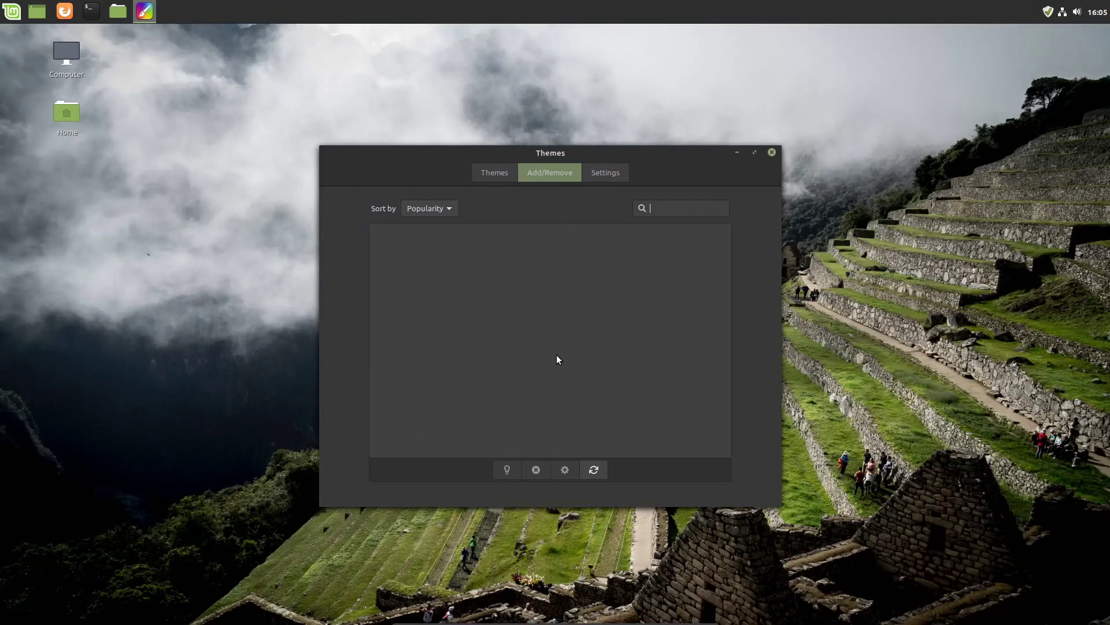
left_click(601, 174)
left_click(546, 172)
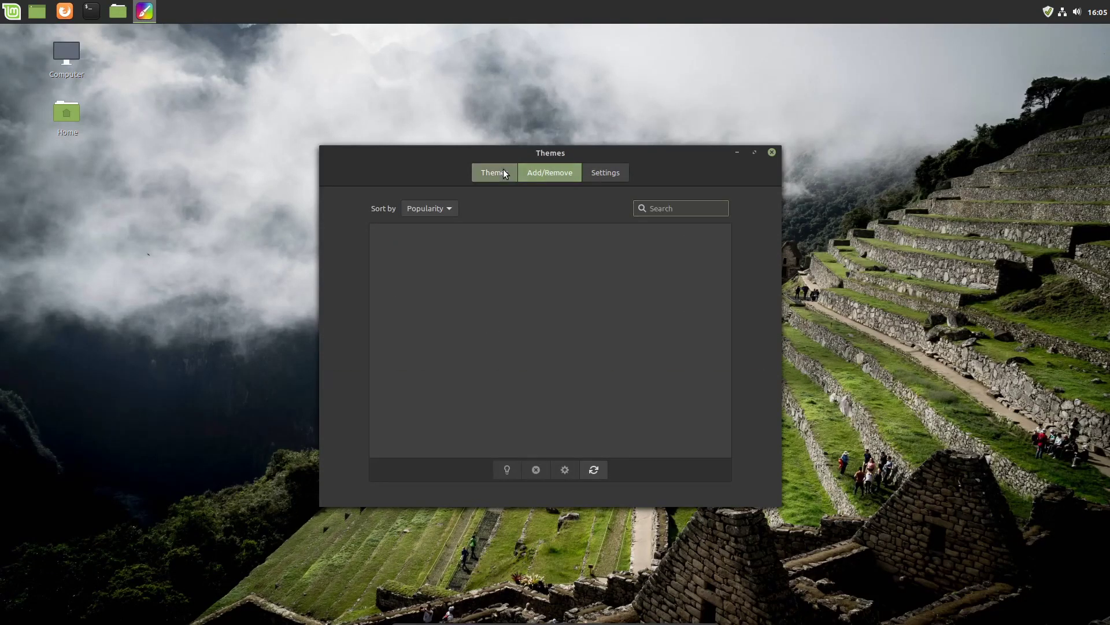
left_click(503, 170)
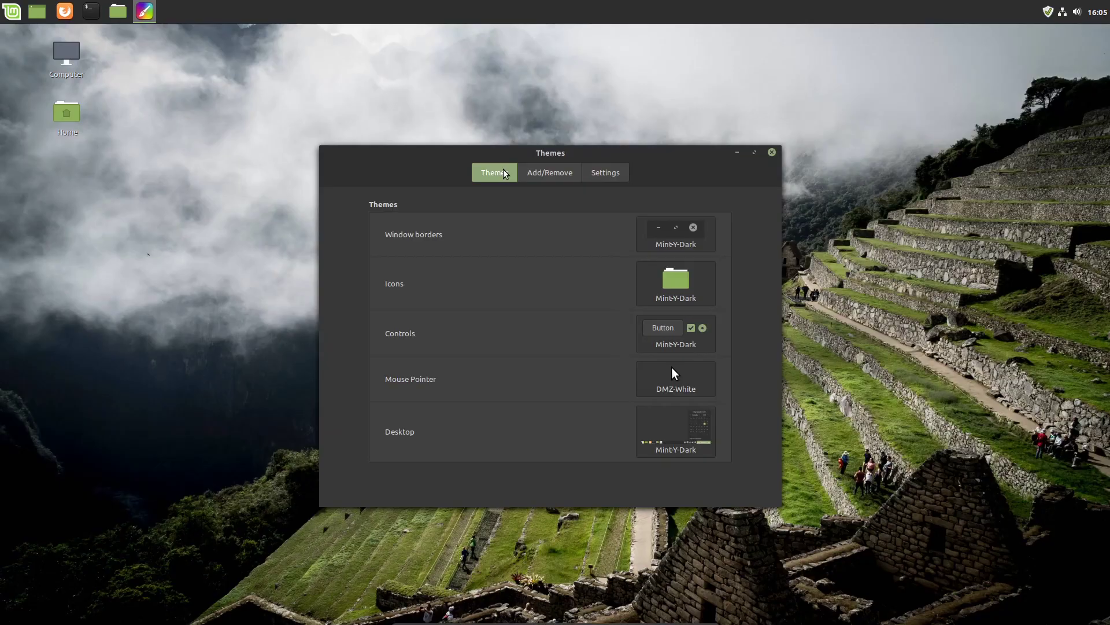
- Try the Mint-Y-Teal controls theme, change it to Mint-X-Grey, and move the Themes window slightly
left_click(680, 337)
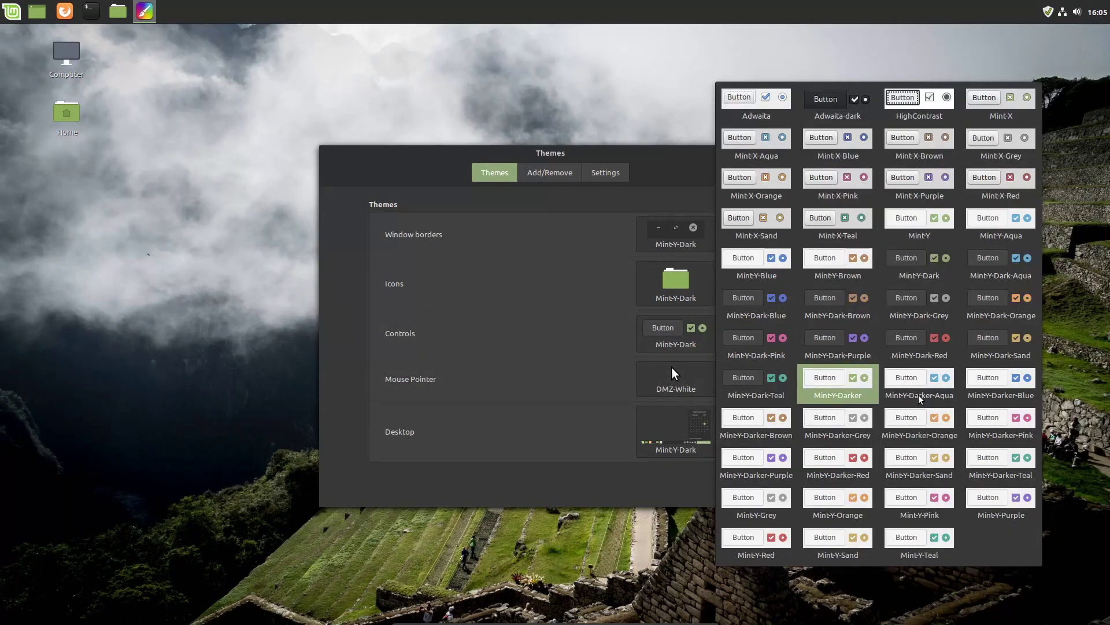
left_click(921, 545)
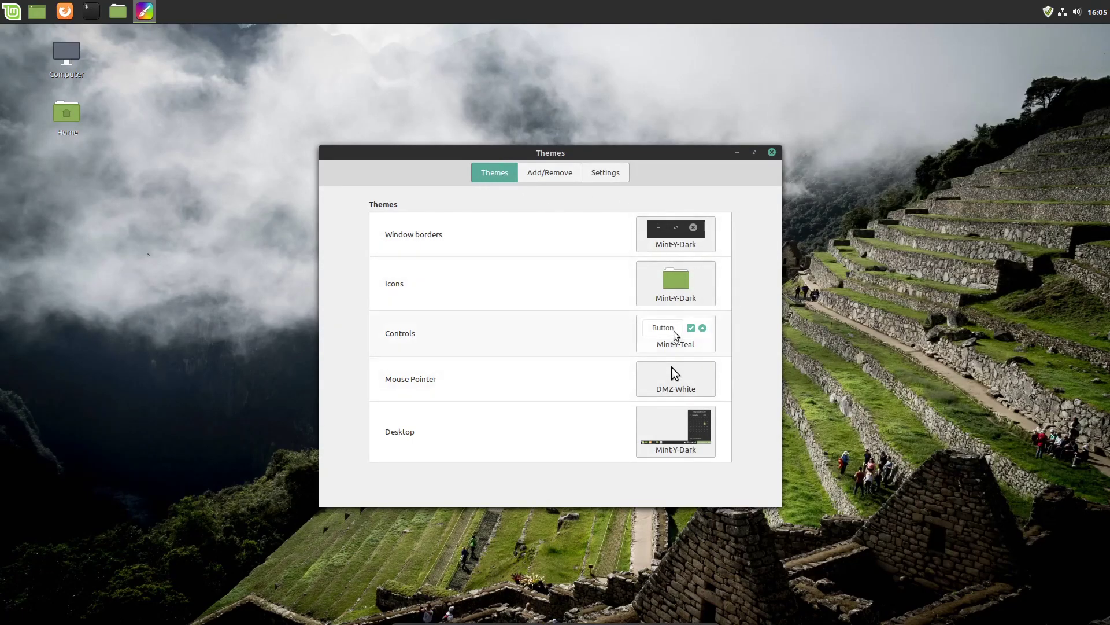
left_click(688, 341)
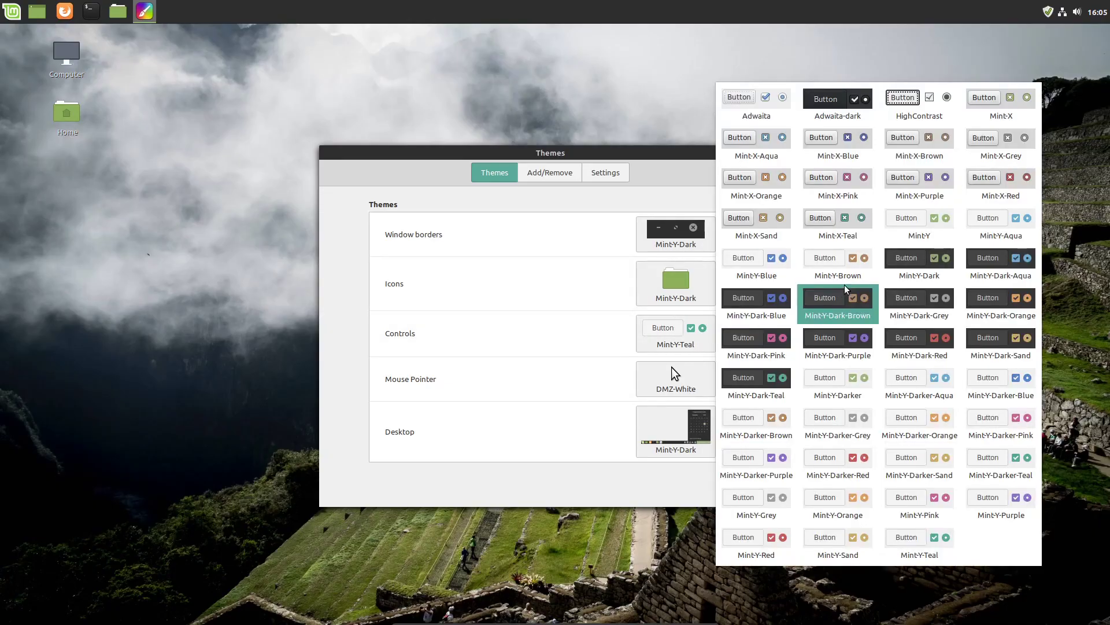
left_click(1001, 144)
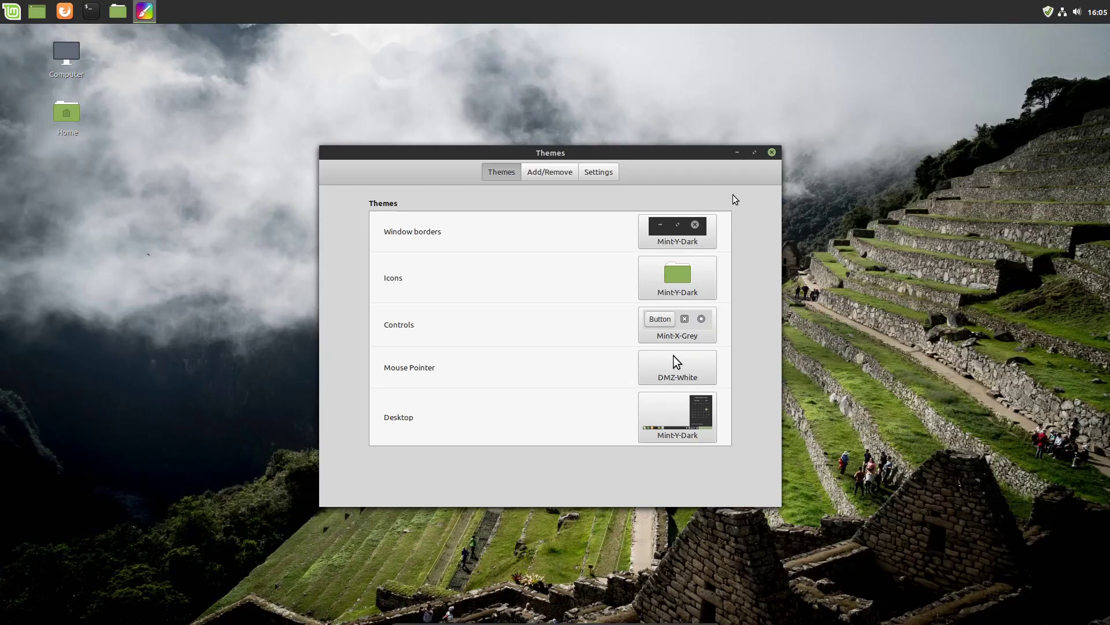
mouse_move(682, 155)
left_mouse_down()
mouse_move(670, 152)
mouse_move(685, 153)
left_mouse_up()
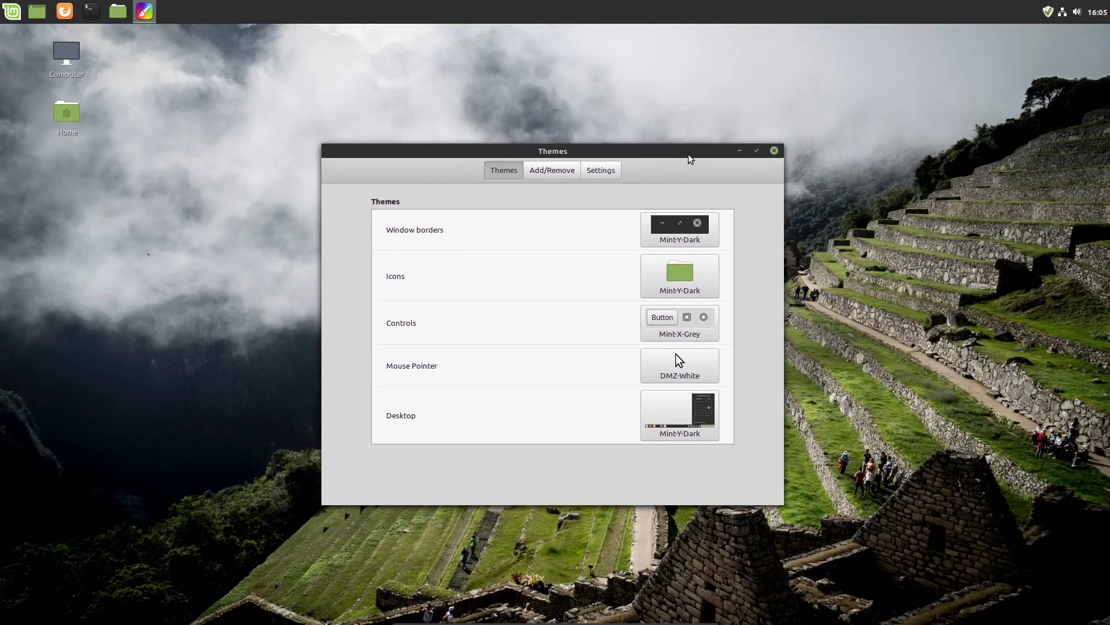
- Set the controls theme to Mint-Y-Dark and the mouse pointer theme to DMZ-Black
left_click(691, 322)
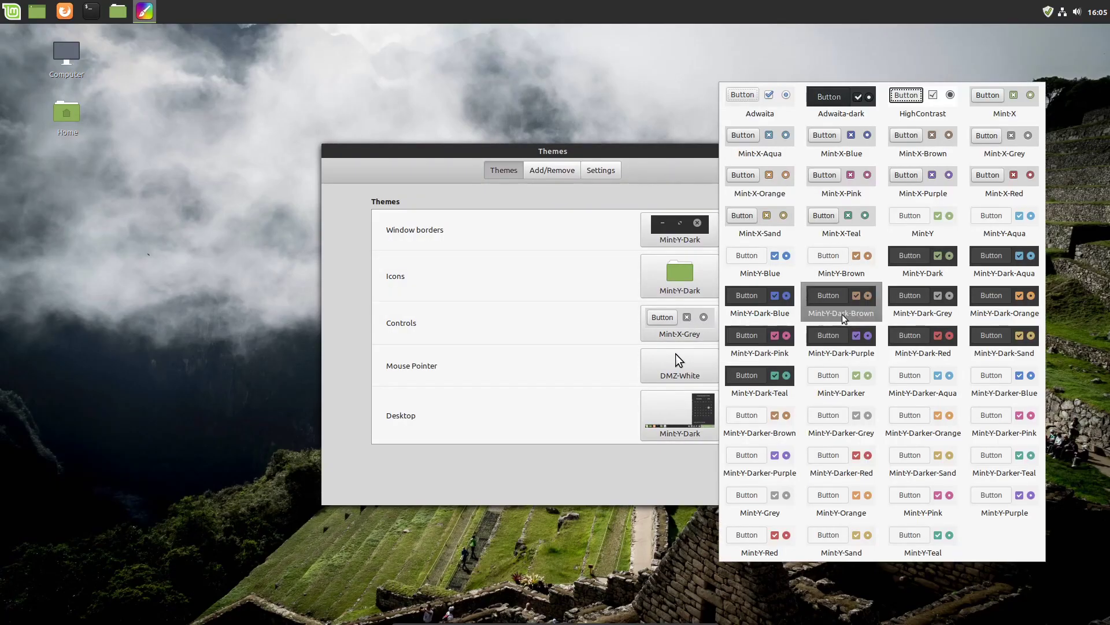
left_click(935, 259)
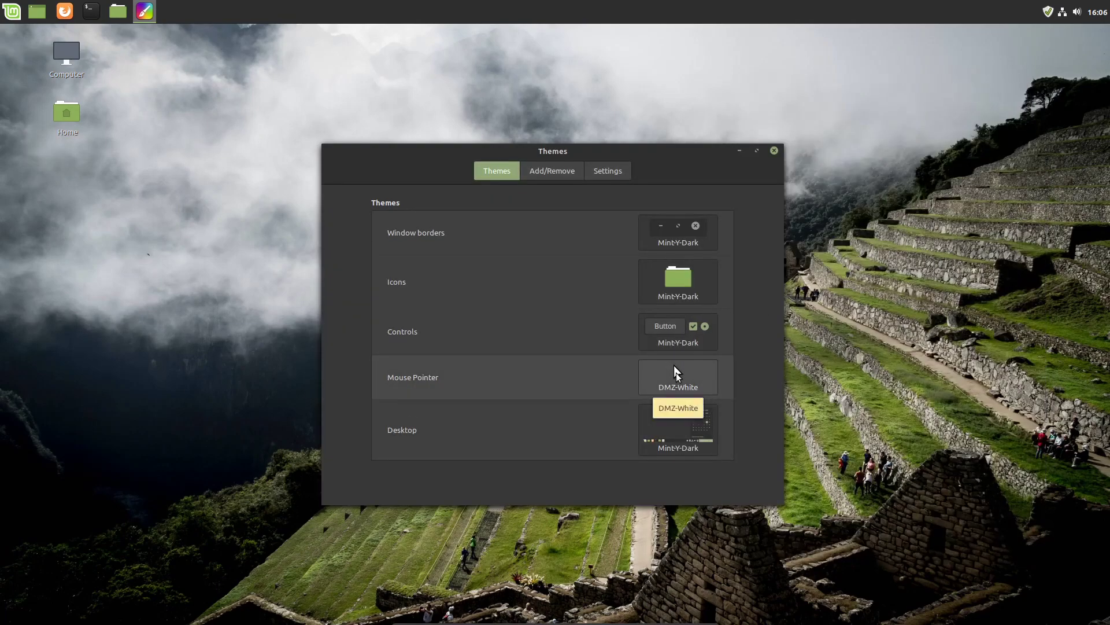
left_click(676, 372)
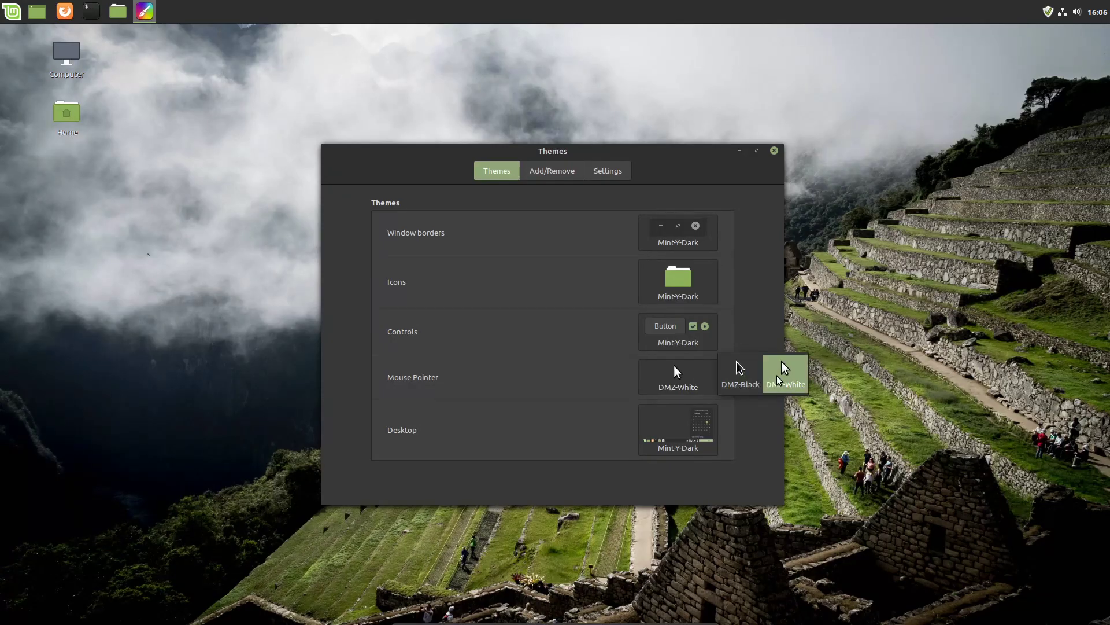
left_click(741, 373)
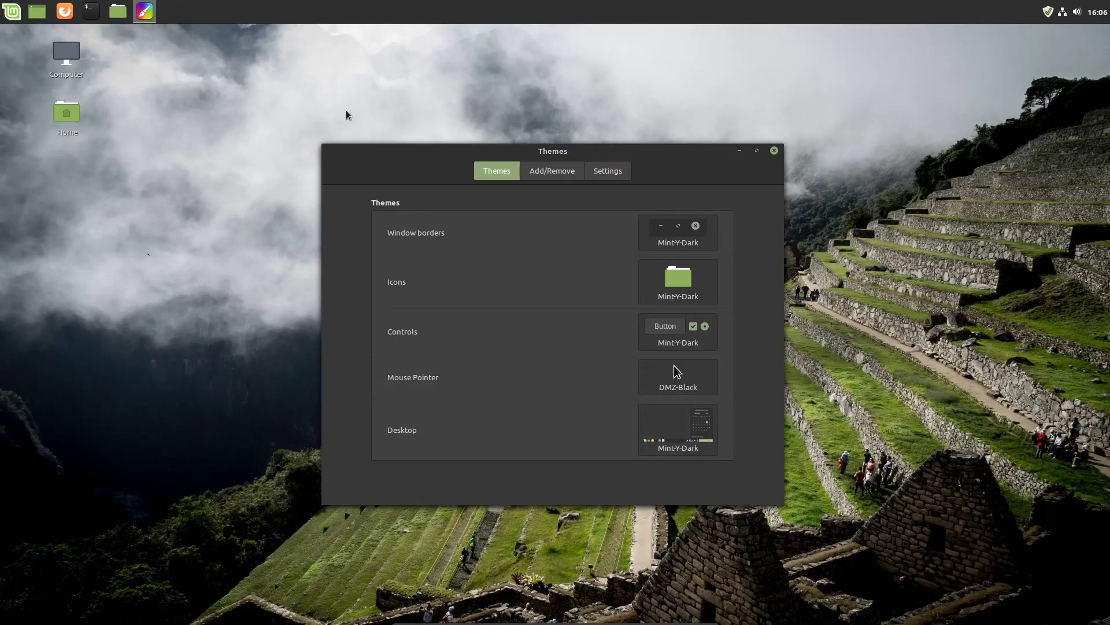
- Try the cinnamon desktop theme and check how it styles the panel calendar and the application menu
left_click(693, 434)
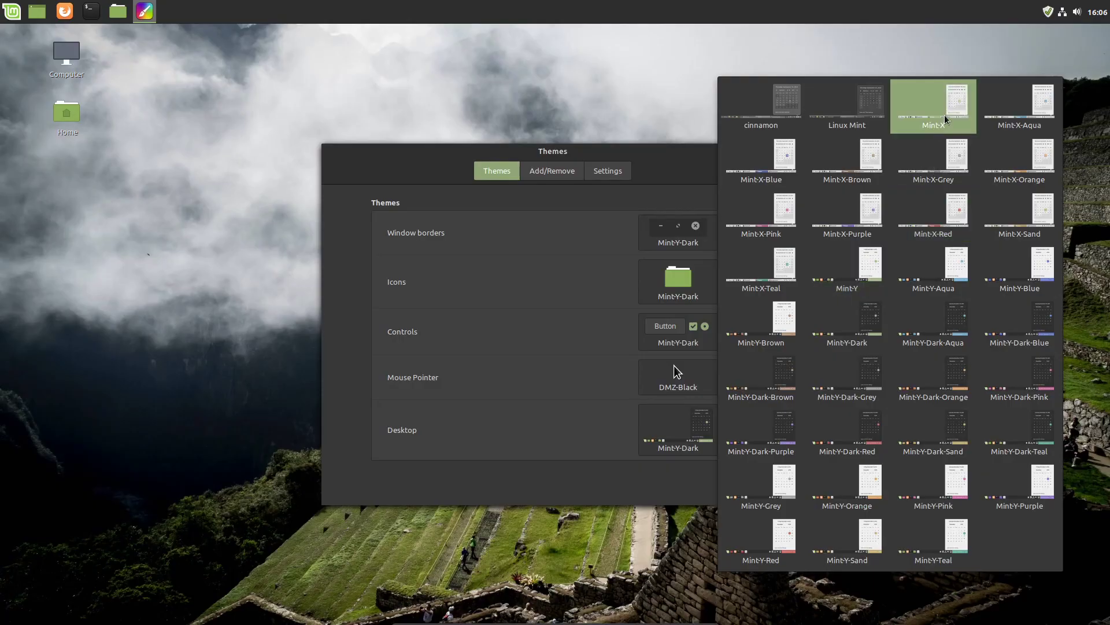
left_click(761, 118)
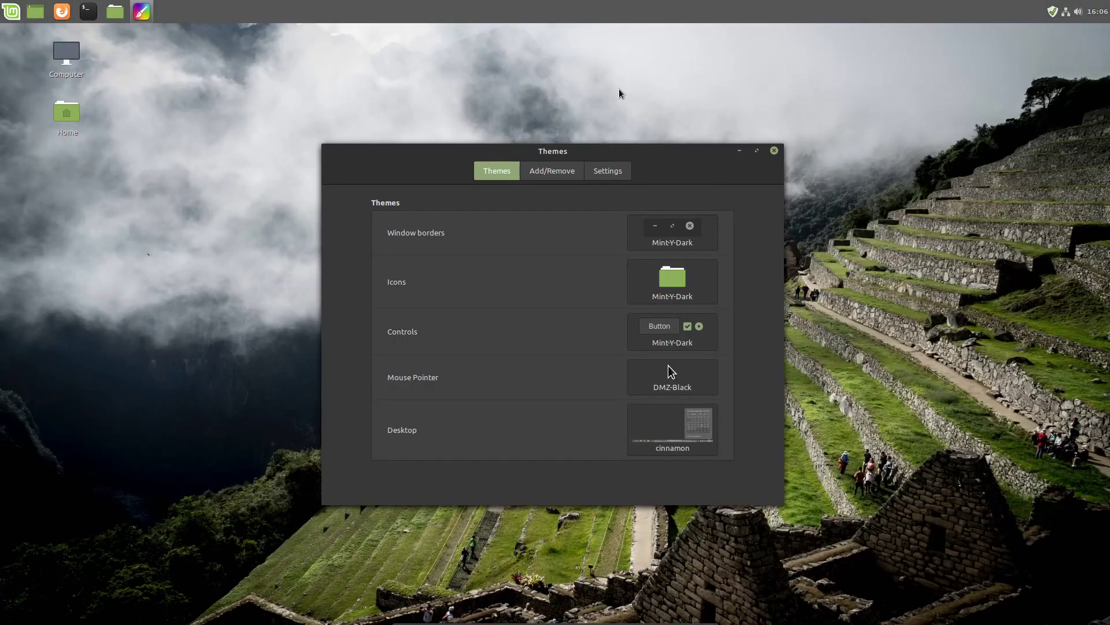
left_click(1100, 14)
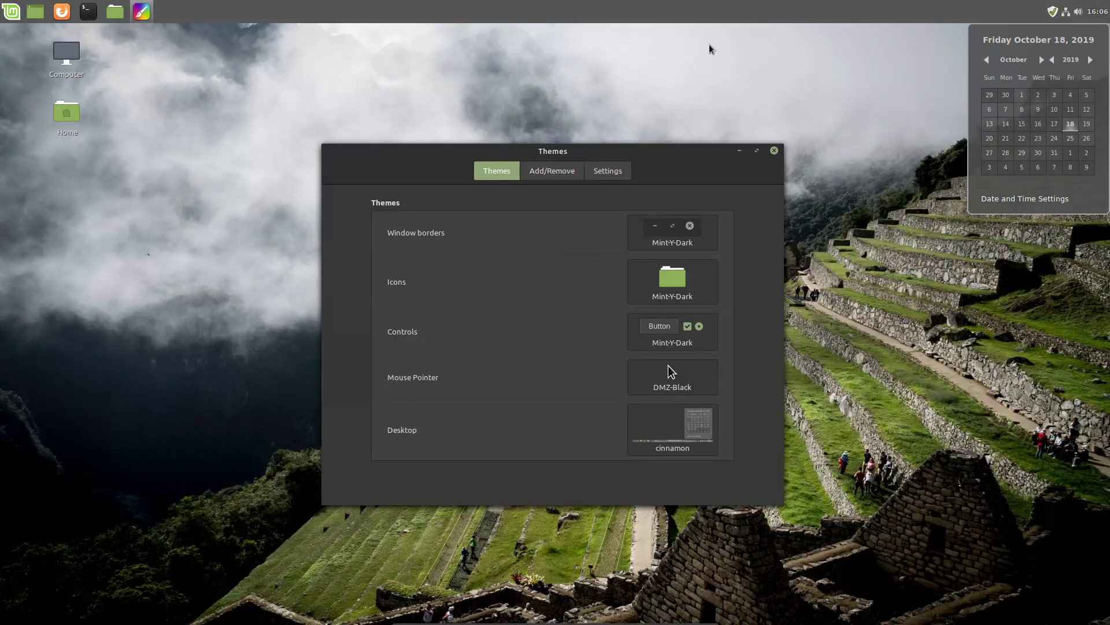
left_click(216, 44)
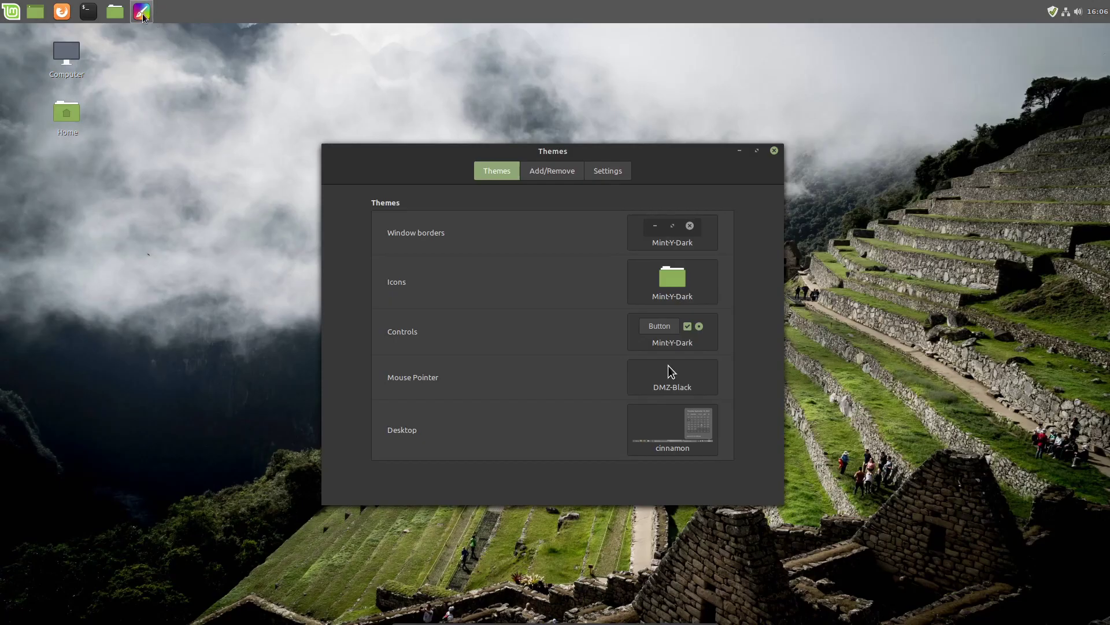
mouse_move(148, 18)
left_click(7, 12)
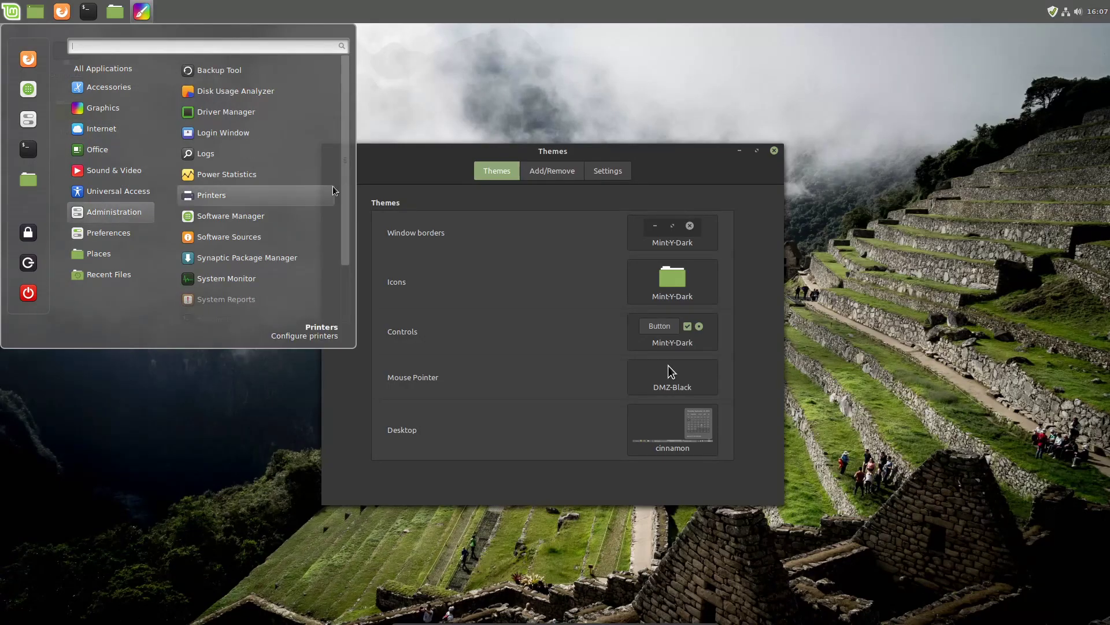
left_click(419, 168)
- Try the Mint-X desktop theme and check how it styles the calendar, sound applet and application menu
left_click(684, 428)
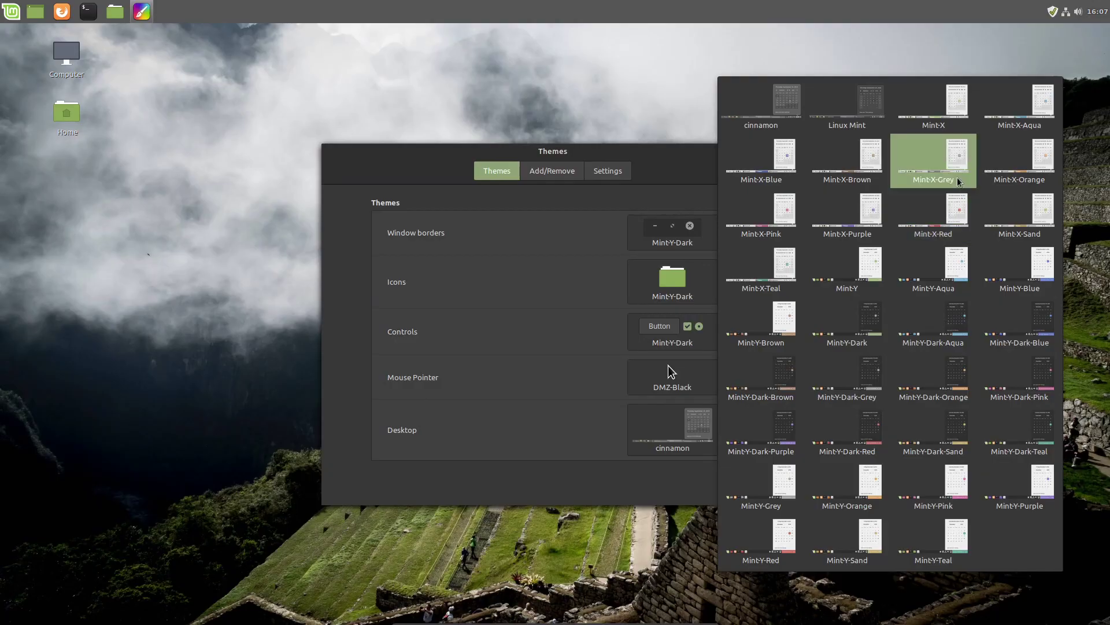
left_click(949, 114)
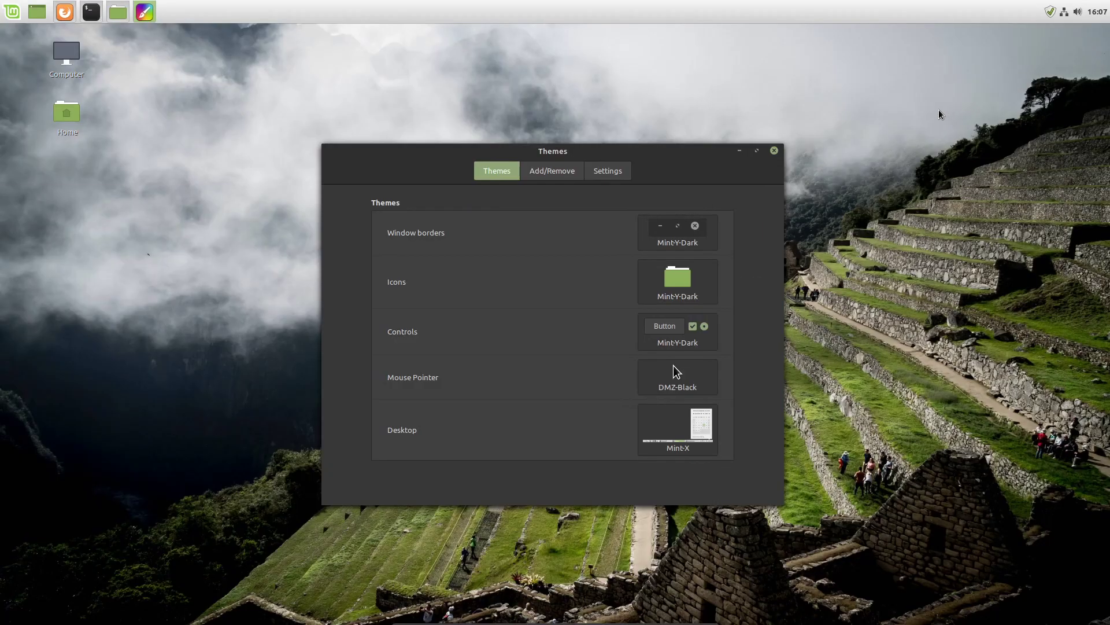
left_click(1098, 15)
left_click(1098, 16)
left_click(1079, 13)
left_click(1077, 13)
left_click(11, 12)
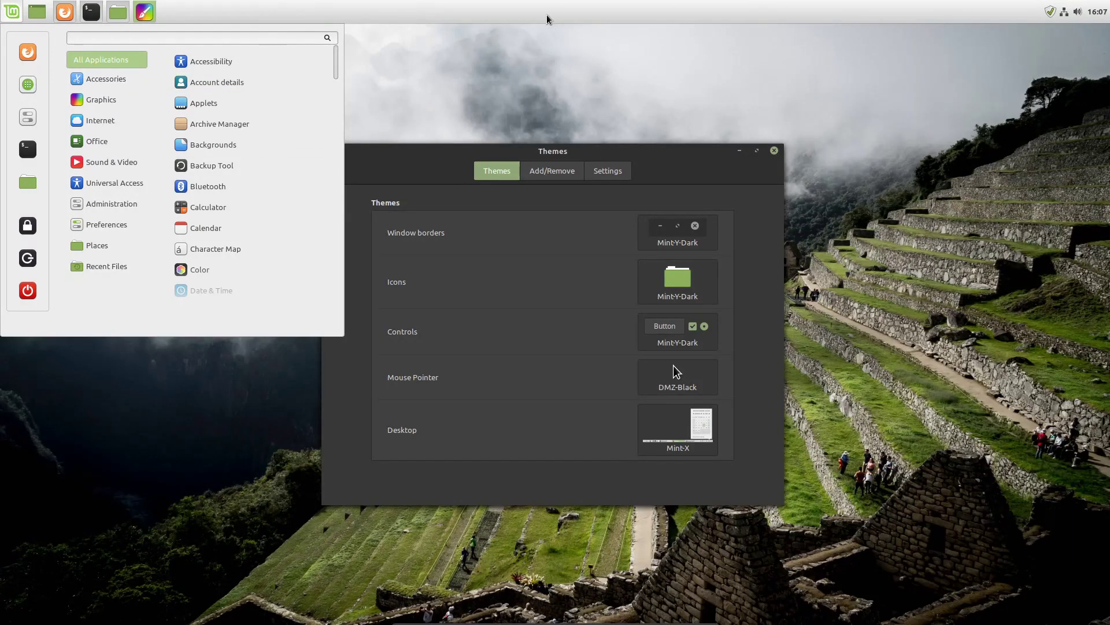
left_click(123, 100)
left_click(107, 150)
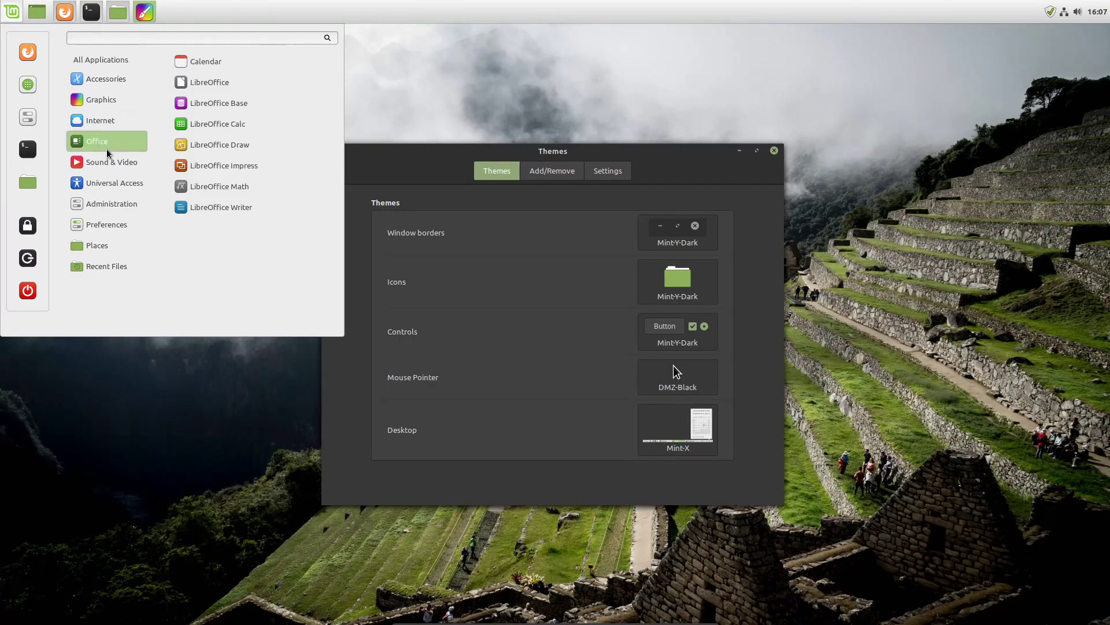
left_click(462, 157)
- Move the Themes window slightly higher and browse the downloadable themes sorted by popularity
left_click_drag(488, 153, 460, 159)
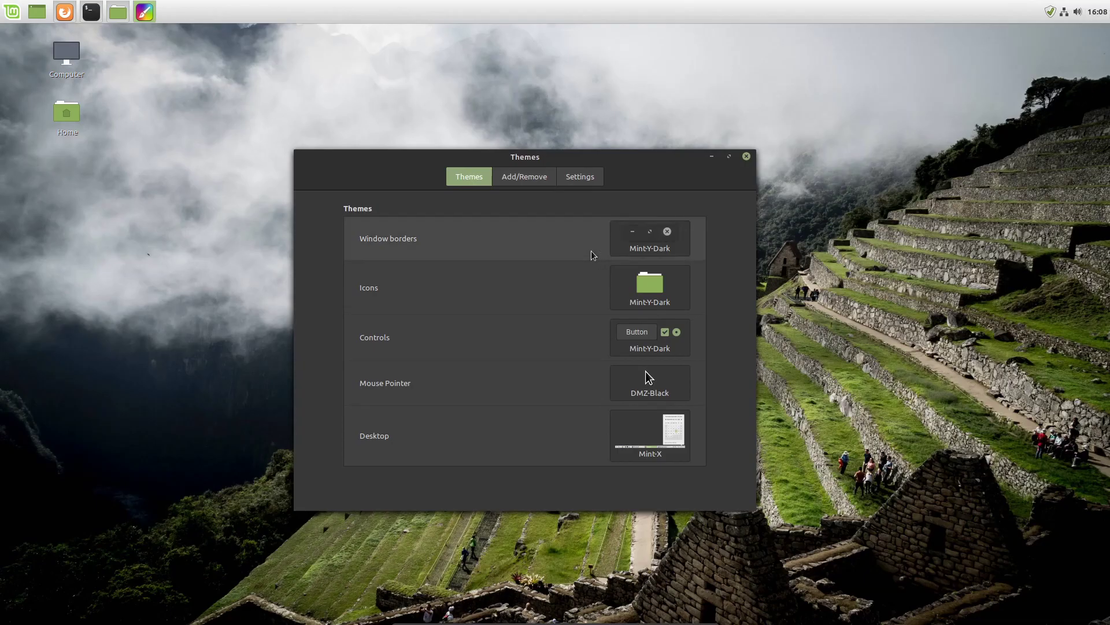
left_click_drag(439, 159, 449, 117)
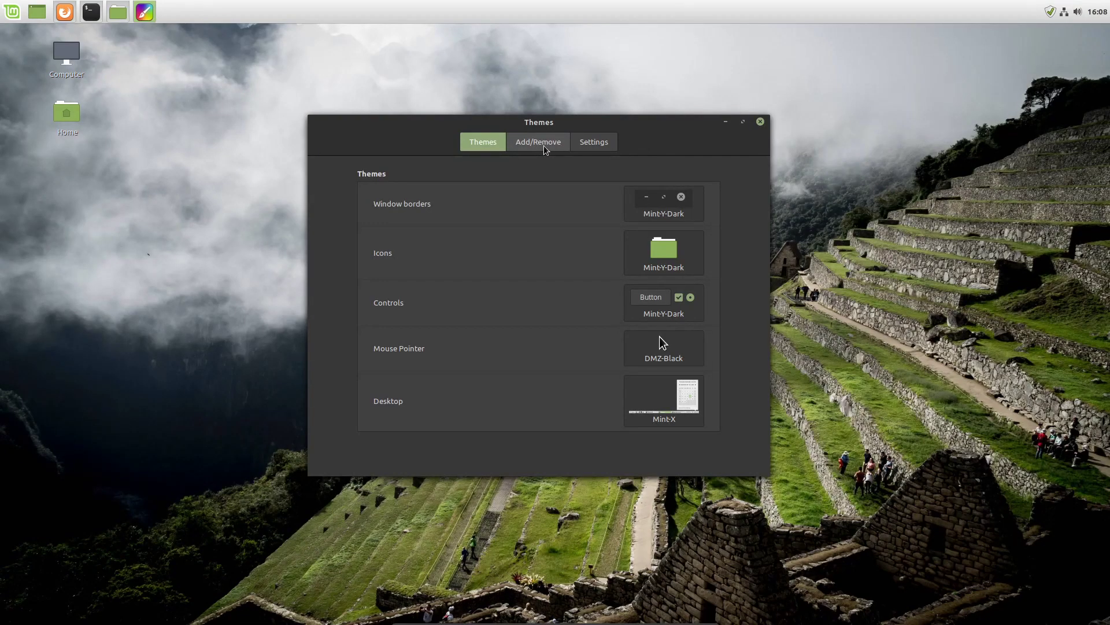
left_click(538, 145)
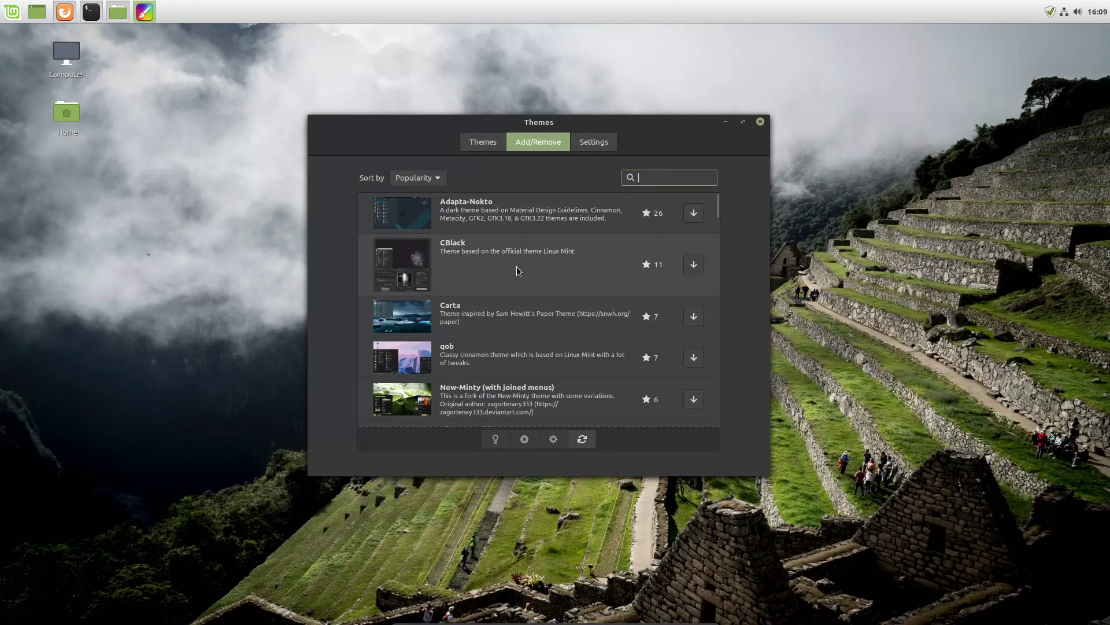
scroll(518, 271, "down", 5)
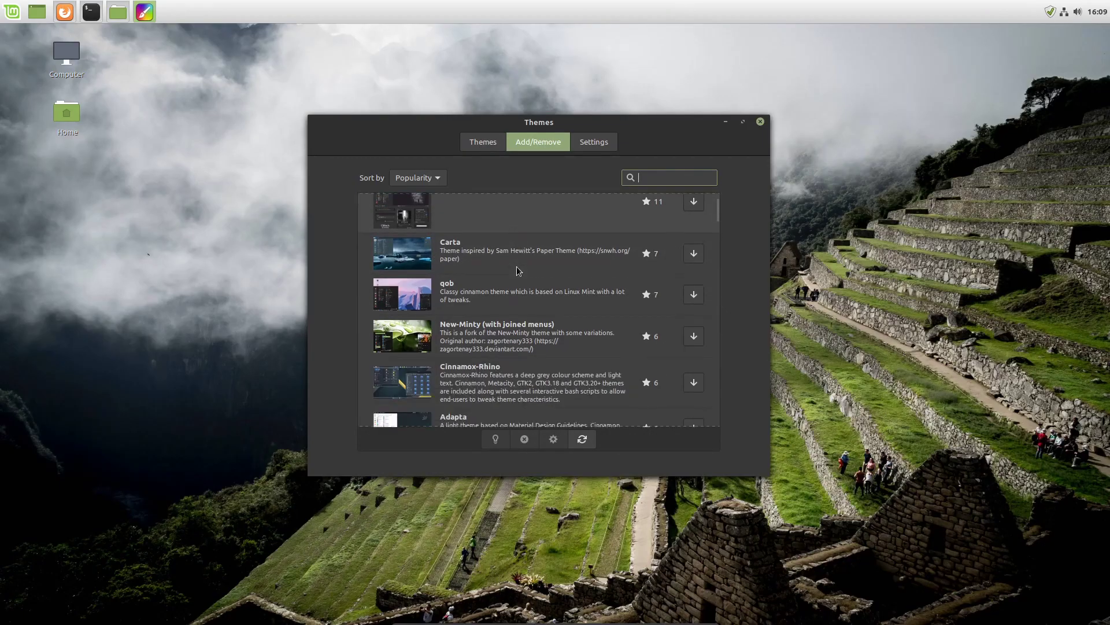
scroll(517, 270, "down", 2)
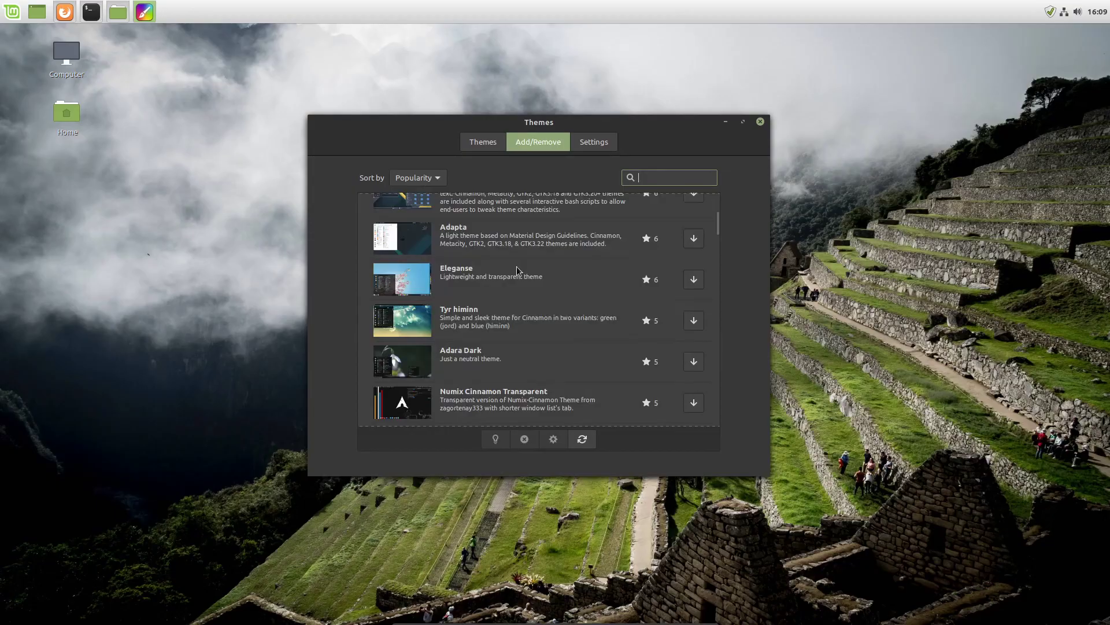
scroll(510, 318, "down", 3)
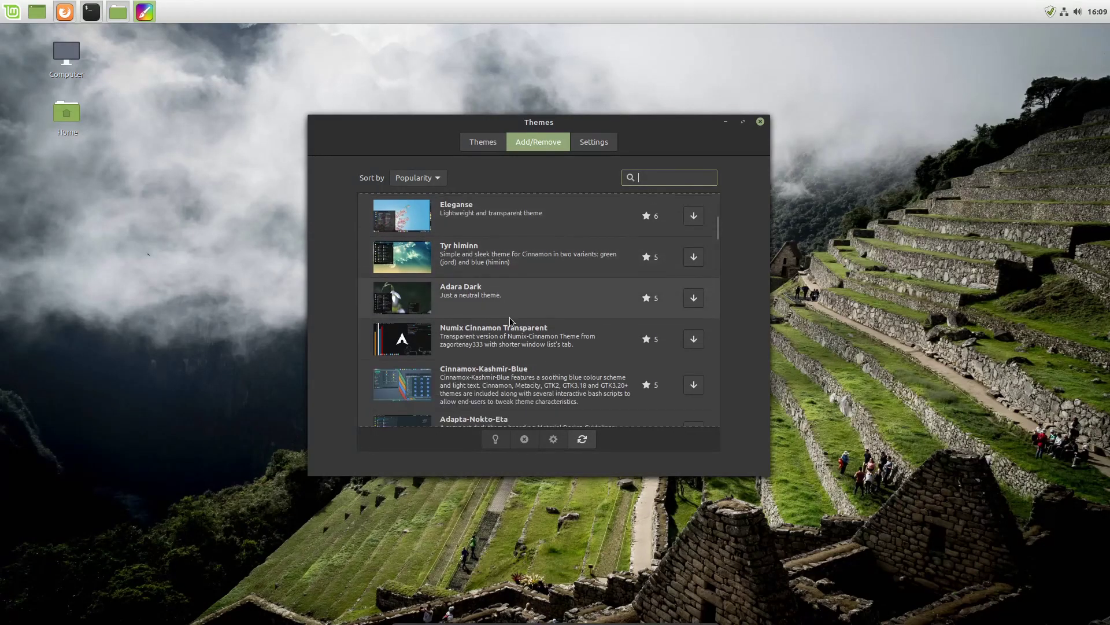
scroll(509, 318, "down", 4)
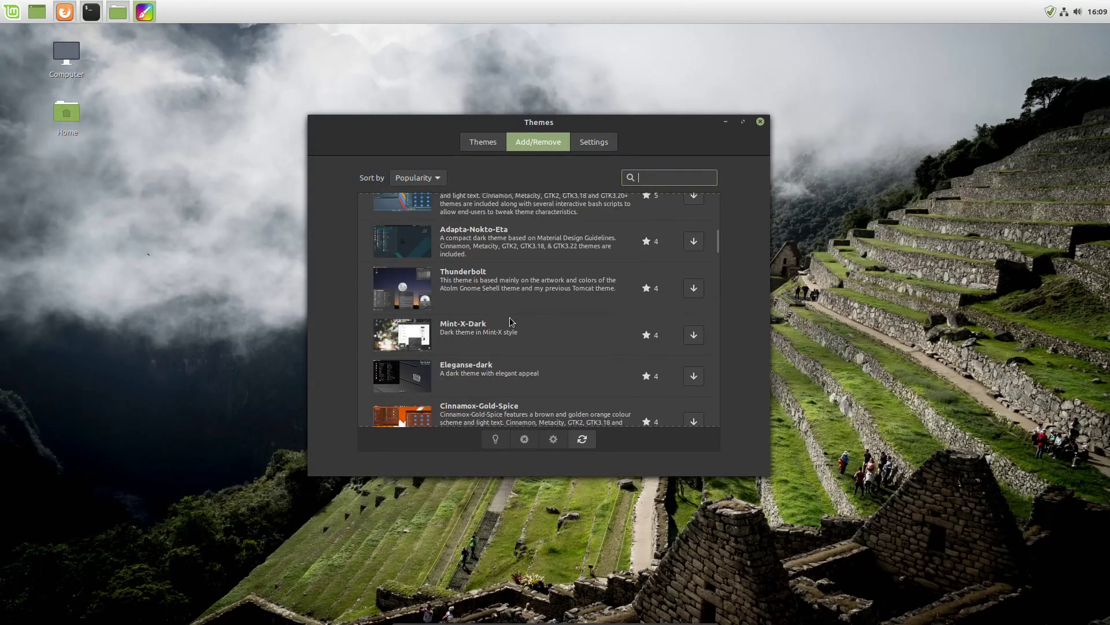
scroll(509, 317, "down", 3)
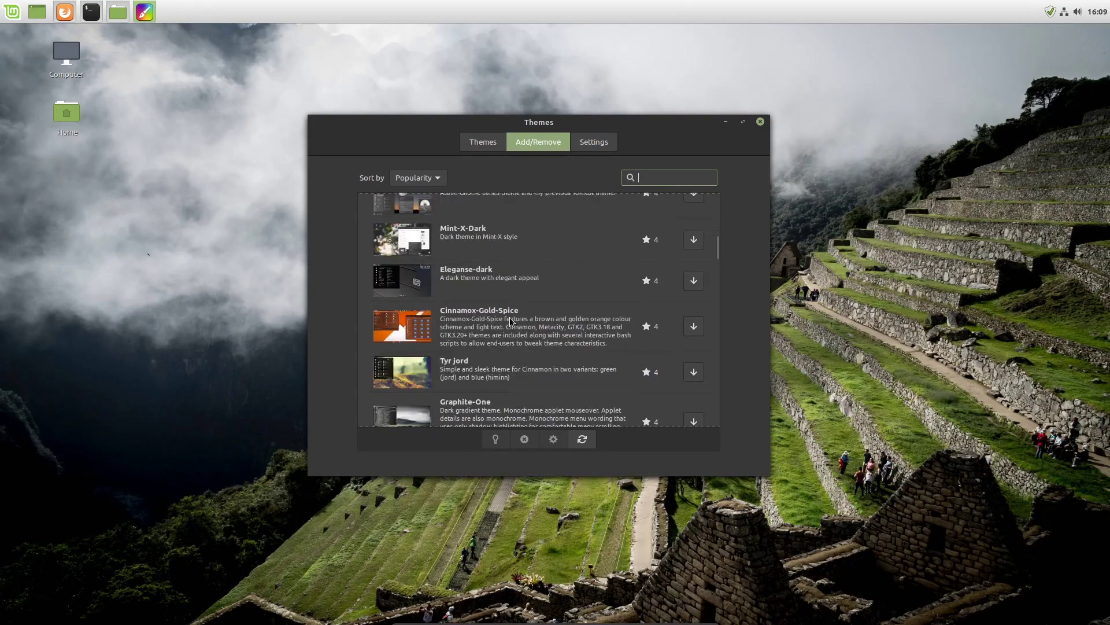
scroll(510, 320, "down", 2)
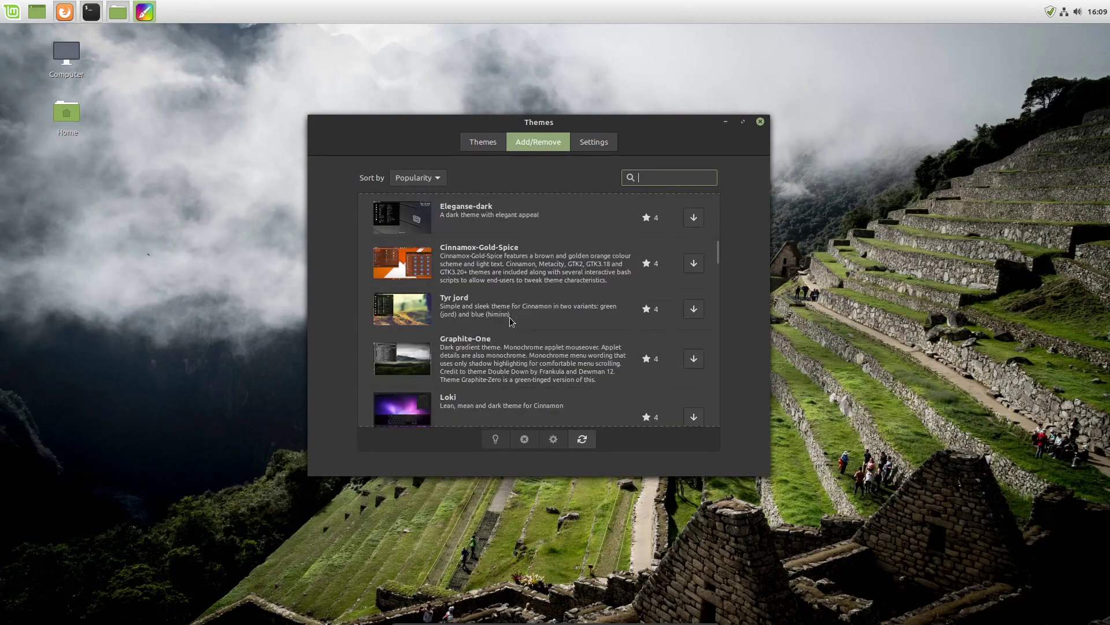
- Look over the installed desktop theme choices without changing the theme
left_click(492, 142)
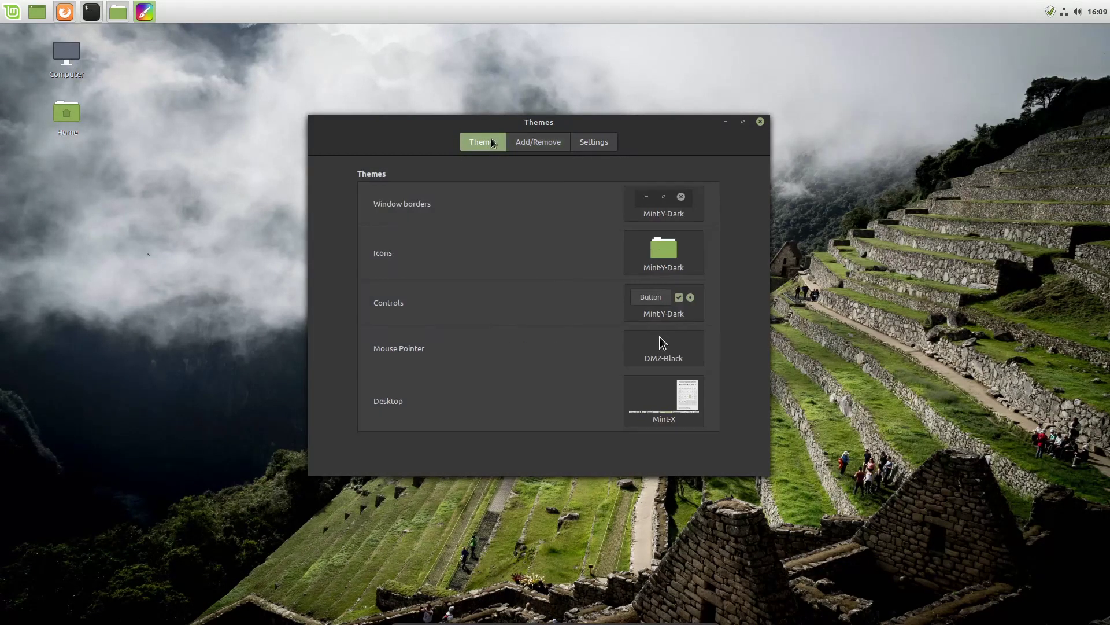
left_click(672, 398)
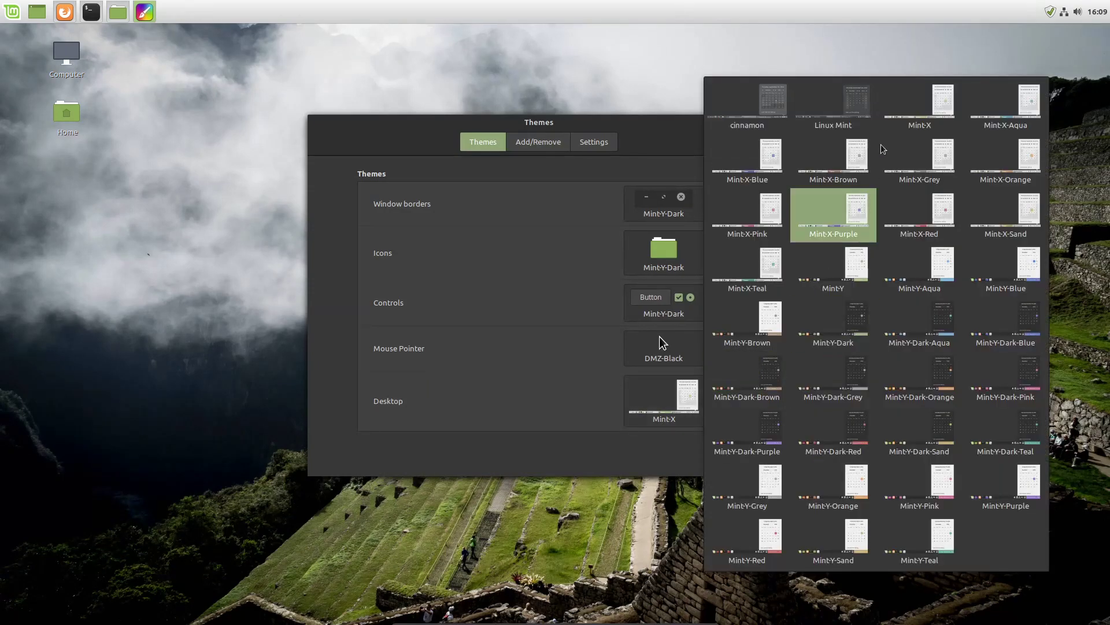
left_click(538, 142)
- Find the Graphite-One theme among the downloadable themes and install it
left_click(537, 142)
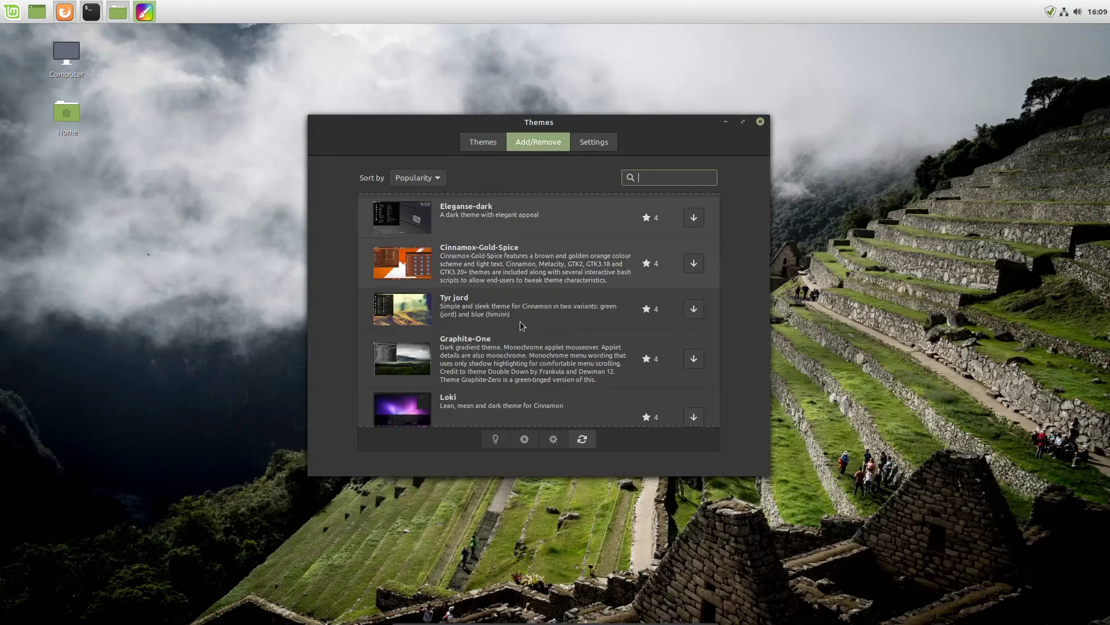
scroll(520, 321, "down", 1)
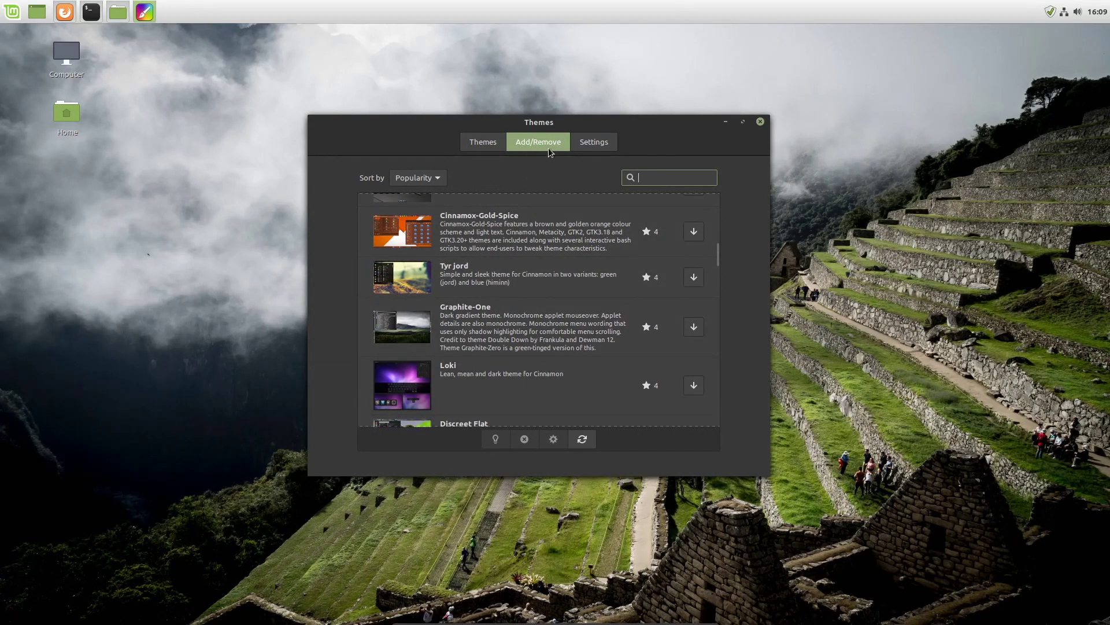
scroll(503, 296, "down", 1)
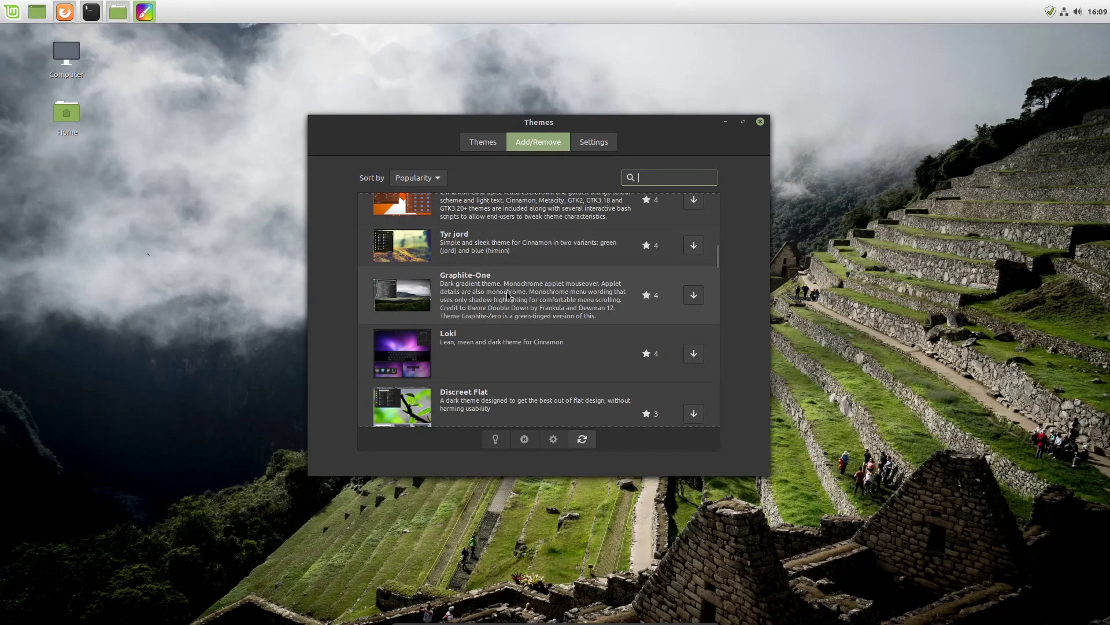
left_click(508, 294)
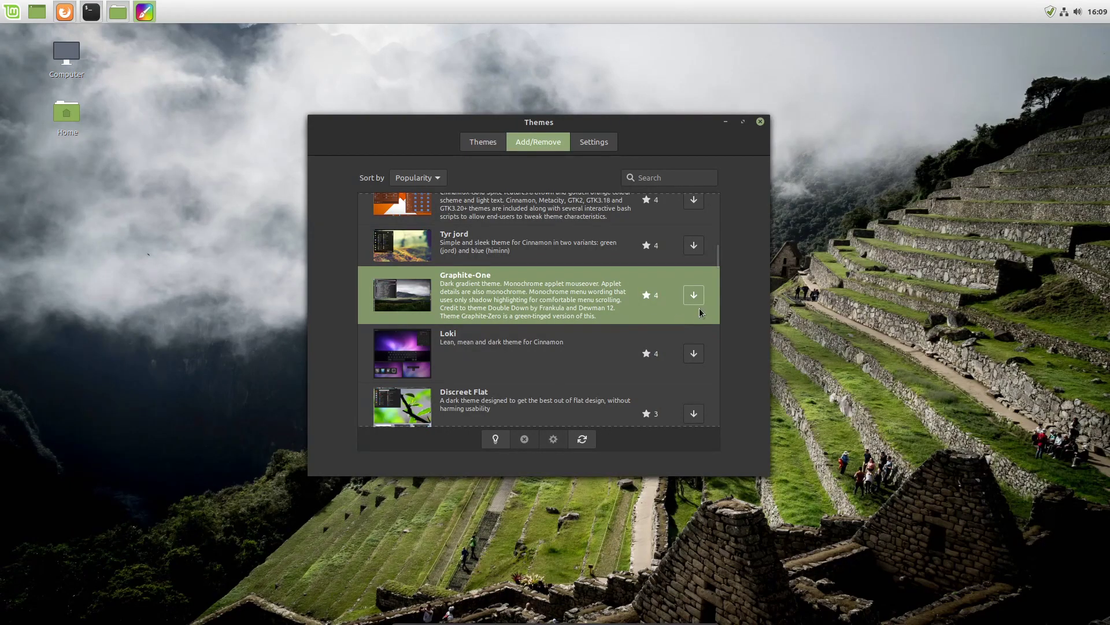
left_click(686, 297)
left_click(694, 296)
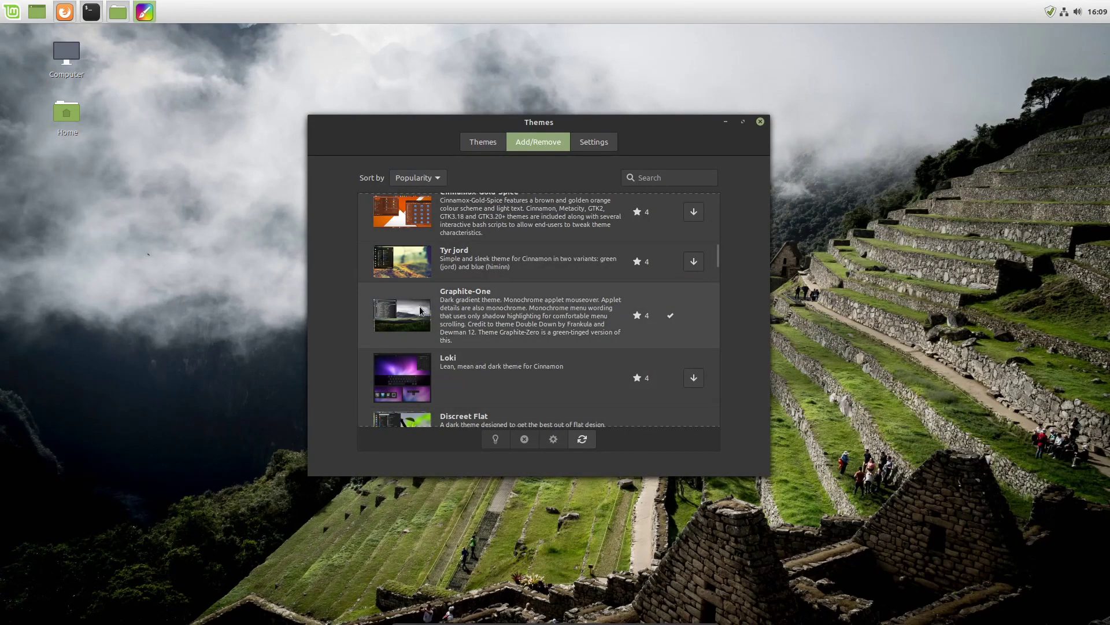
- Set the desktop theme to Graphite-One and check how it styles the calendar and application menu
left_click(488, 148)
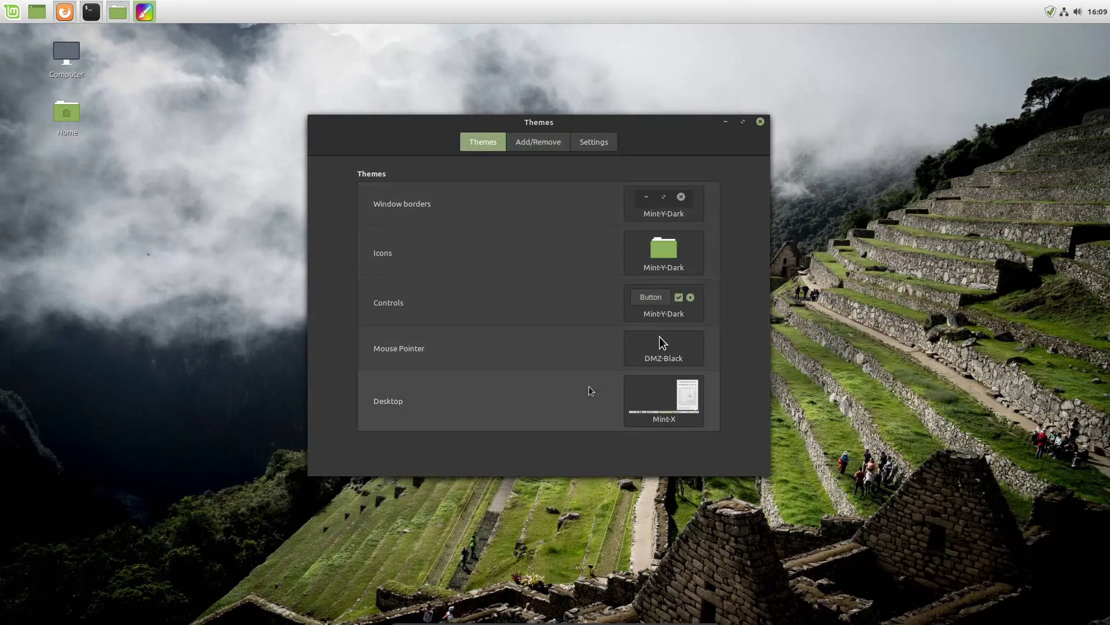
left_click(660, 403)
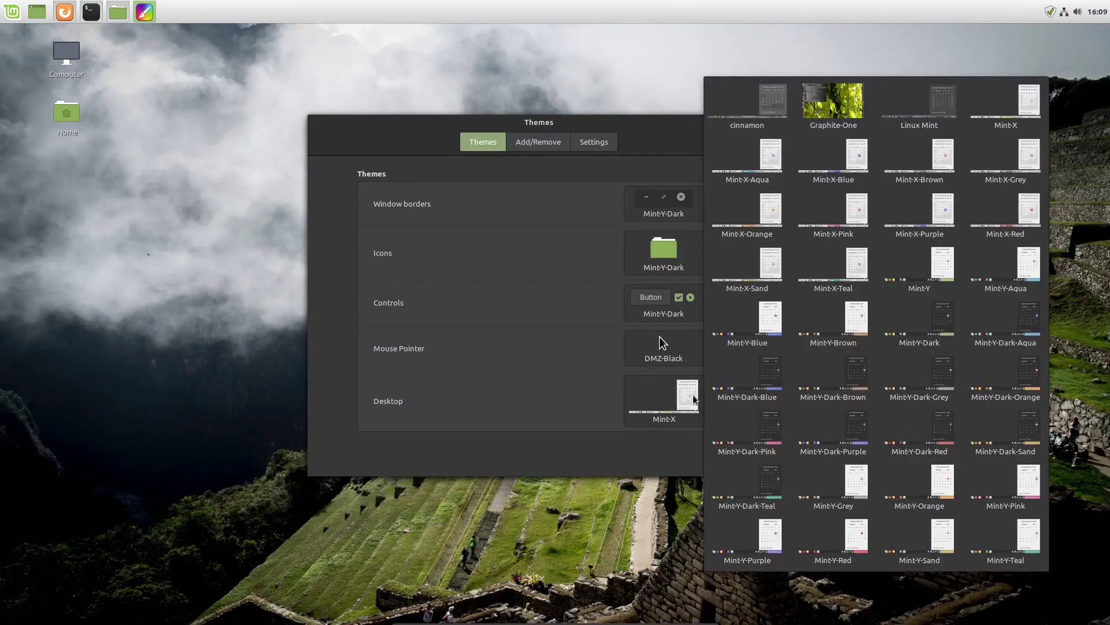
left_click(837, 114)
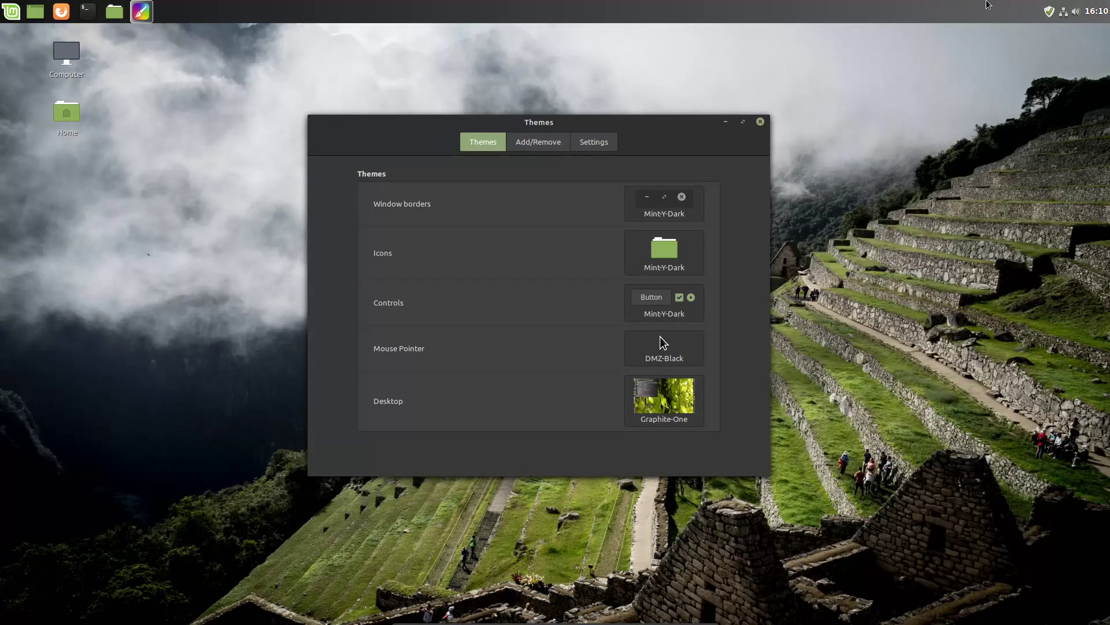
left_click(1095, 14)
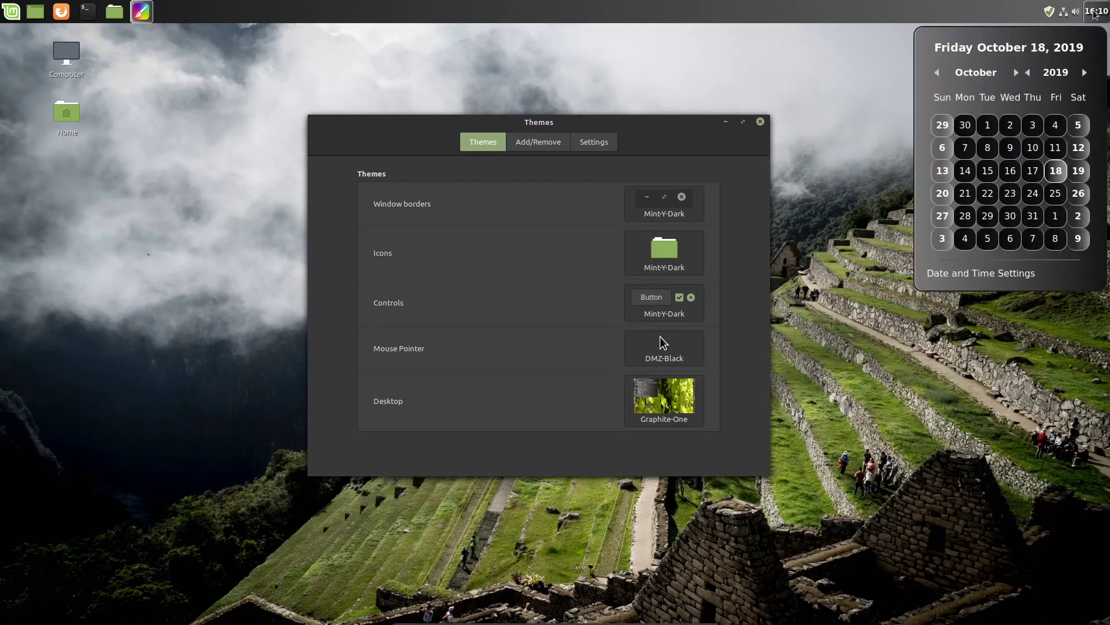
left_click(1095, 14)
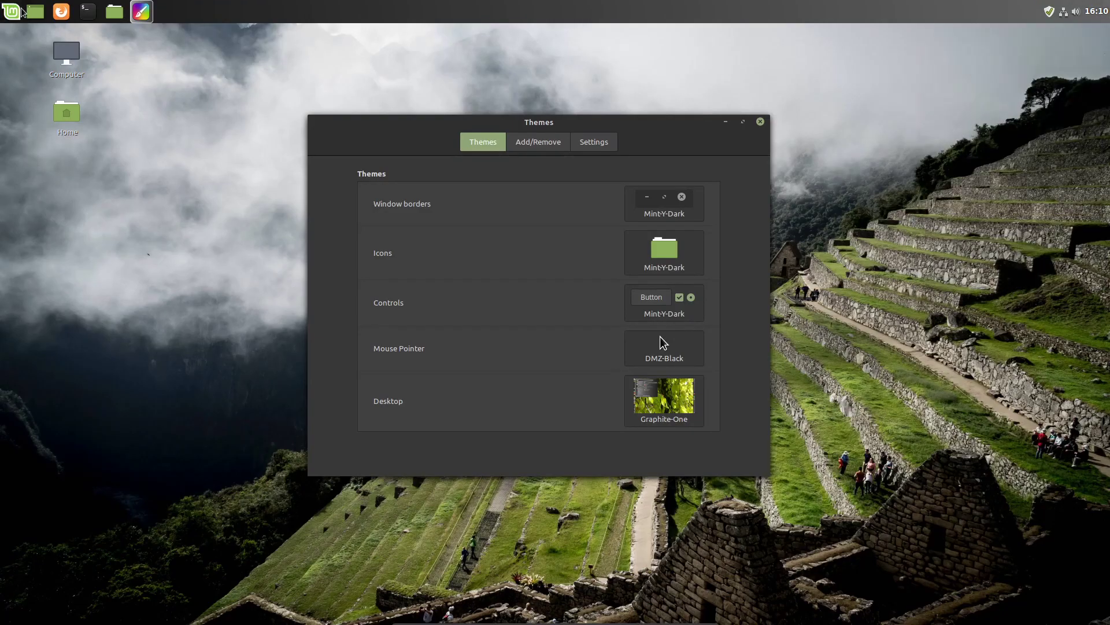
left_click(20, 11)
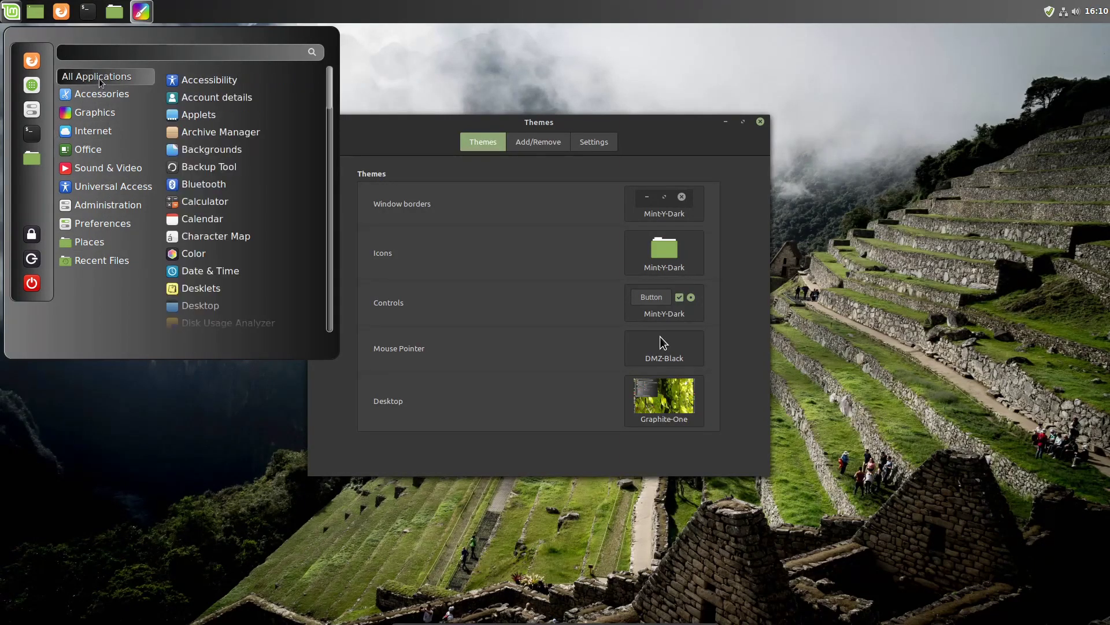
- Leave the application menu and review the installed desktop themes, keeping Graphite-One
left_click(472, 120)
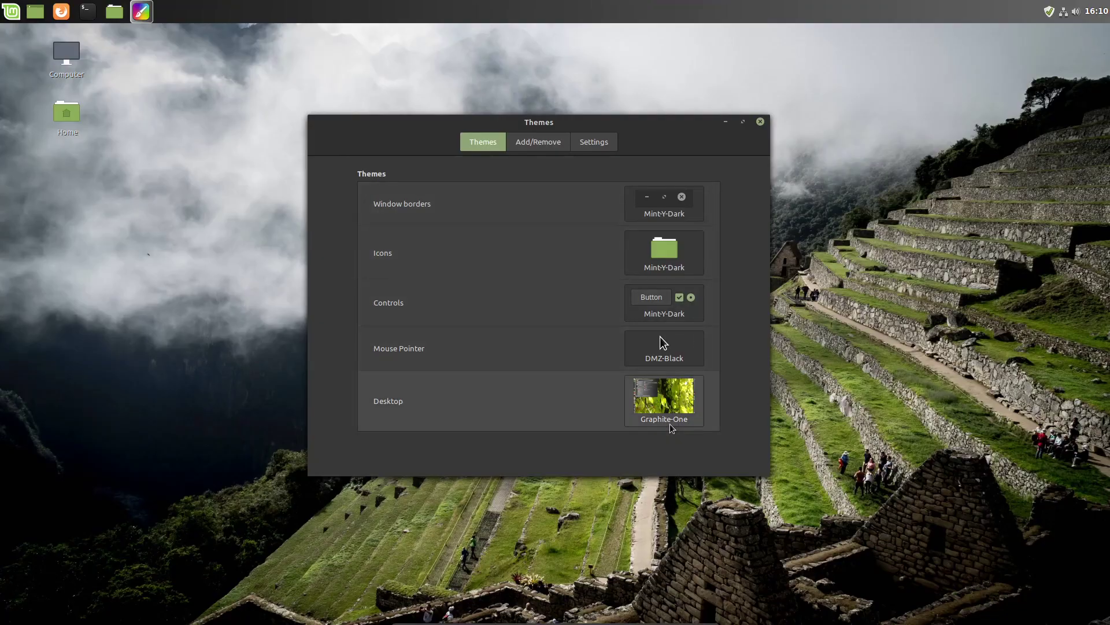
left_click(677, 399)
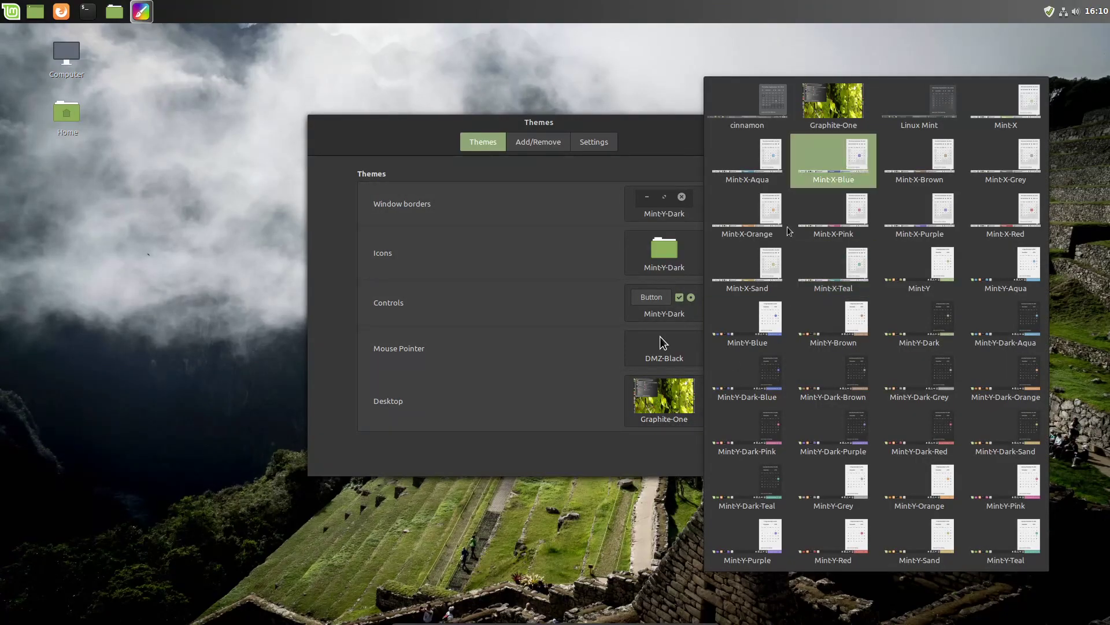
left_click(661, 387)
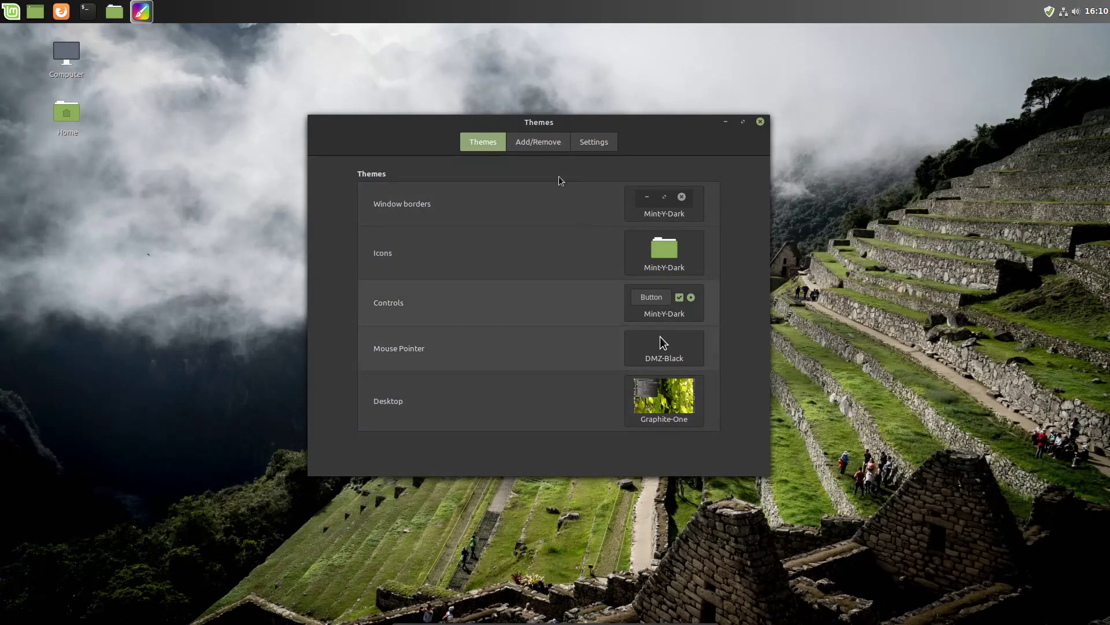
- Find the Spider-Void theme among the downloadable themes and install it
left_click(554, 144)
scroll(510, 318, "down", 5)
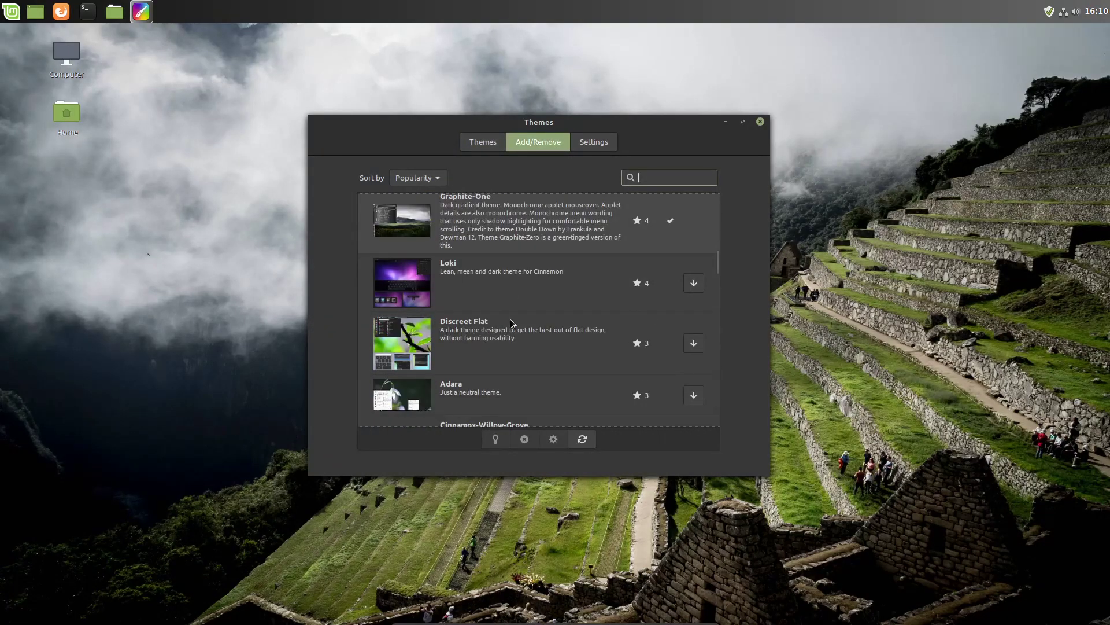
scroll(510, 321, "down", 4)
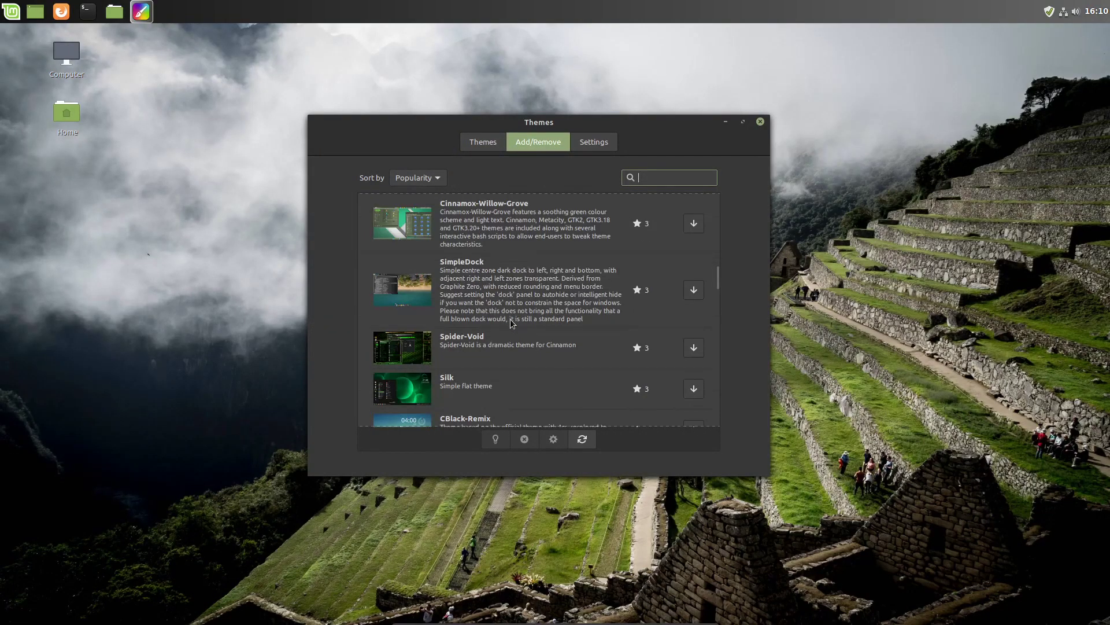
scroll(509, 324, "down", 1)
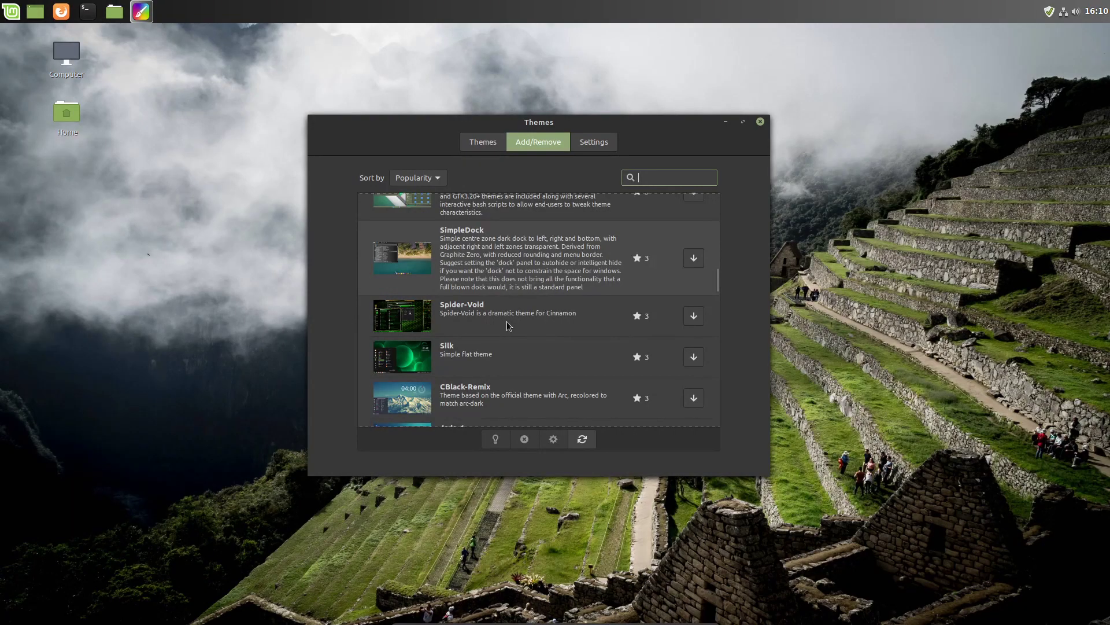
left_click(695, 317)
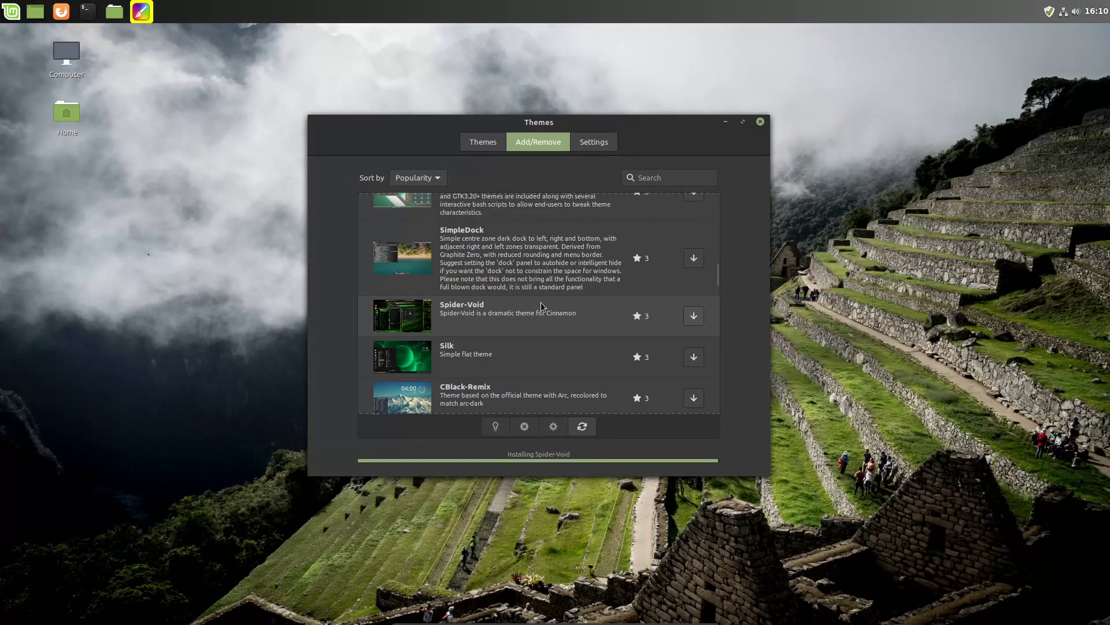
- Browse further down the downloadable themes and install Ubuntu-touch
scroll(542, 307, "down", 1)
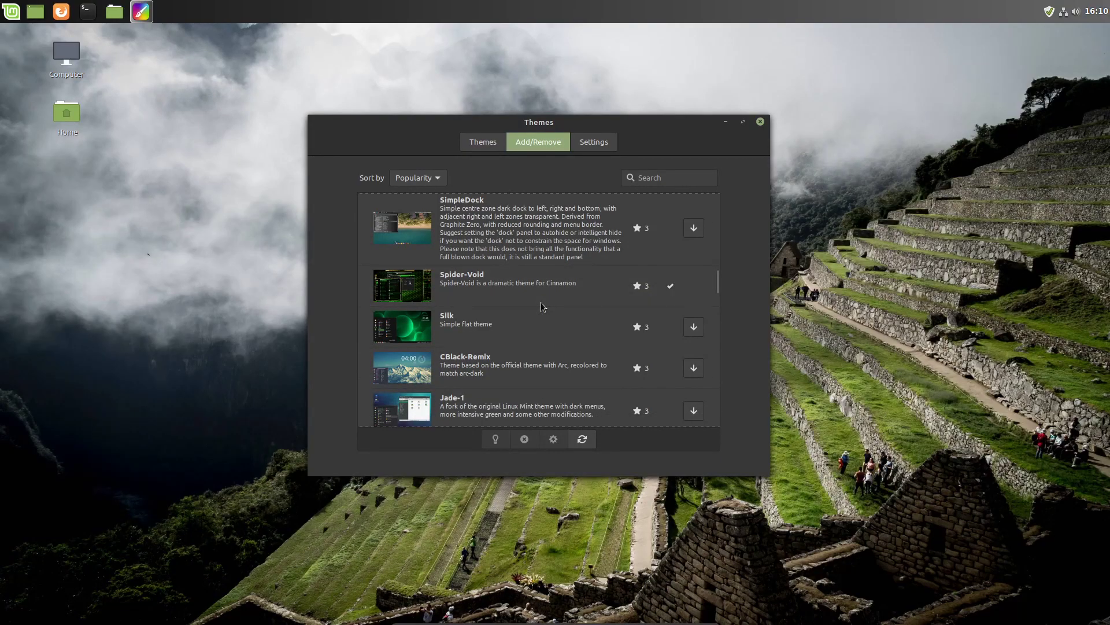
scroll(542, 306, "down", 2)
scroll(542, 307, "down", 4)
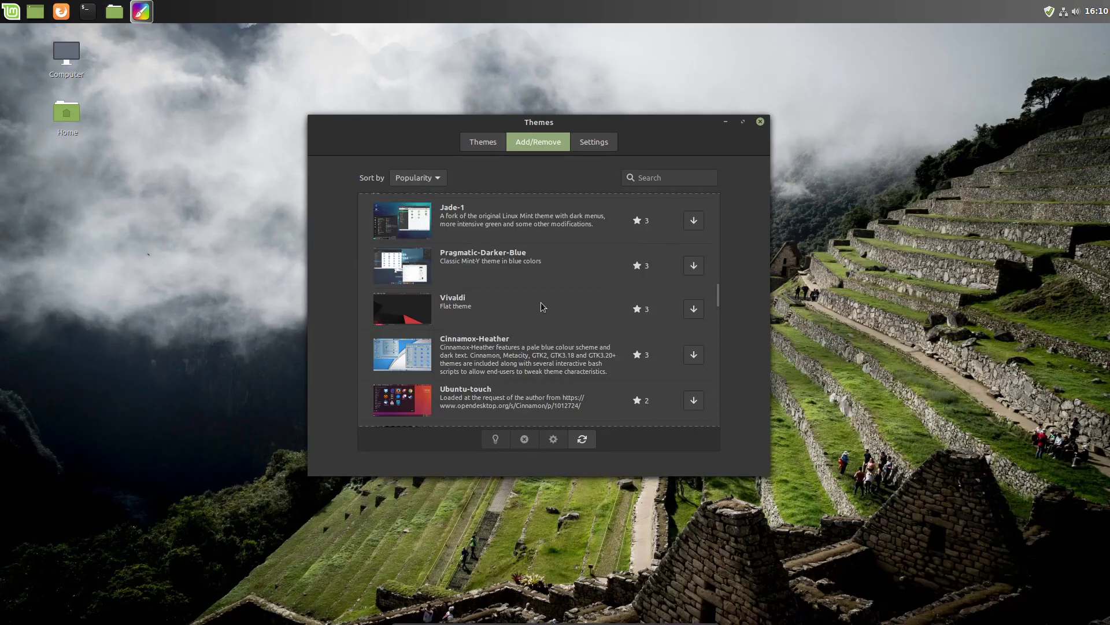
scroll(541, 305, "down", 2)
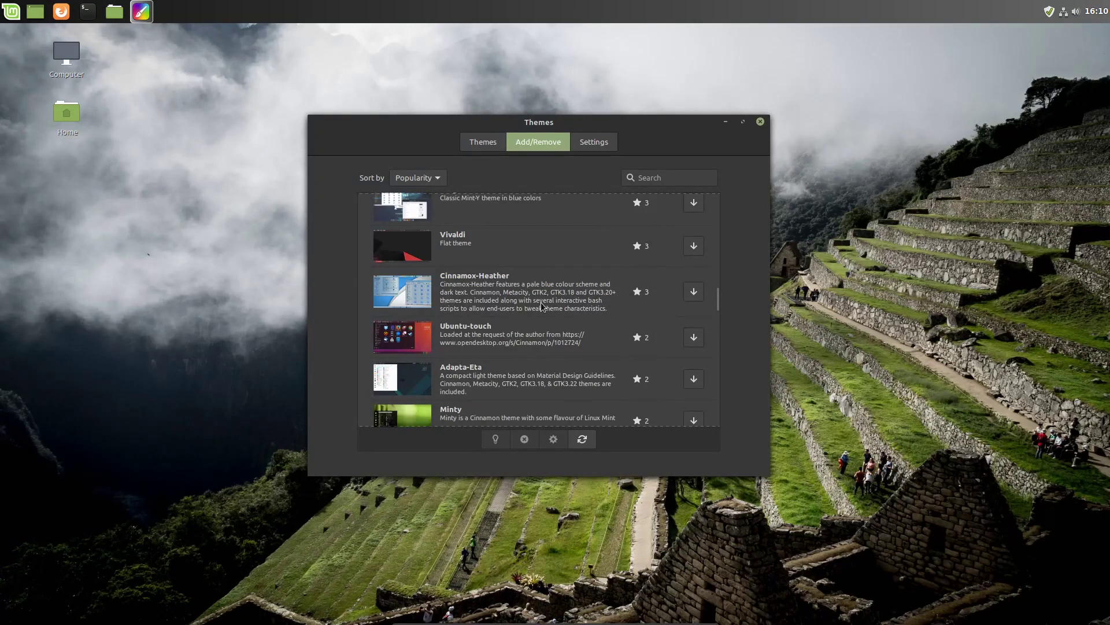
scroll(541, 303, "down", 1)
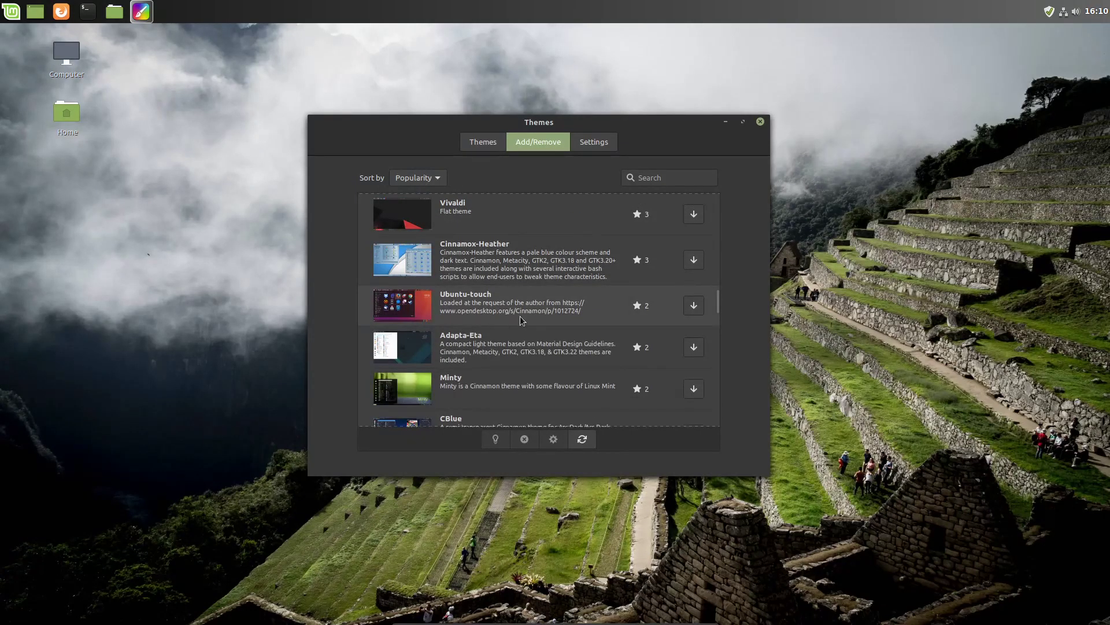
left_click(694, 306)
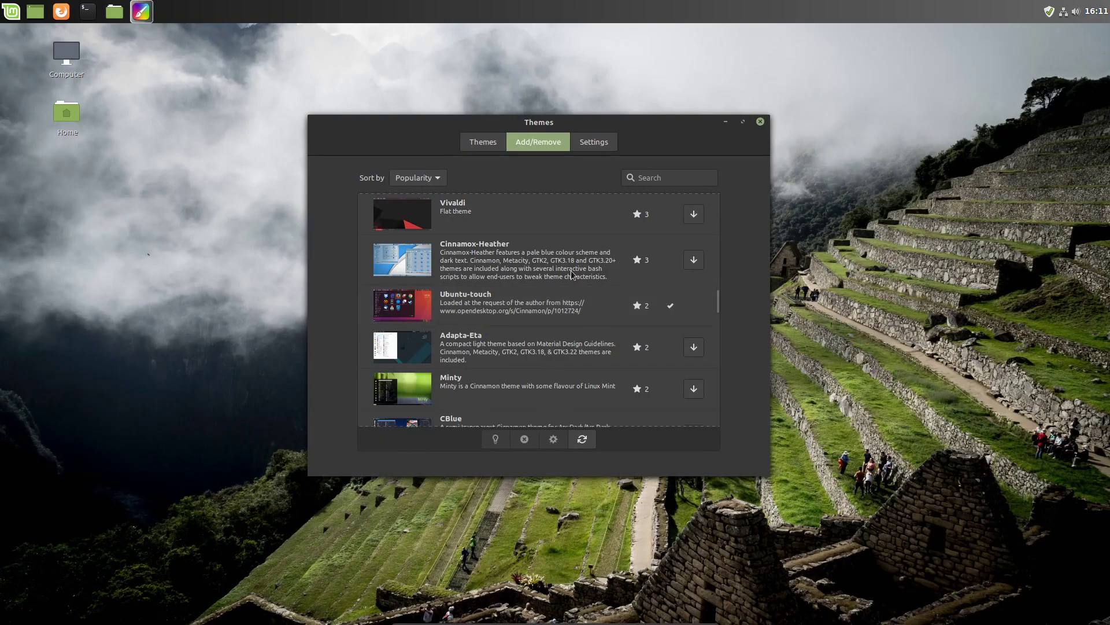
- Set the desktop theme to the installed Ubuntu-touch theme
left_click(484, 144)
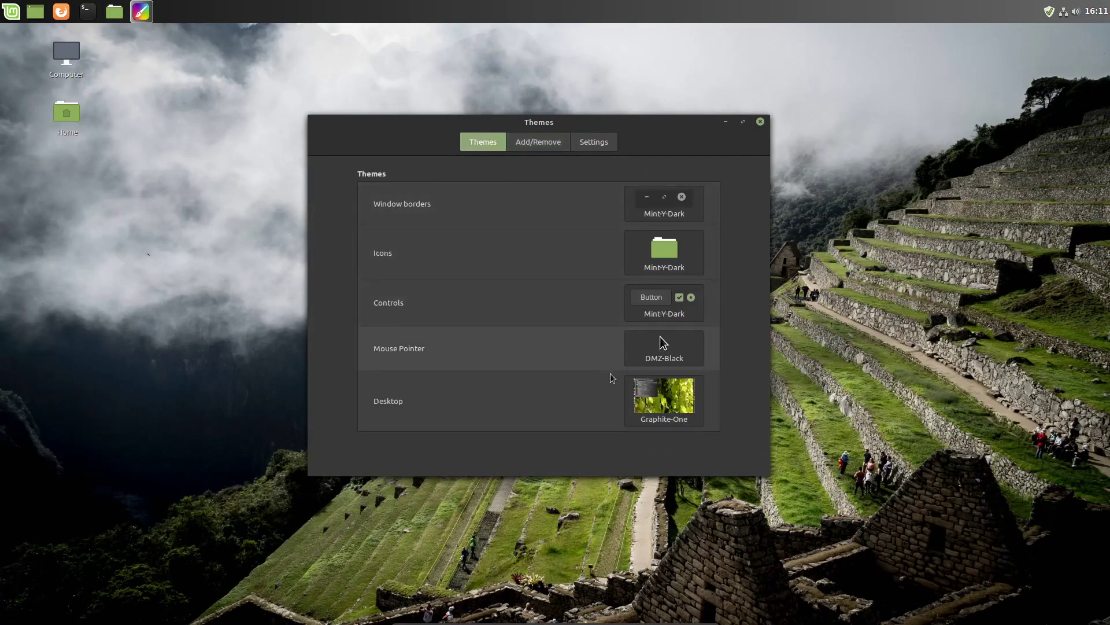
left_click(664, 399)
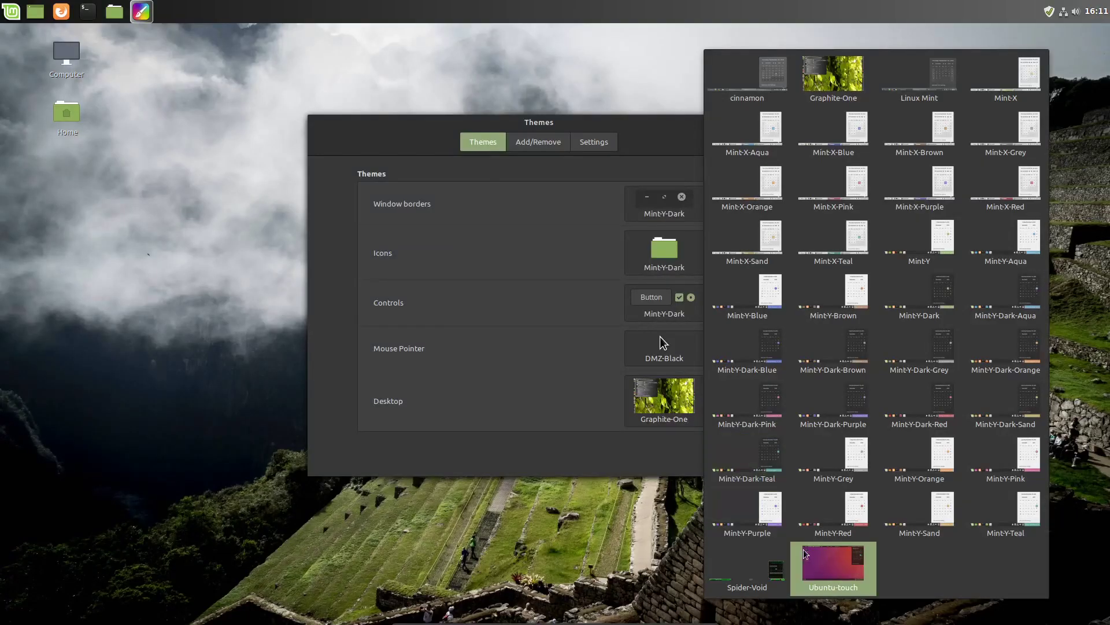
left_click(839, 573)
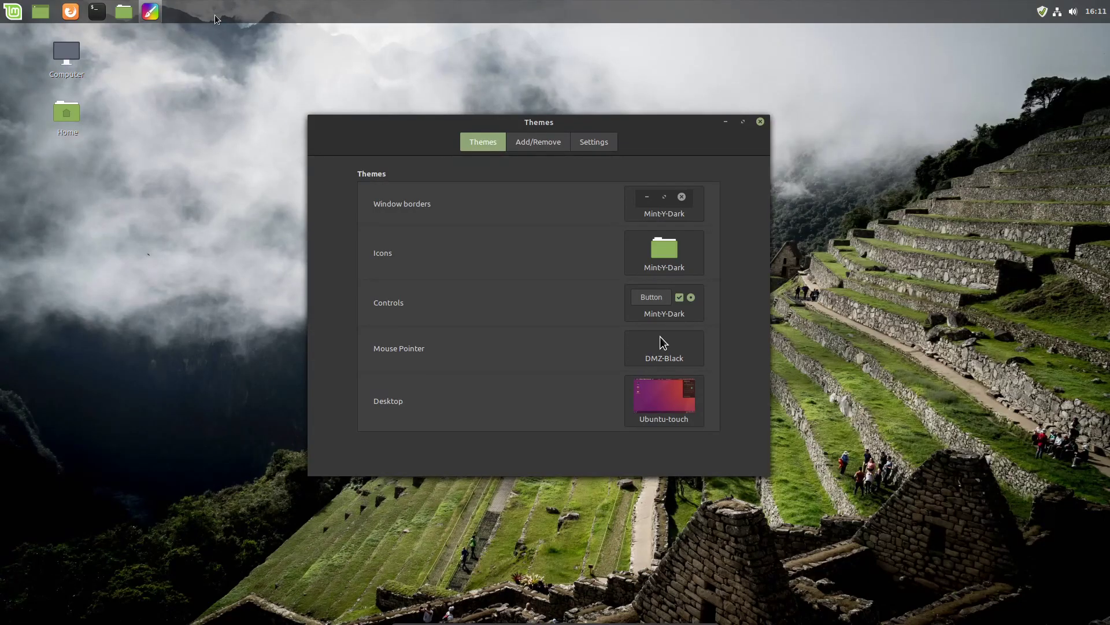
- Check how Ubuntu-touch styles the calendar and application menu, and close the Themes window
left_click(1096, 12)
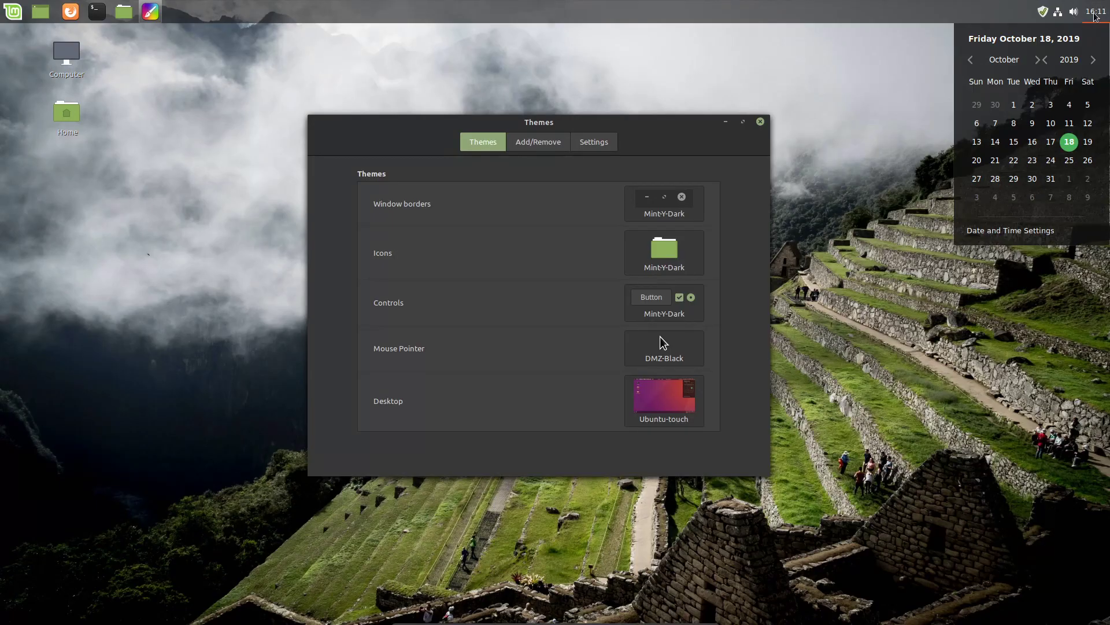
left_click(1094, 14)
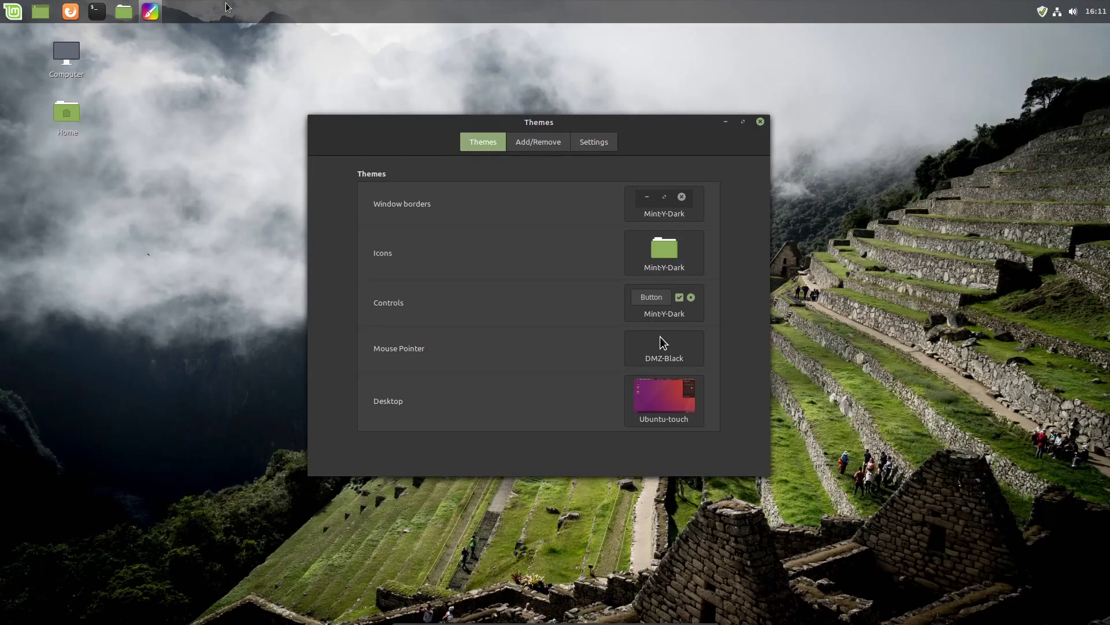
left_click(13, 13)
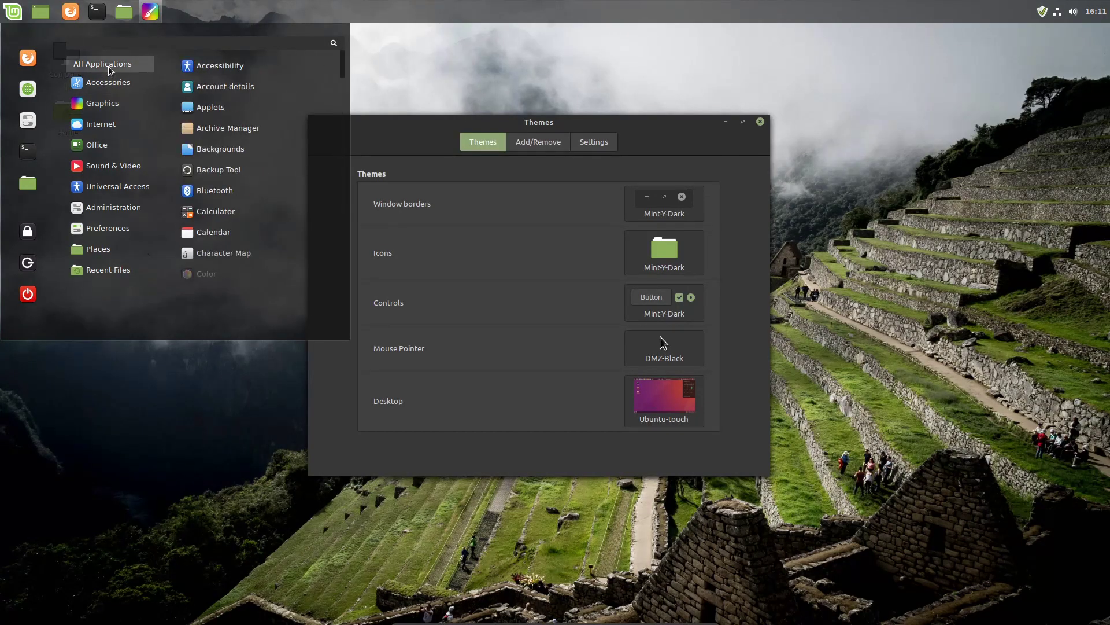
left_click(445, 133)
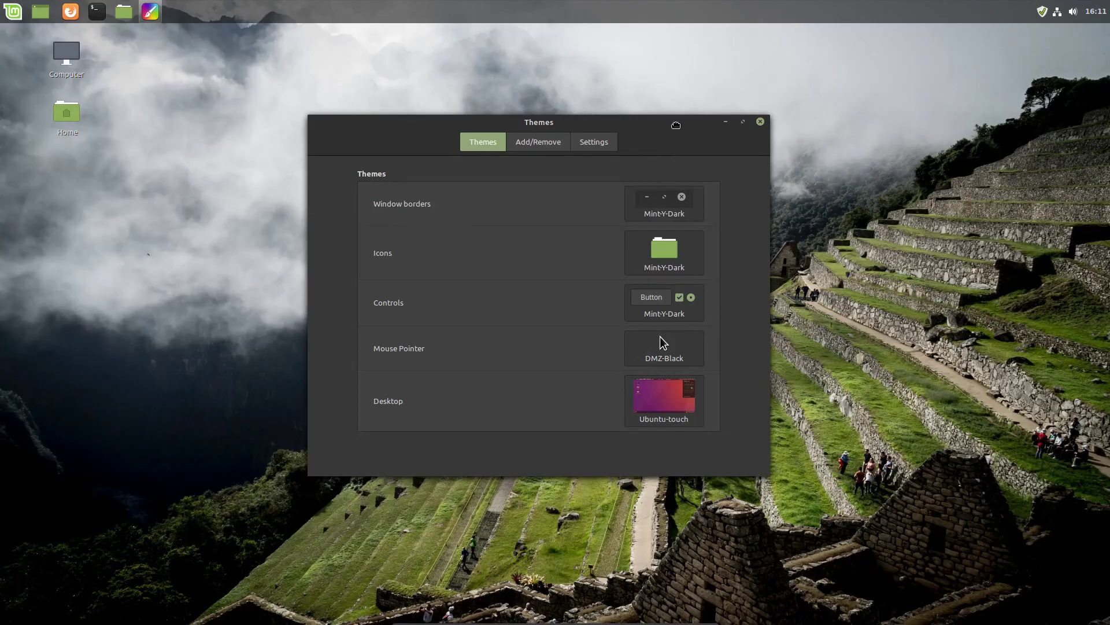
left_click_drag(674, 122, 695, 130)
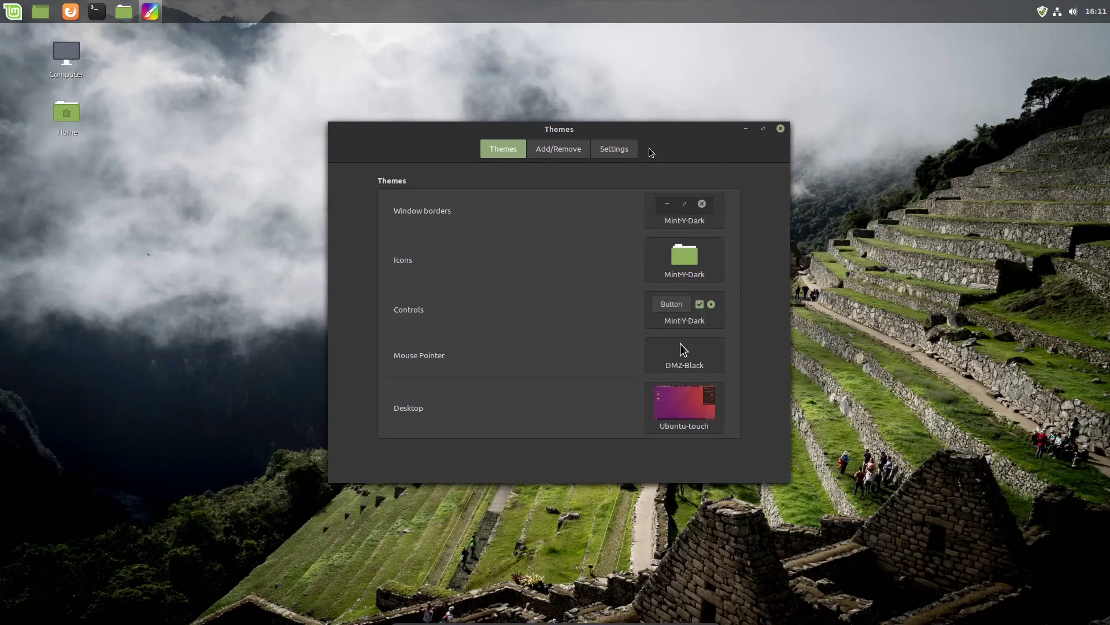
left_click(780, 129)
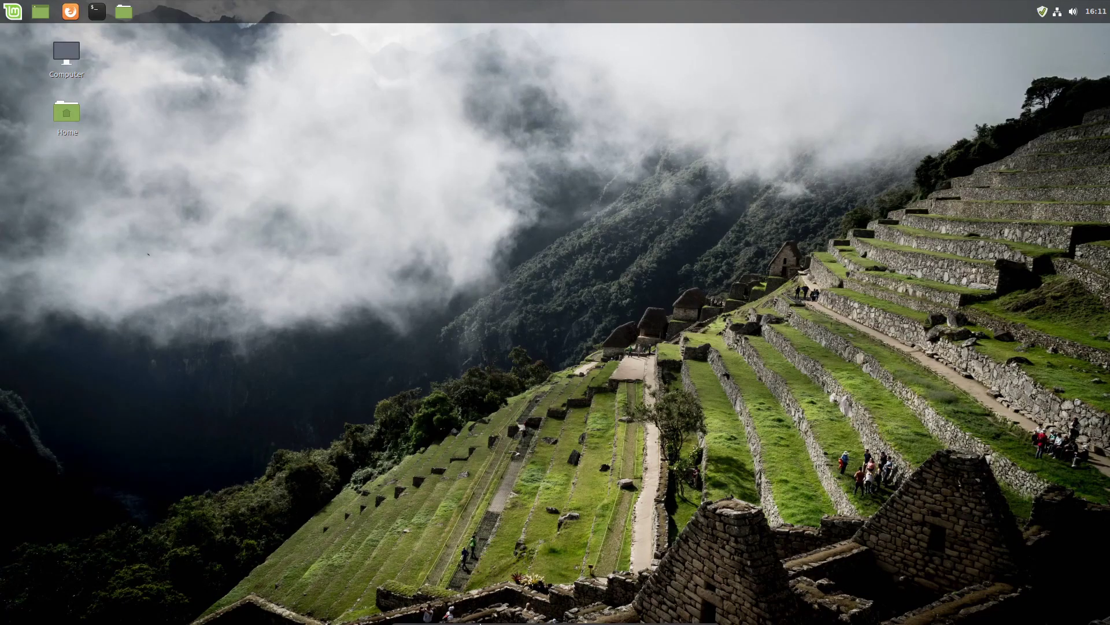
- View the panel's options, open the Themes settings from them, and close that window again
right_click(381, 10)
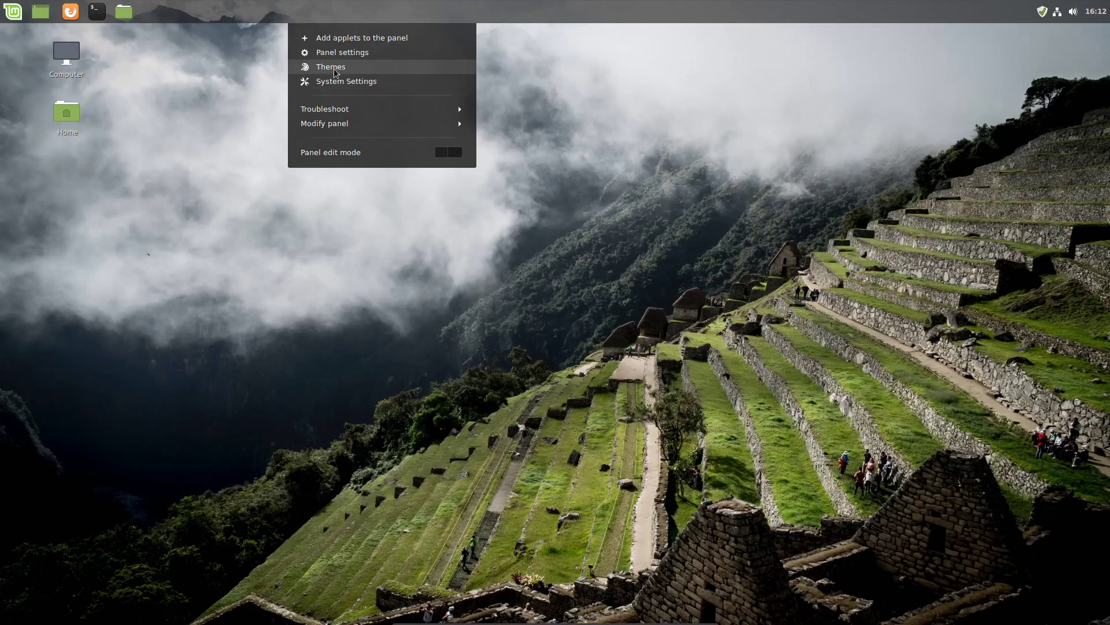
left_click(376, 17)
right_click(400, 17)
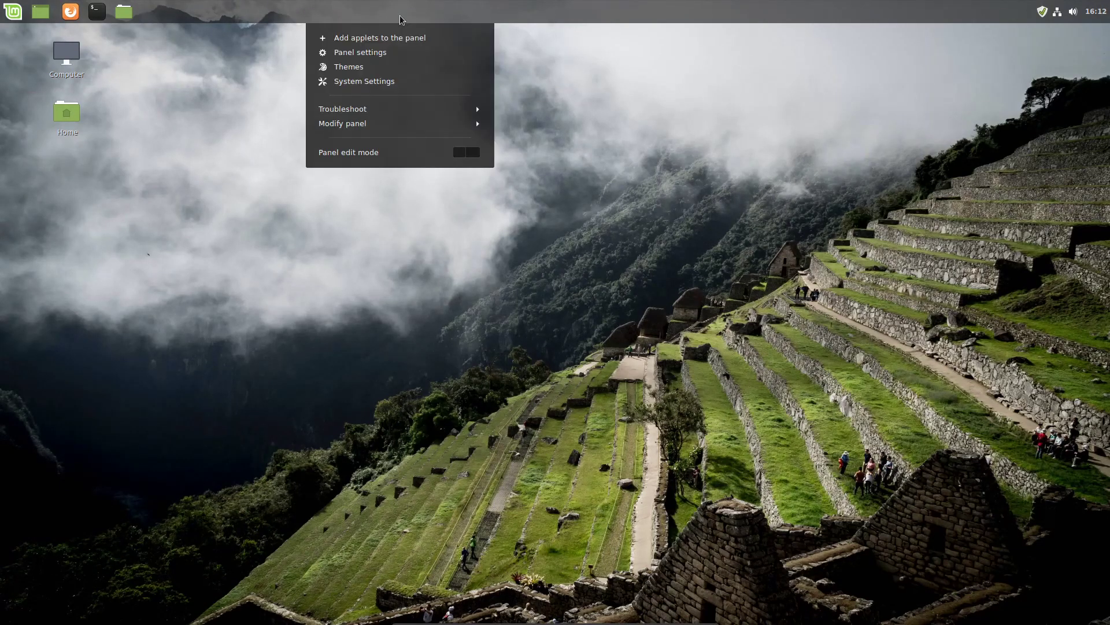
left_click(370, 67)
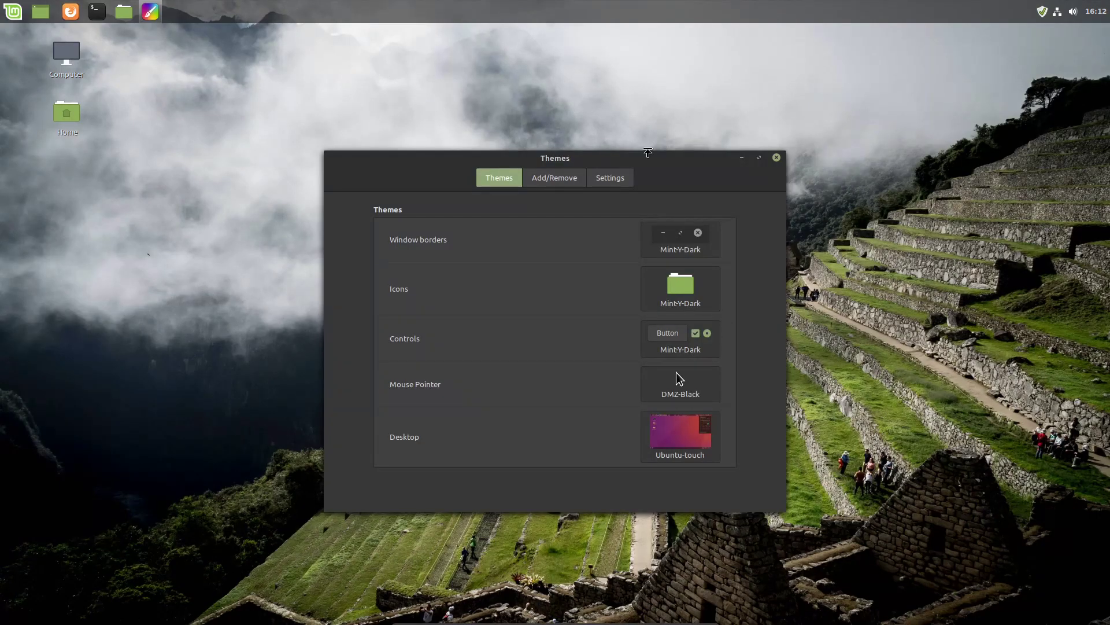
left_click(777, 157)
- Turn on edit mode for the panel
right_click(335, 19)
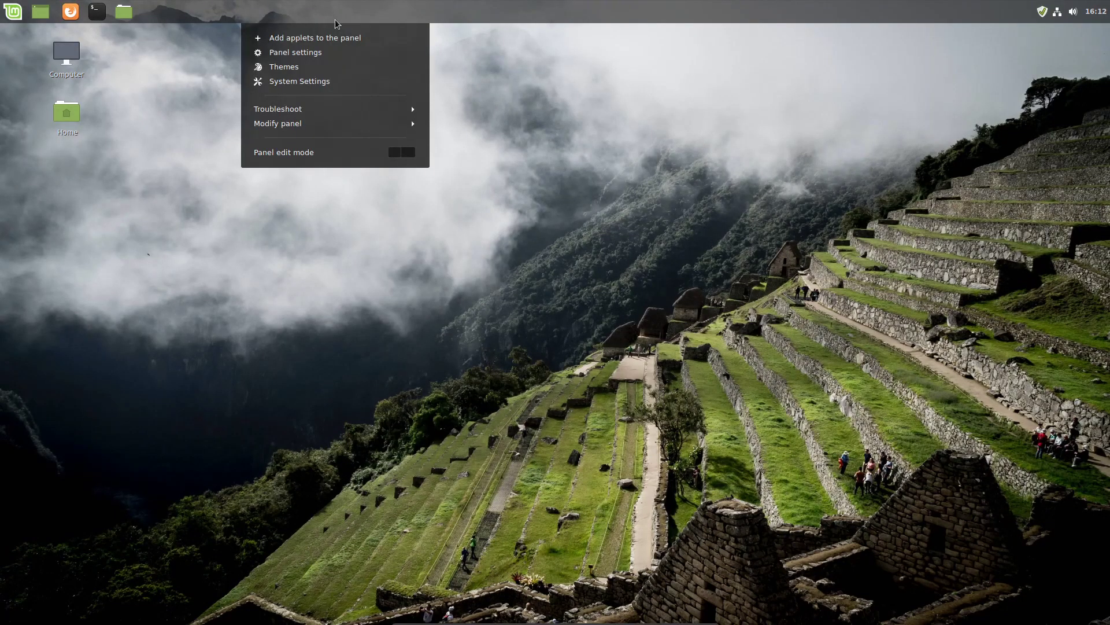
left_click(401, 153)
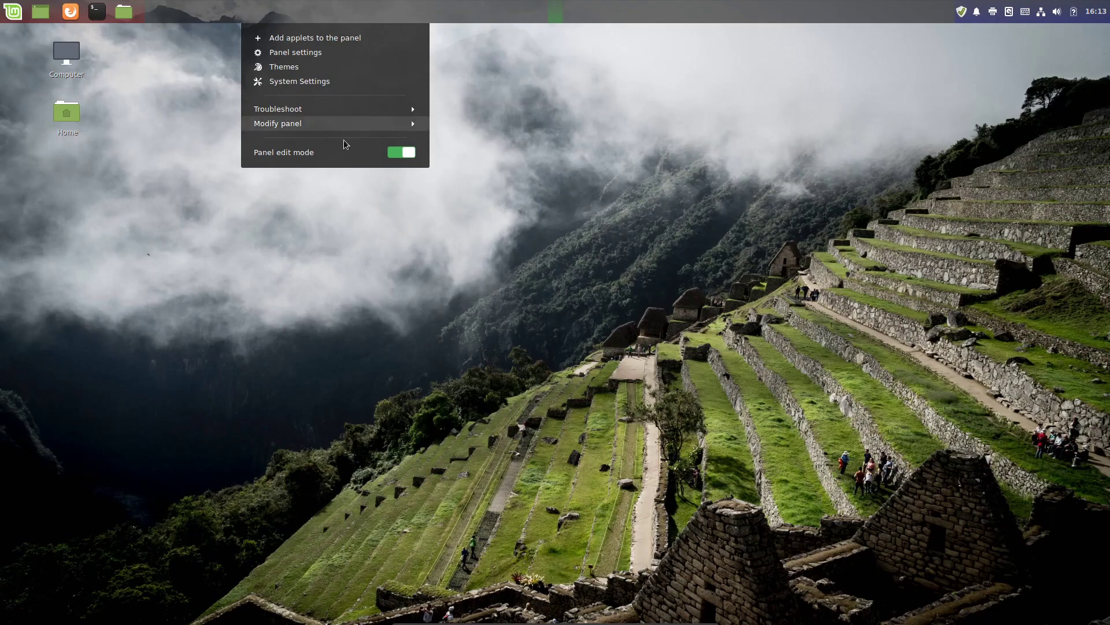
left_click(406, 4)
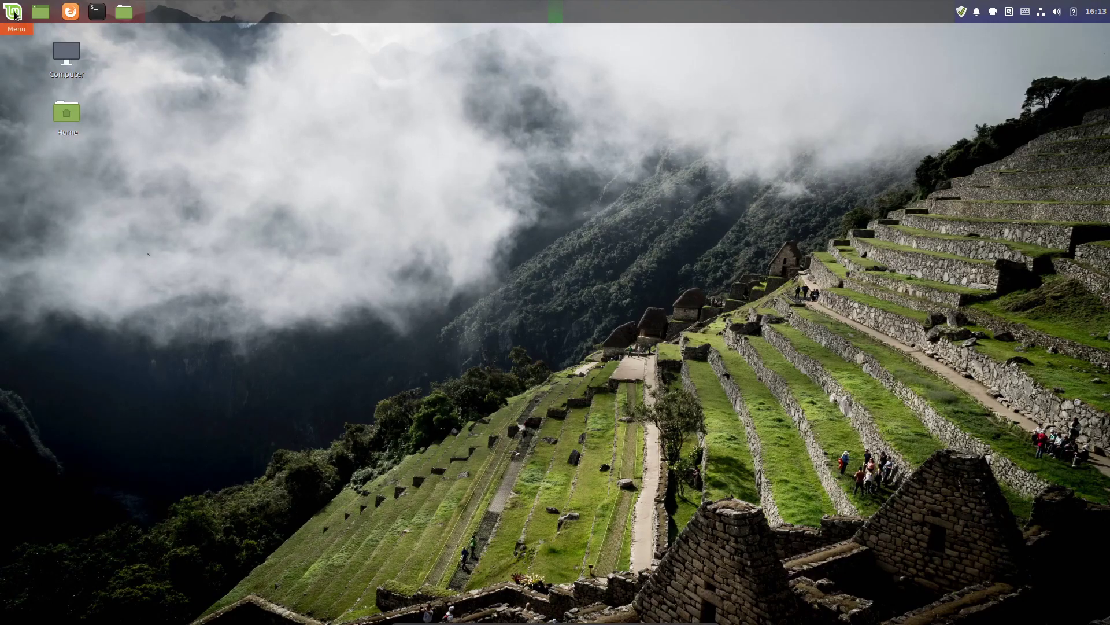
- Move the Menu applet to the centre zone of the panel and look at the application menu opened there
left_click_drag(15, 16, 557, 19)
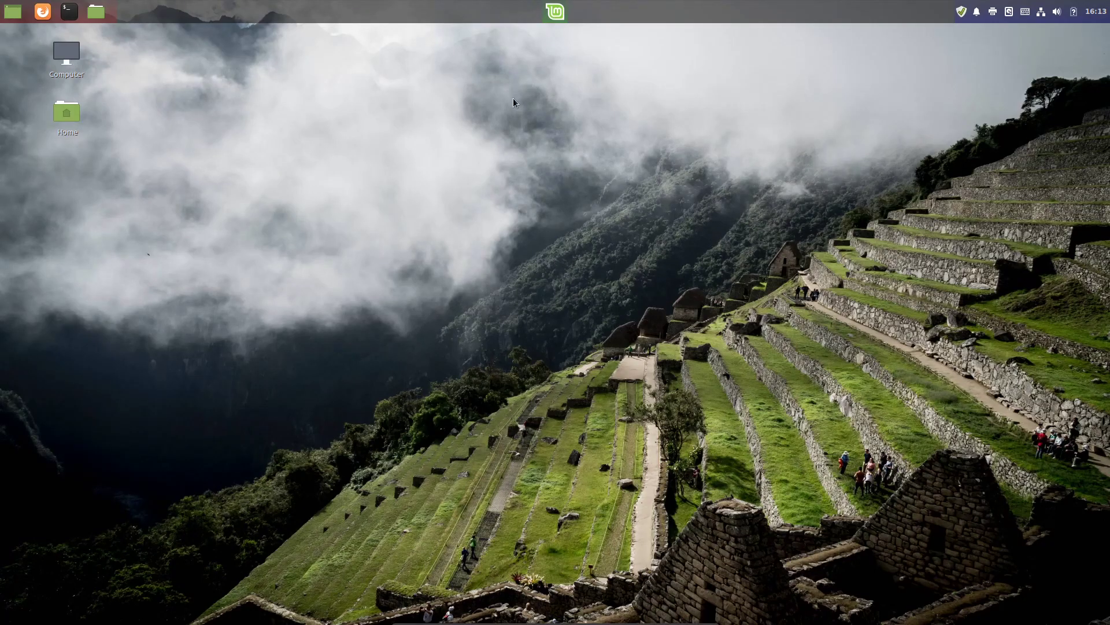
key("super")
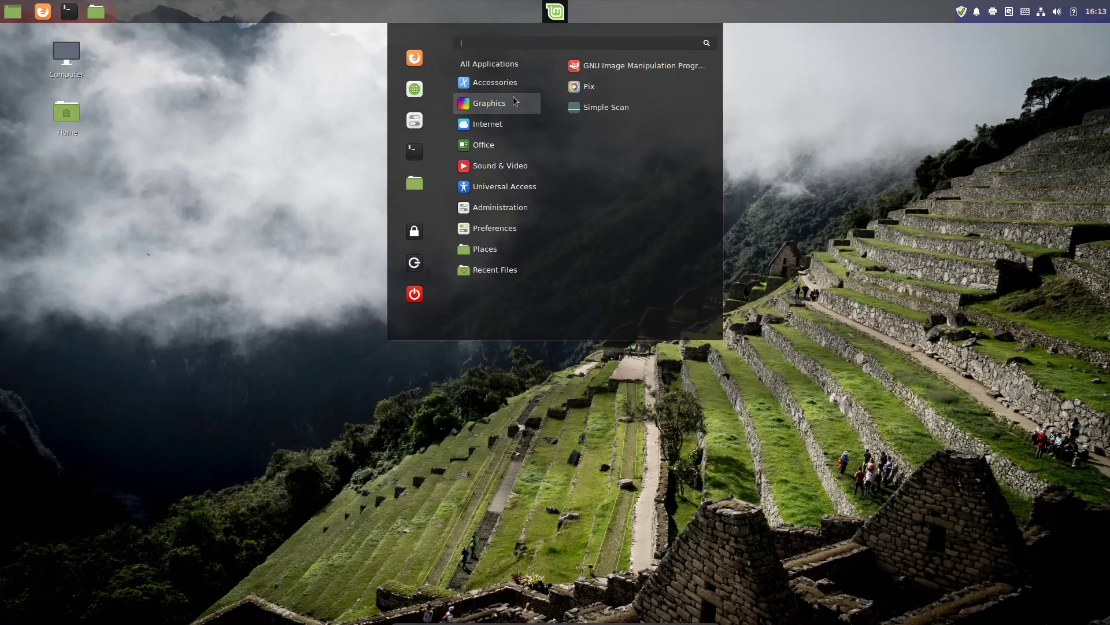
mouse_move(484, 138)
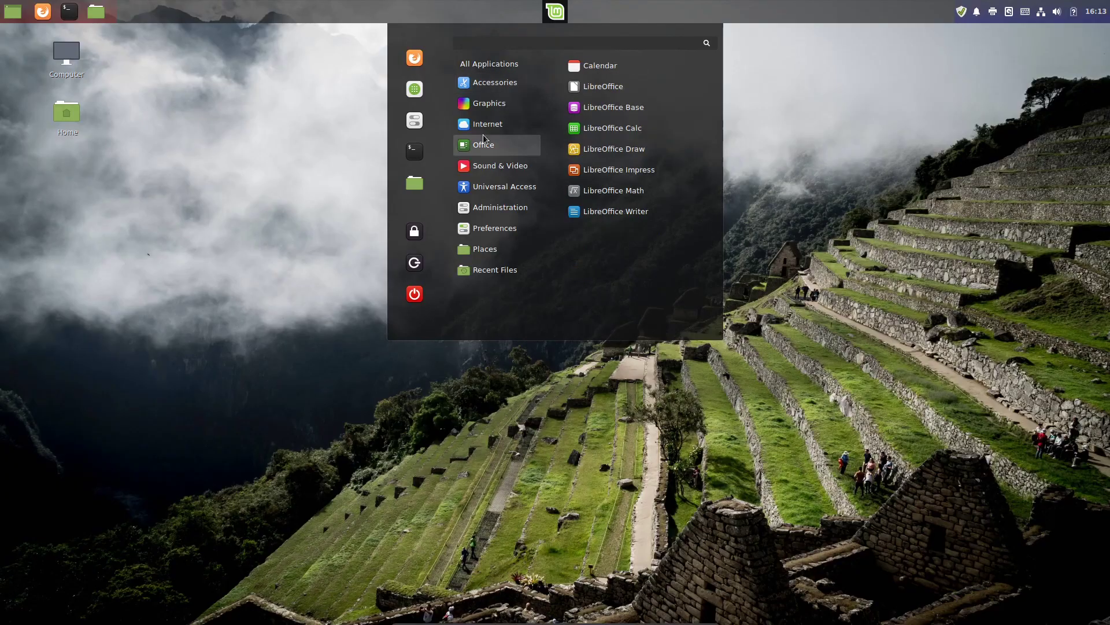
mouse_move(502, 71)
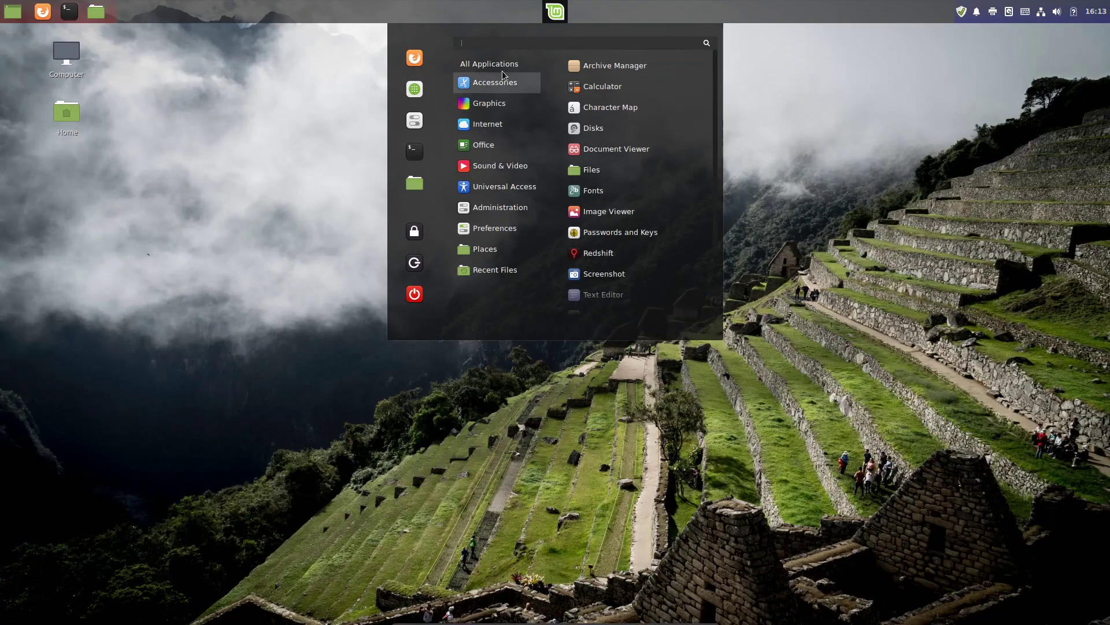
key("Escape")
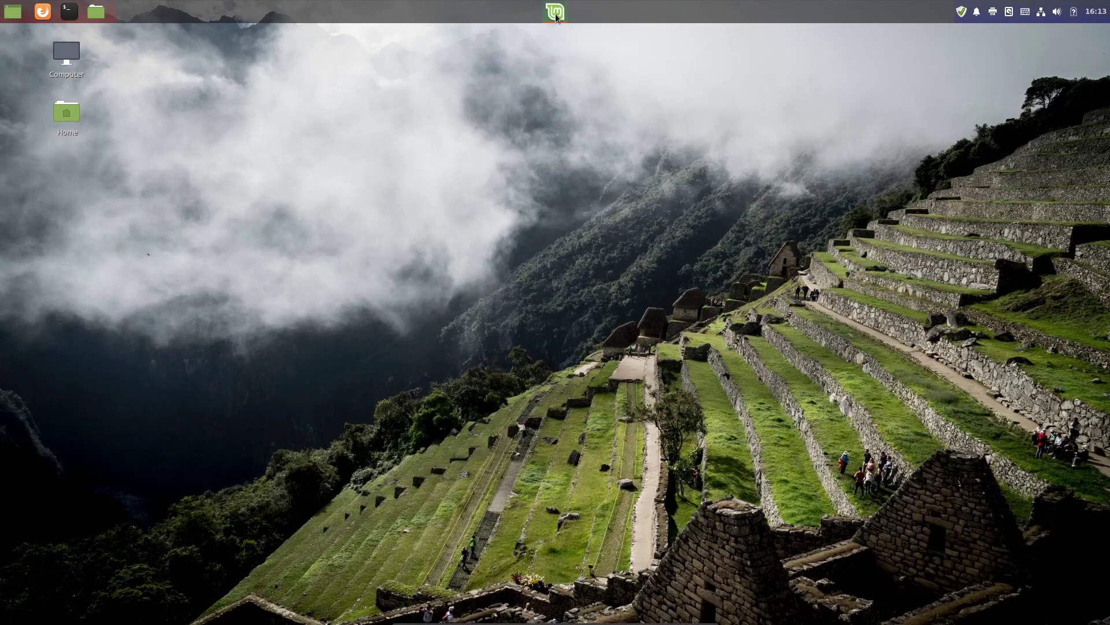
- Move the Menu applet into the panel's right zone, just after the update shield, and check the application menu there
left_click_drag(556, 17, 973, 15)
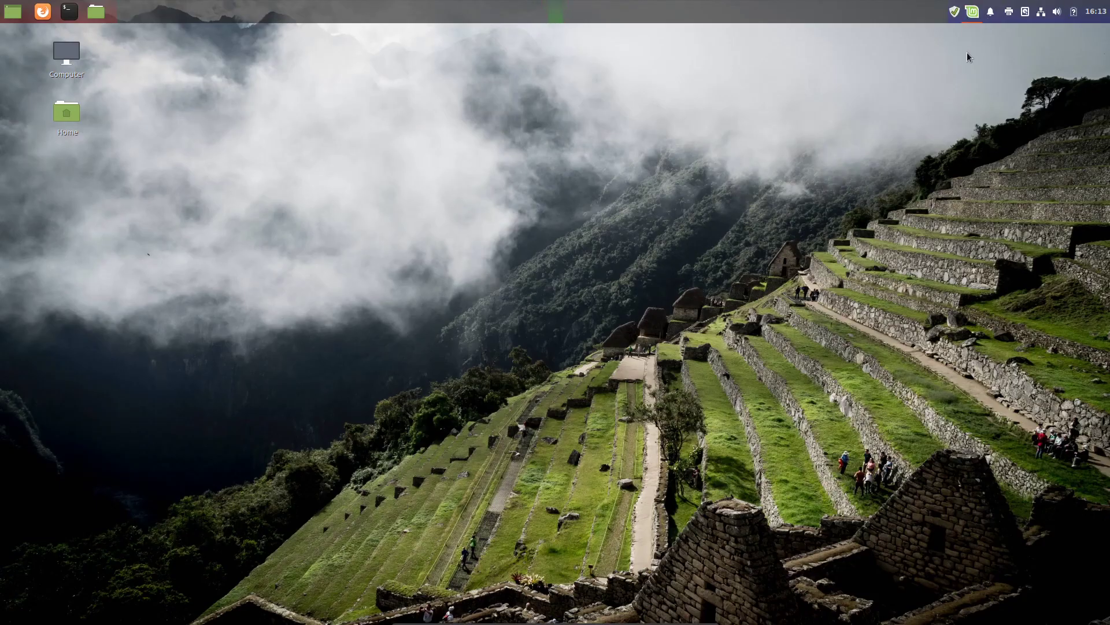
left_click(975, 13)
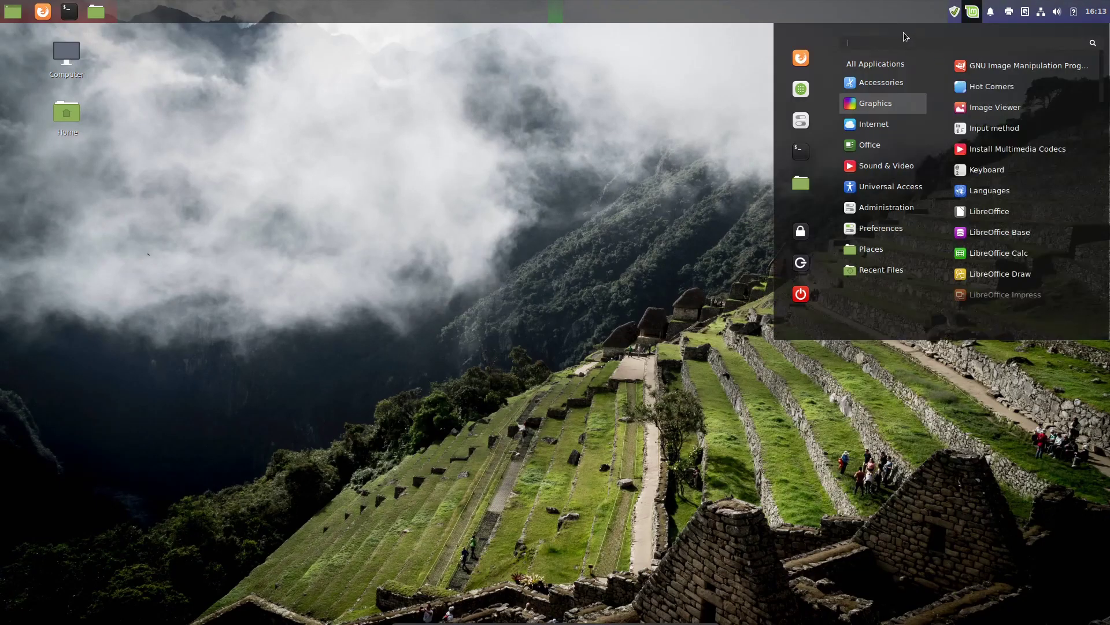
key("Escape")
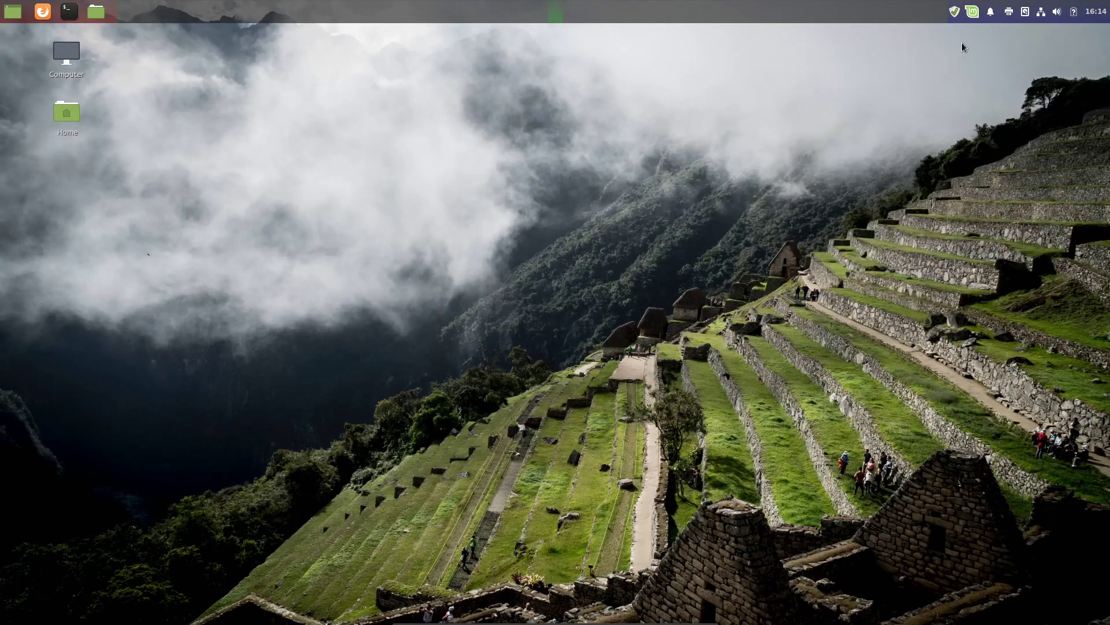
- Move the Menu applet back to the very start of the panel's left zone and turn off panel edit mode
left_click_drag(975, 12, 10, 16)
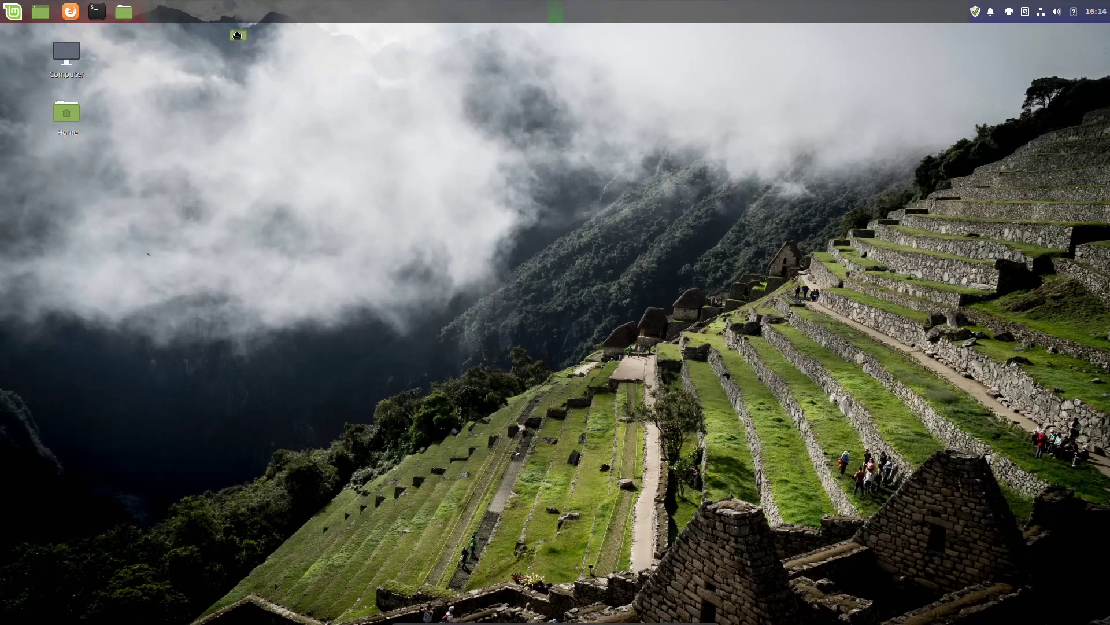
left_click_drag(575, 15, 50, 15)
right_click(424, 12)
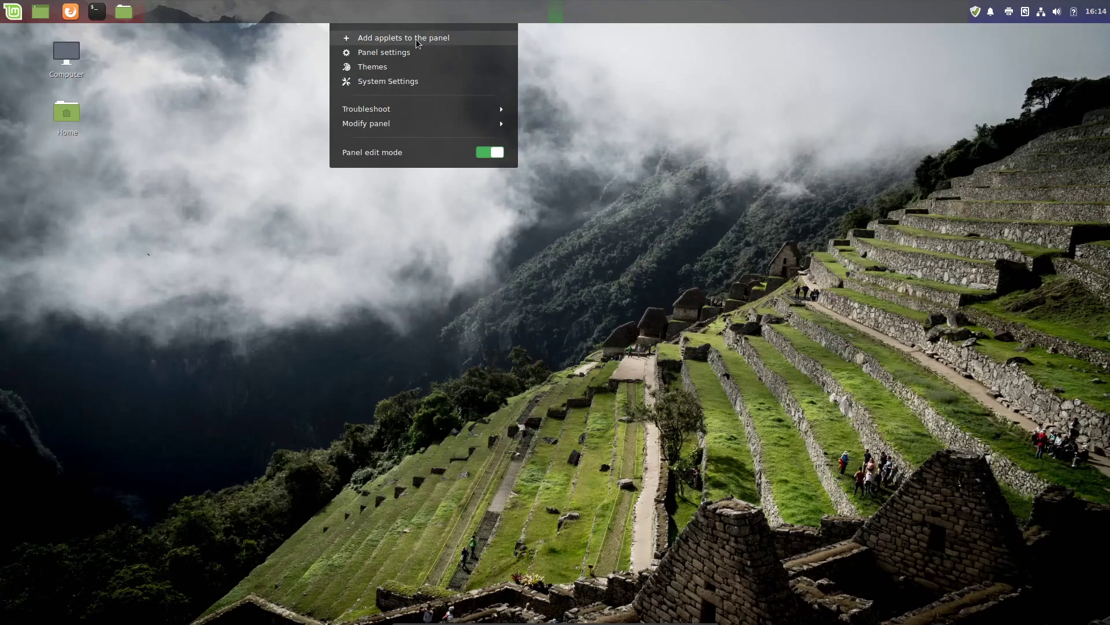
left_click(489, 153)
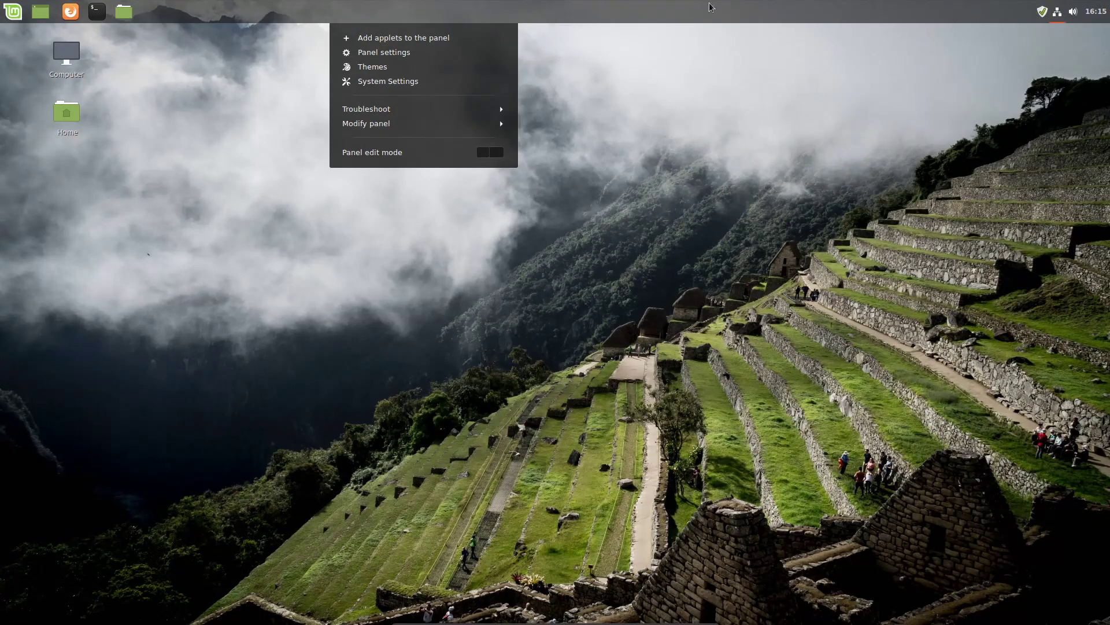
left_click(320, 56)
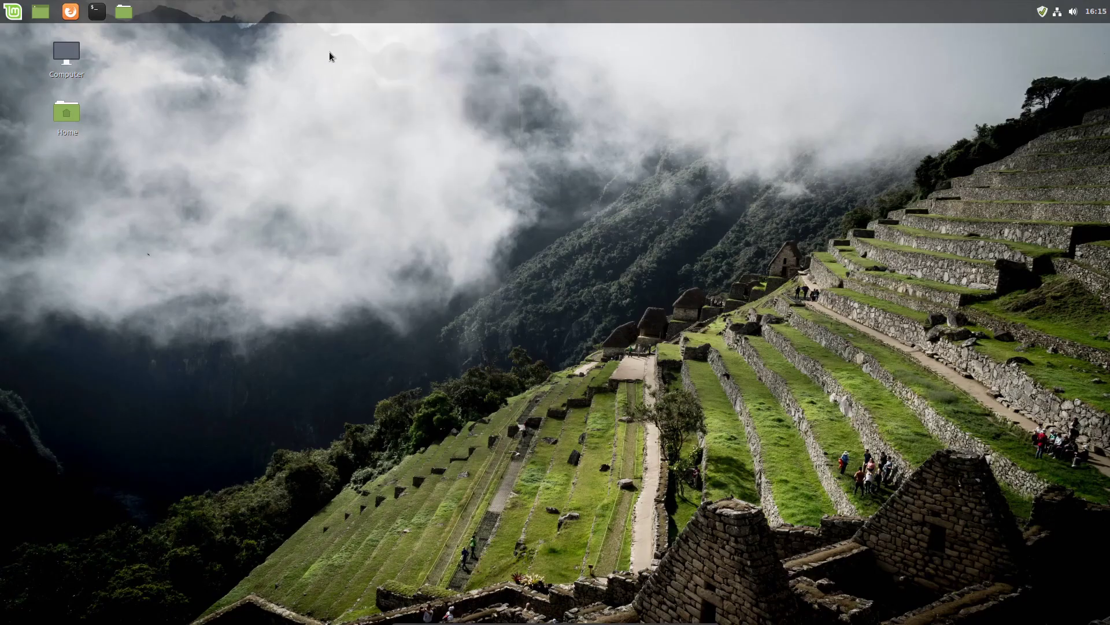
- Open the Applets settings from the panel's options and add the Workspace switcher applet to the panel
right_click(409, 12)
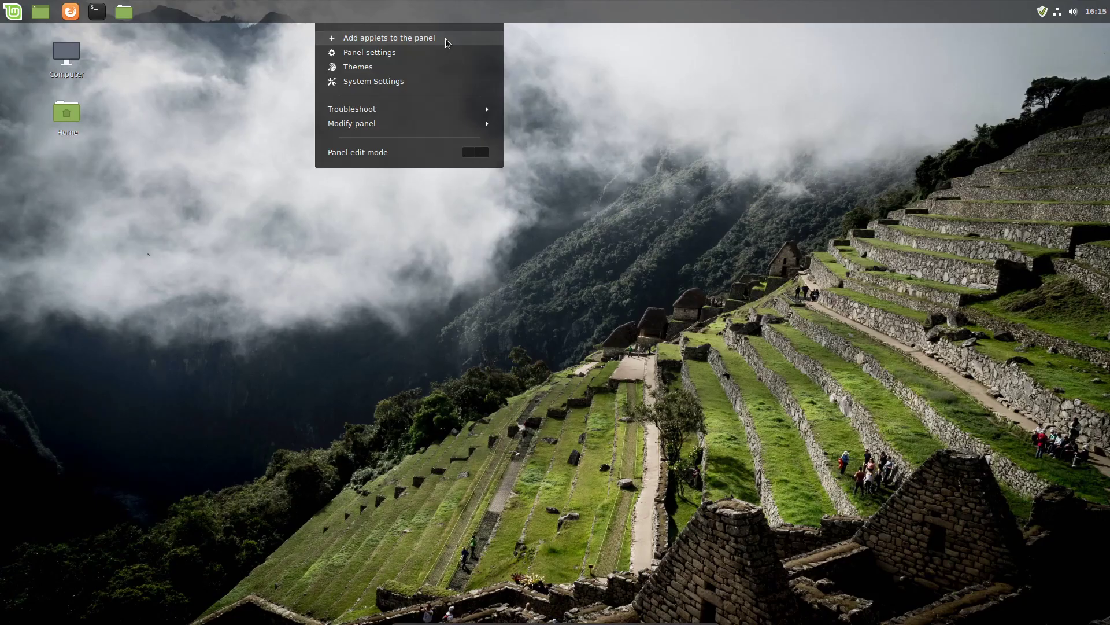
left_click(446, 38)
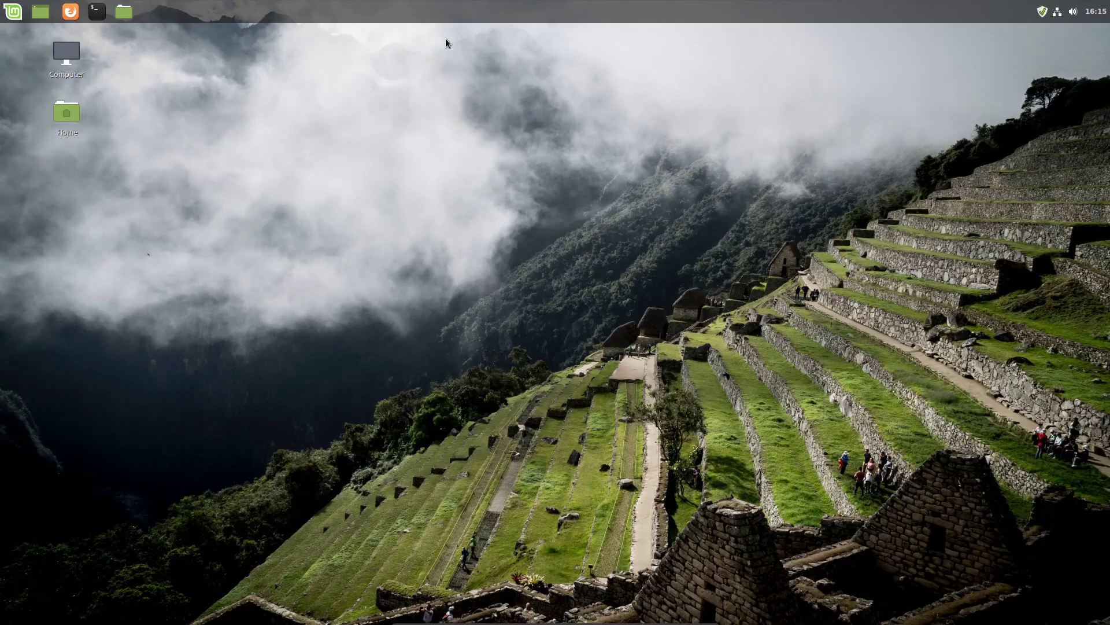
left_click_drag(501, 123, 501, 110)
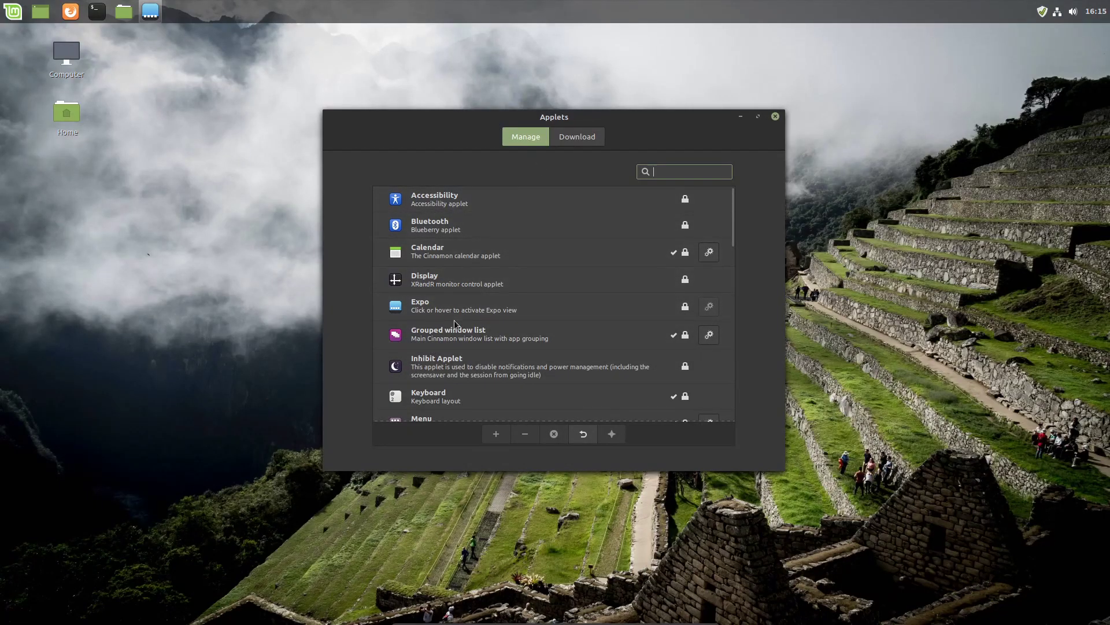
scroll(453, 321, "down", 3)
scroll(455, 323, "down", 1)
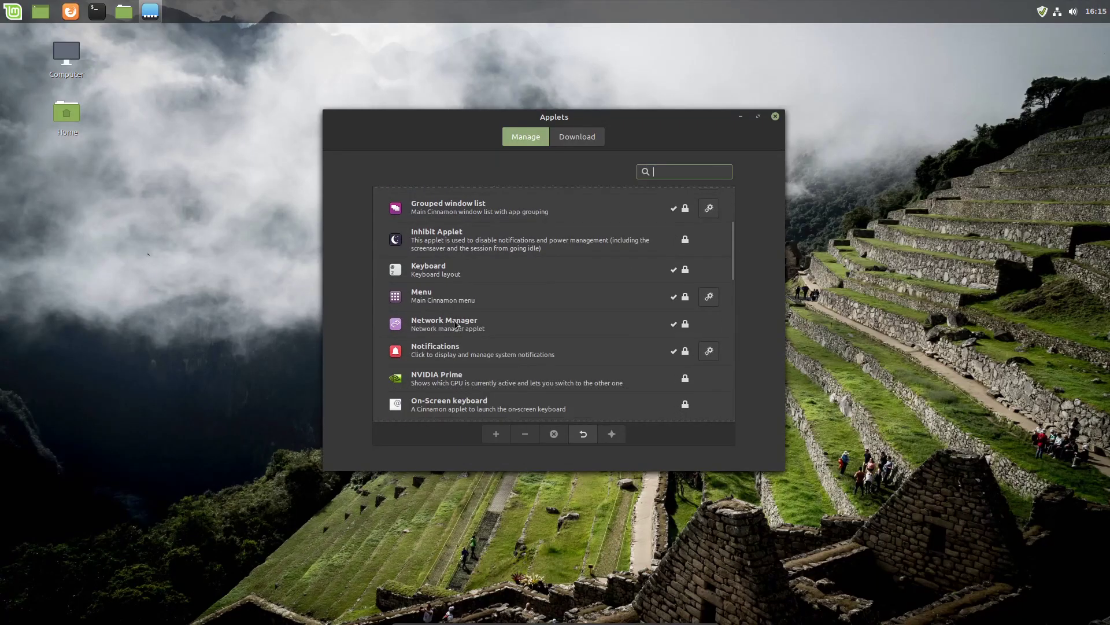
scroll(454, 324, "down", 2)
scroll(454, 325, "down", 2)
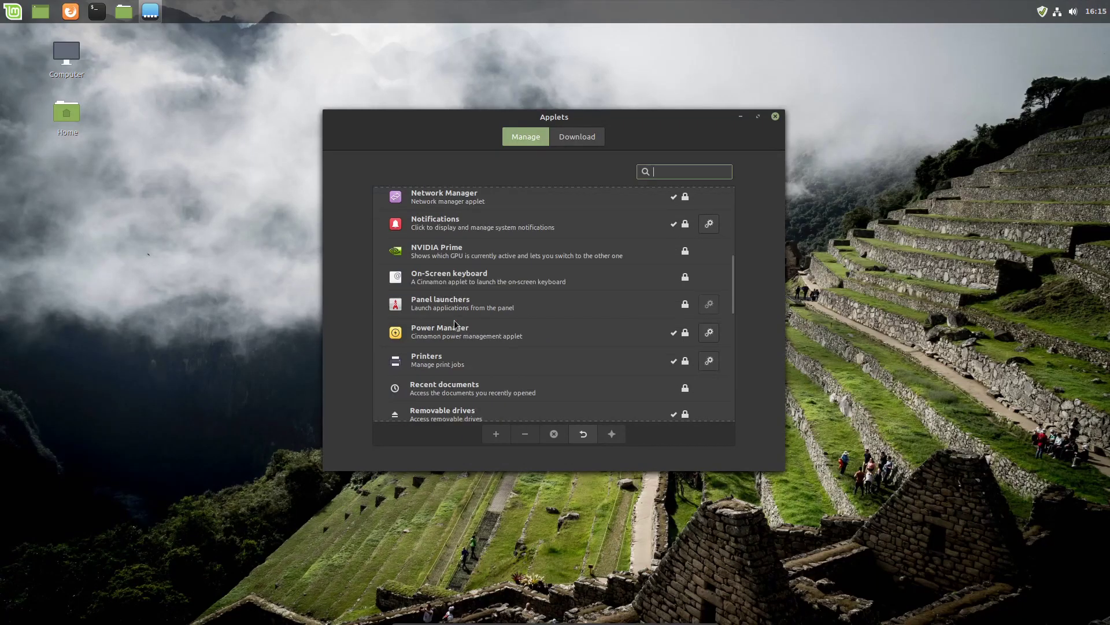
scroll(455, 324, "down", 10)
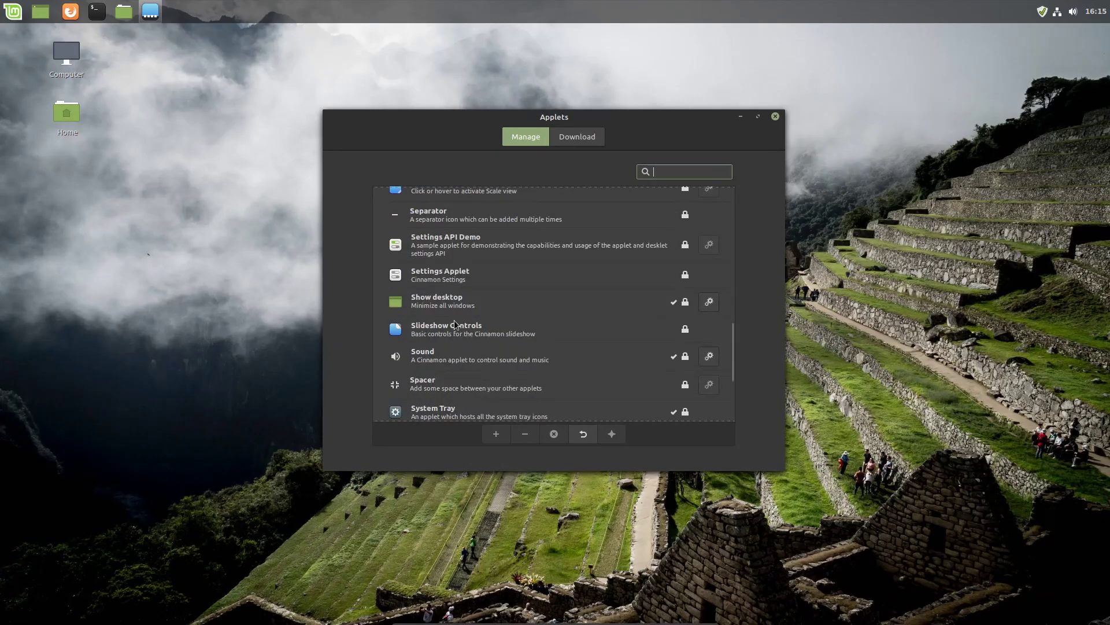
scroll(454, 324, "down", 3)
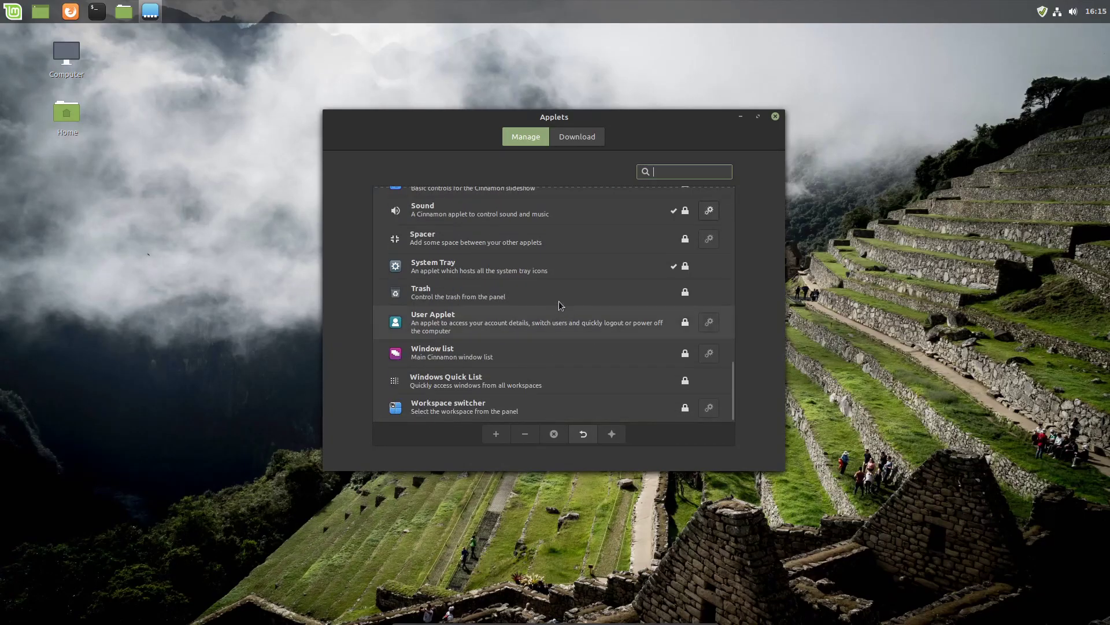
left_click(535, 409)
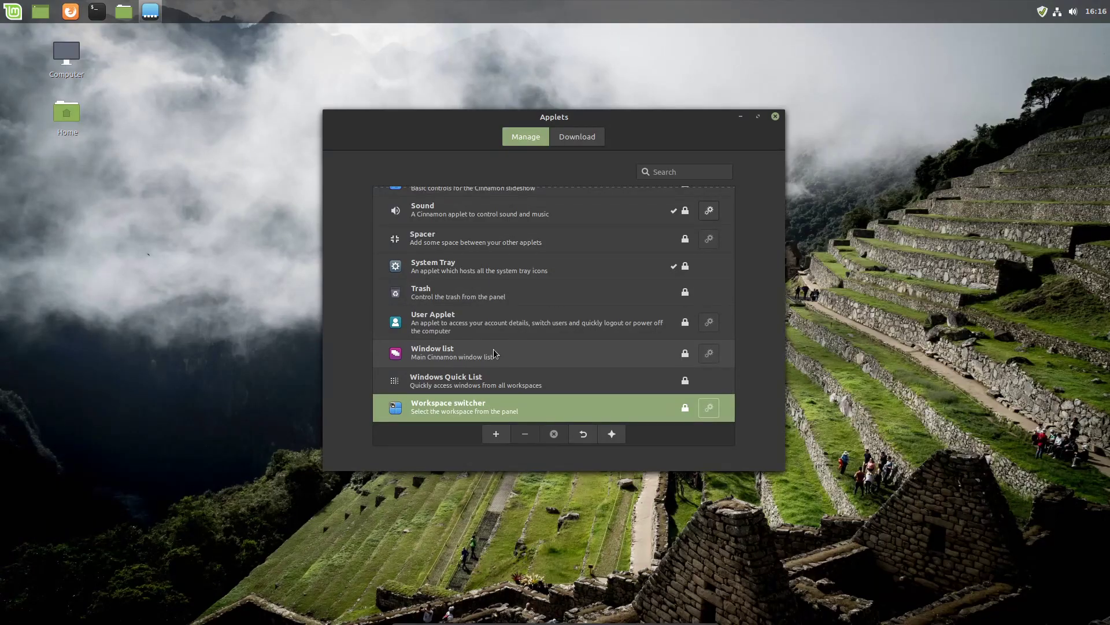
left_click(496, 434)
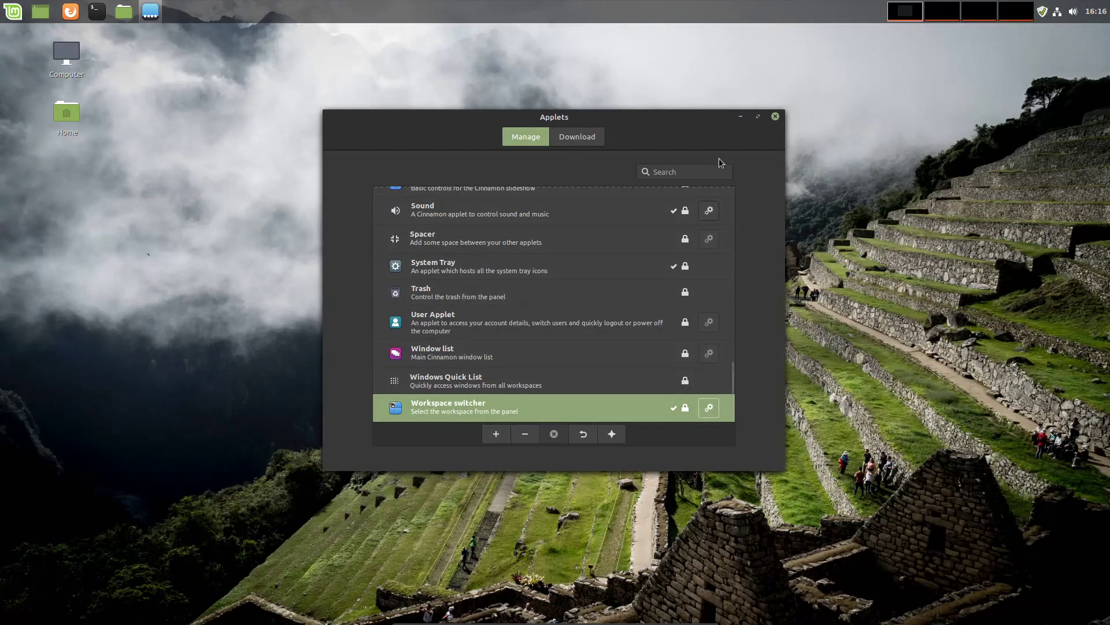
- Switch to the second workspace and open the Documents folder in the file manager
left_click(942, 13)
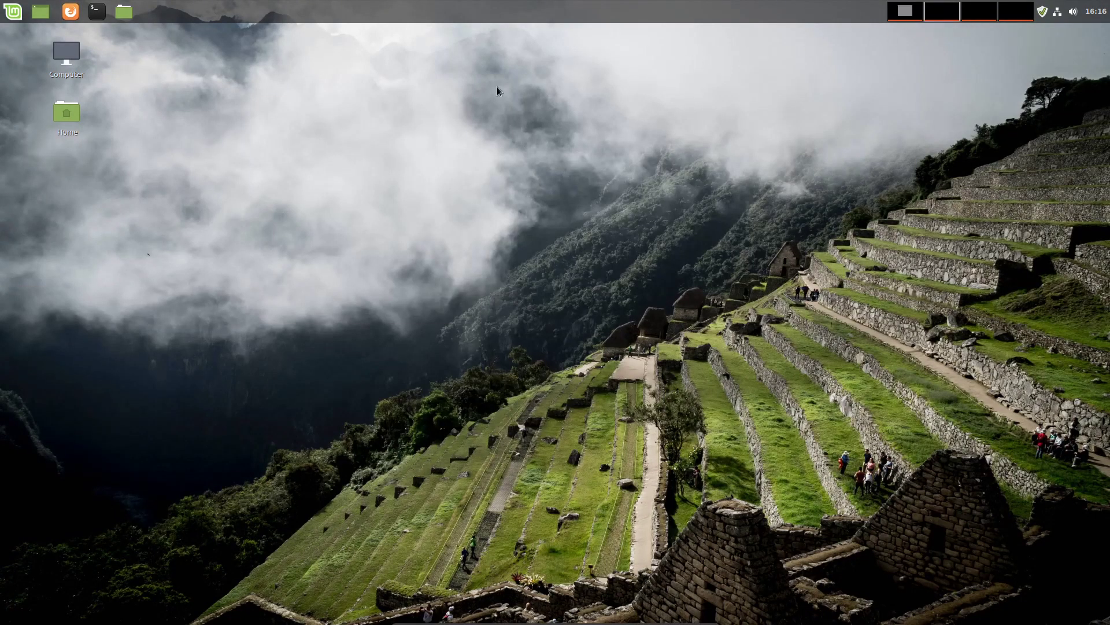
left_click(126, 17)
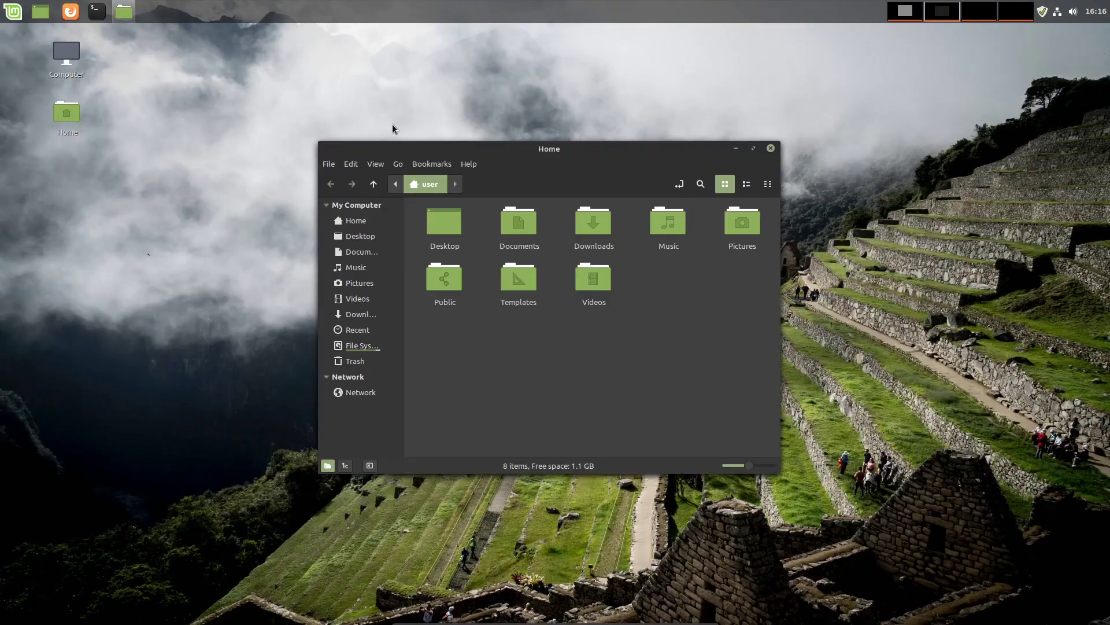
double_click(592, 228)
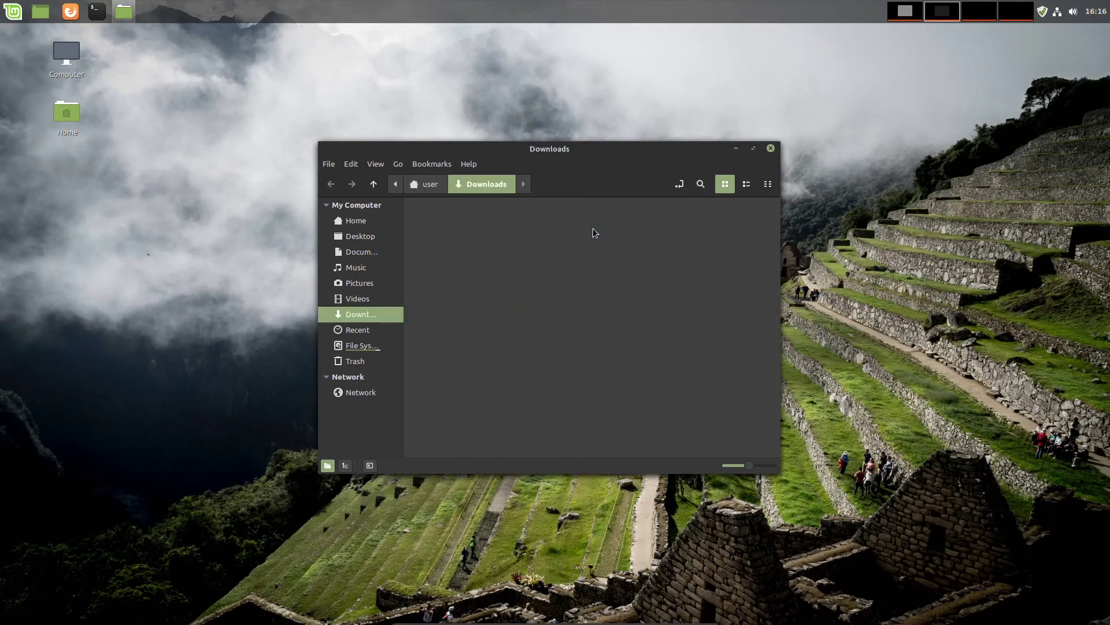
left_click(424, 185)
double_click(528, 215)
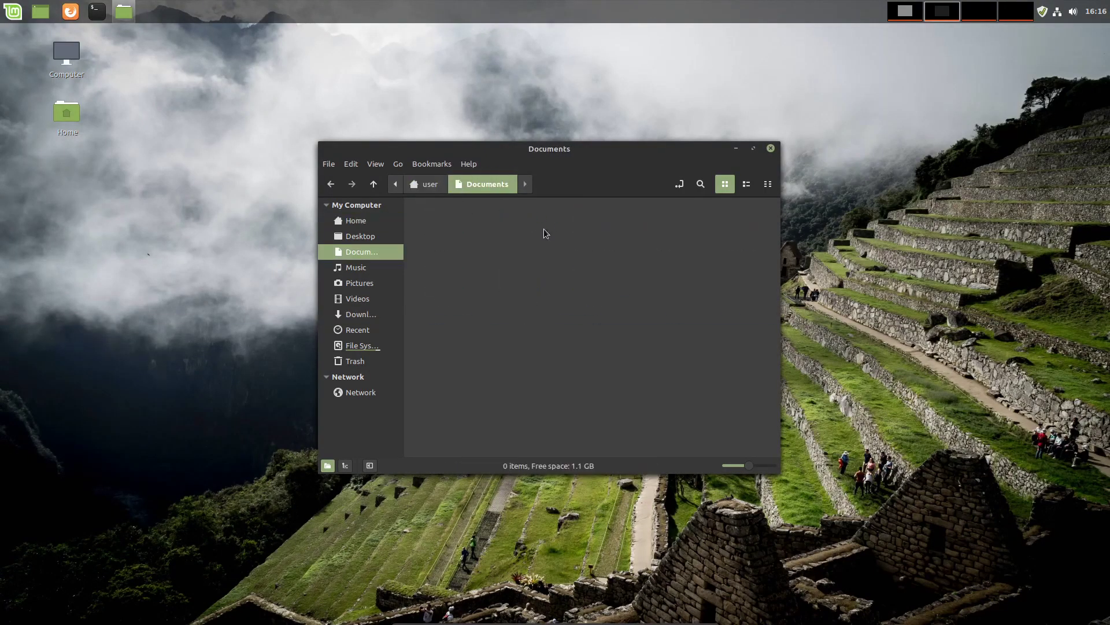
- Create an empty document named "Text file" in the Documents folder and open it in the text editor
right_click(563, 249)
mouse_move(652, 277)
left_click(719, 293)
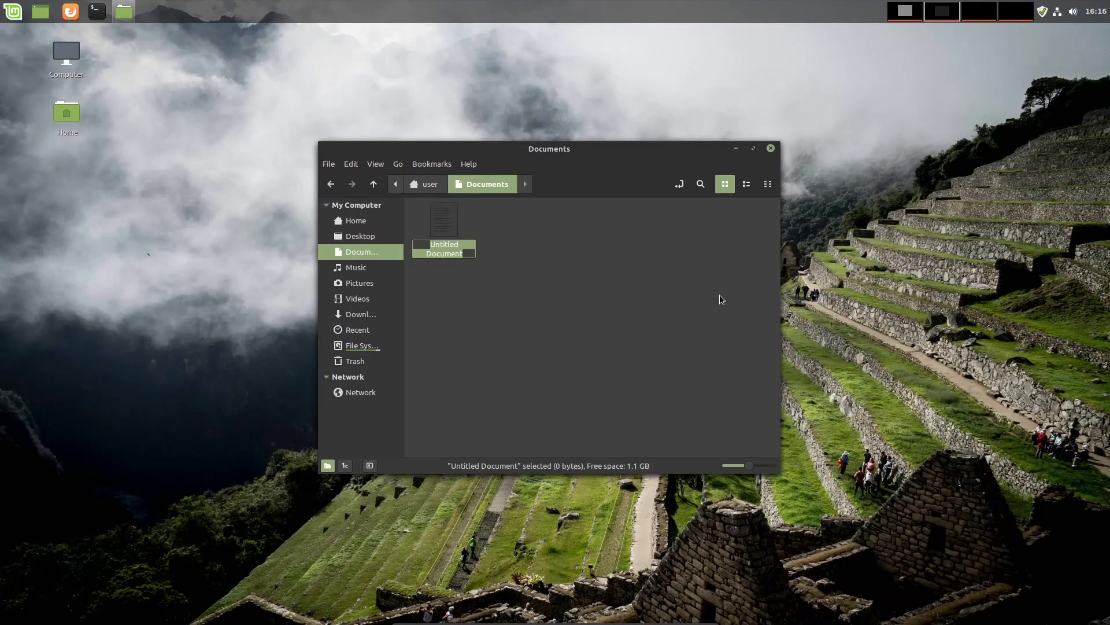
type("test")
key("Escape")
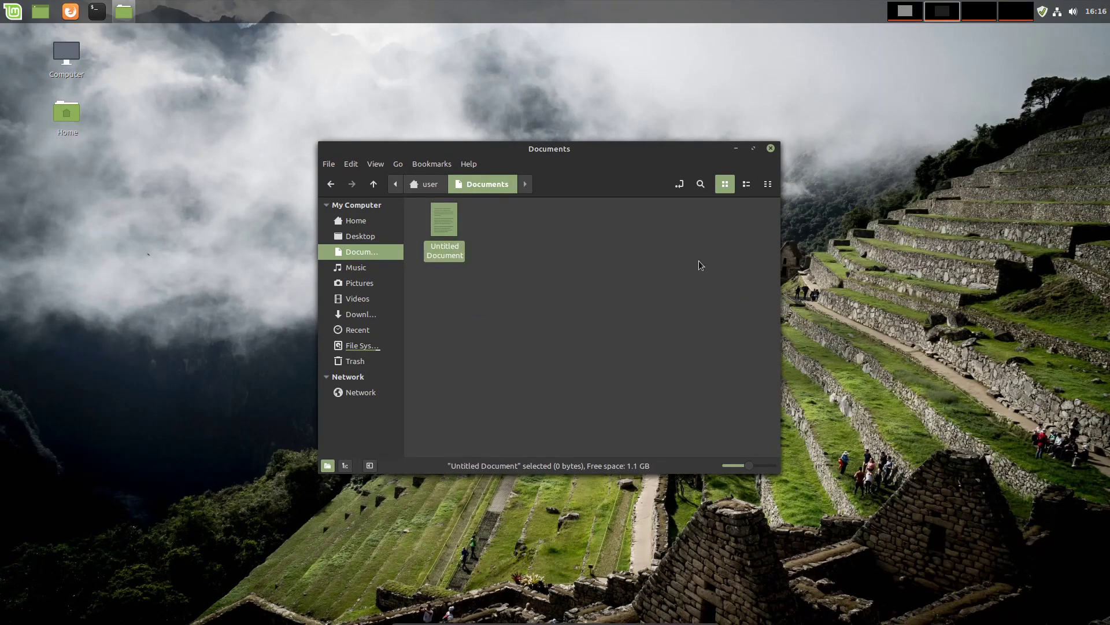
double_click(443, 213)
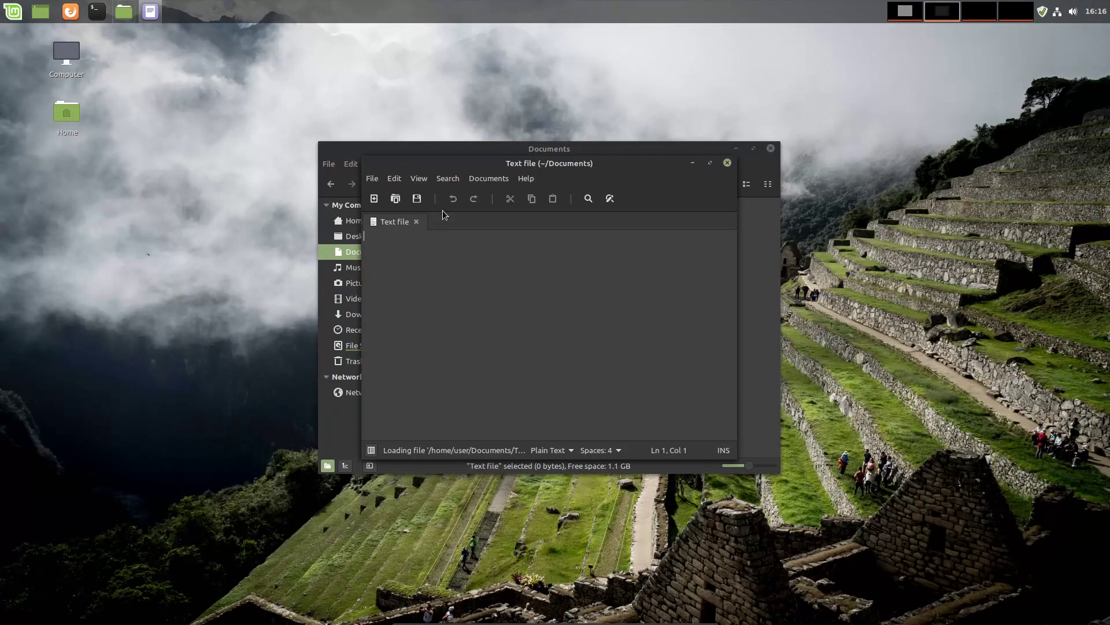
- Rearrange the text editor and Documents windows so they partly overlap on the second workspace, and return to the first workspace
left_click_drag(500, 170, 698, 108)
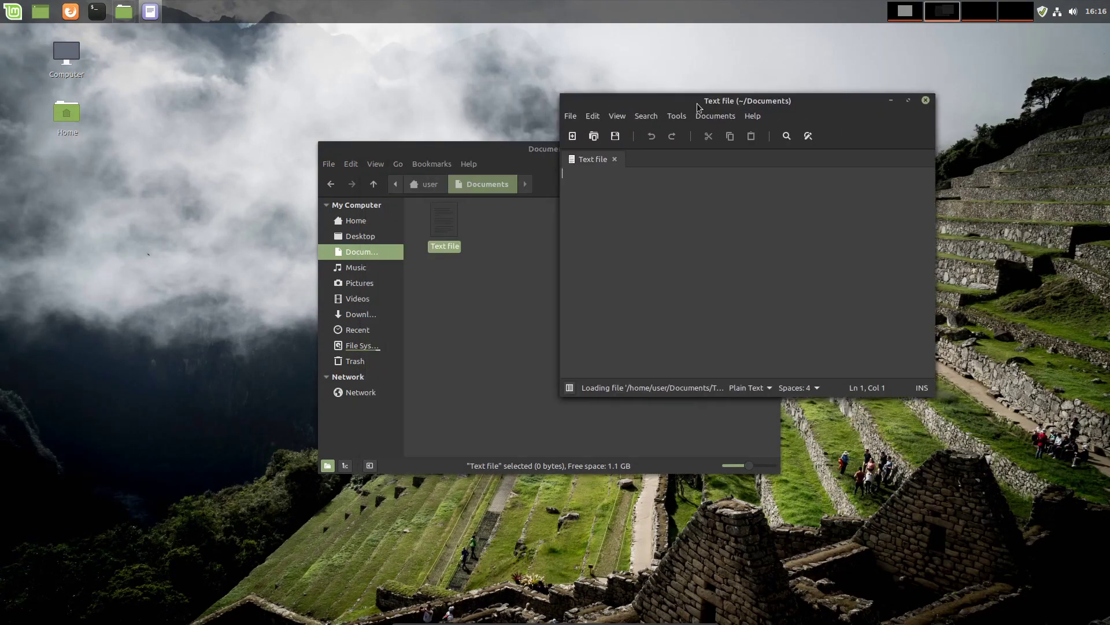
left_click_drag(520, 149, 450, 196)
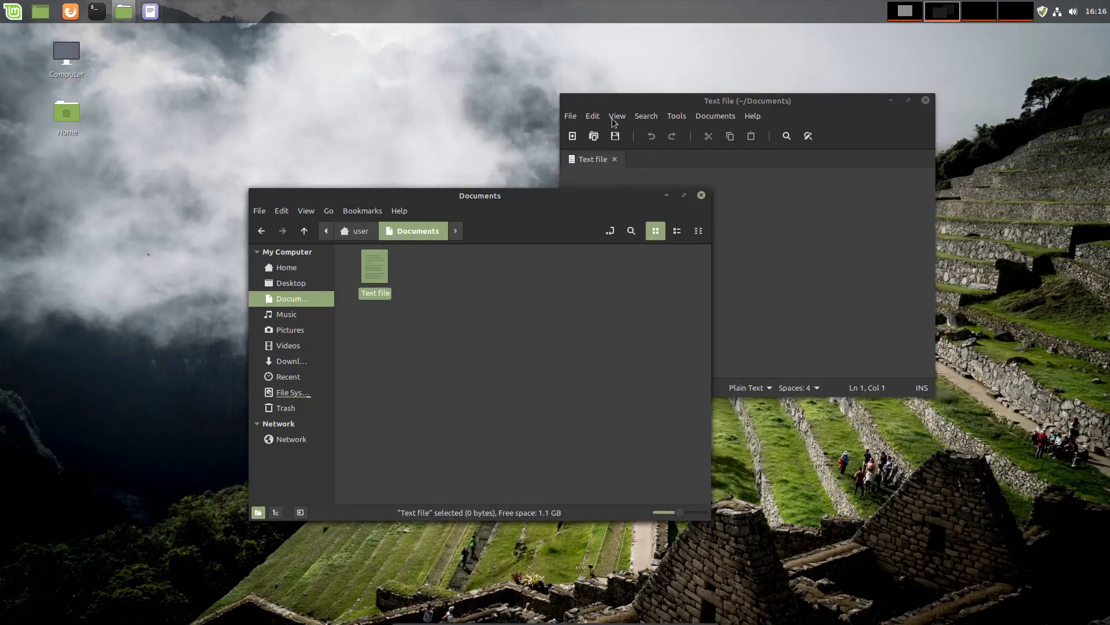
left_click(692, 97)
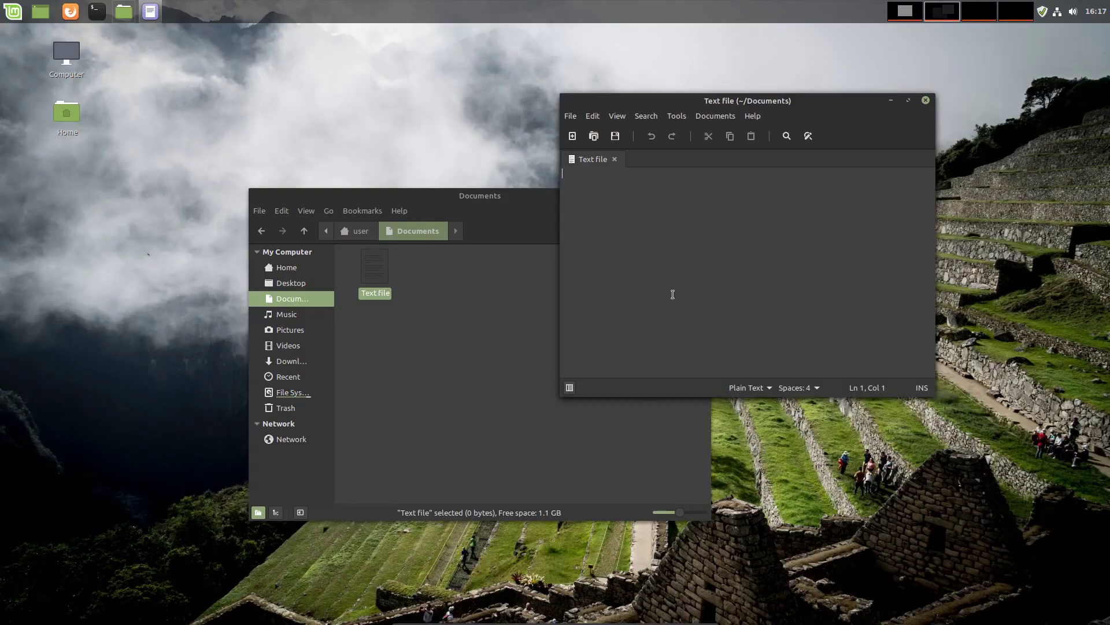
left_click_drag(841, 95, 964, 179)
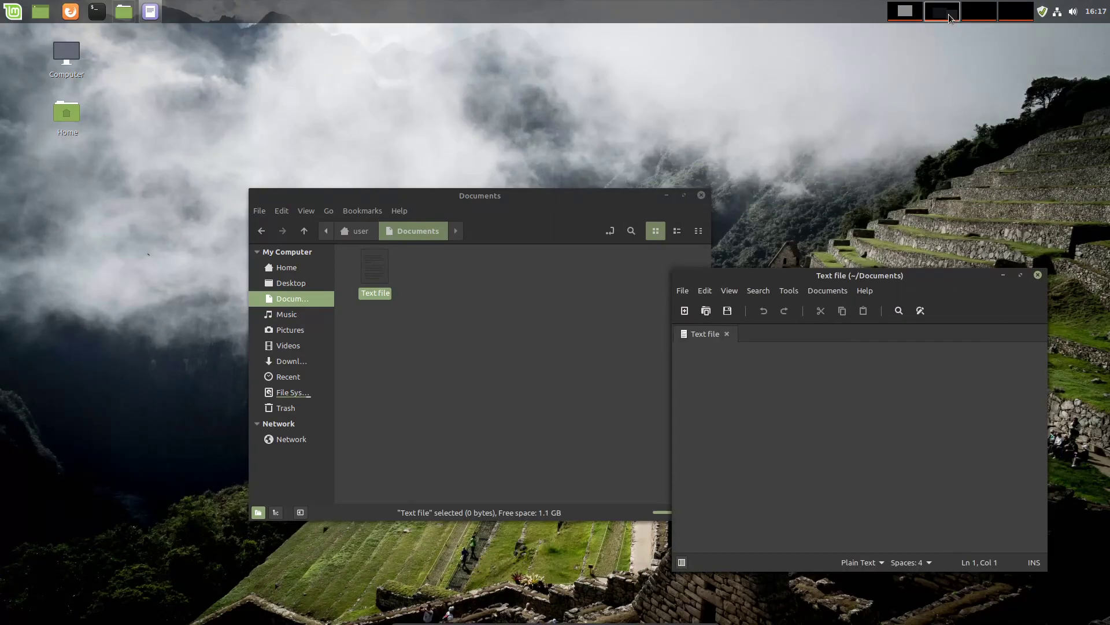
left_click_drag(934, 247, 798, 98)
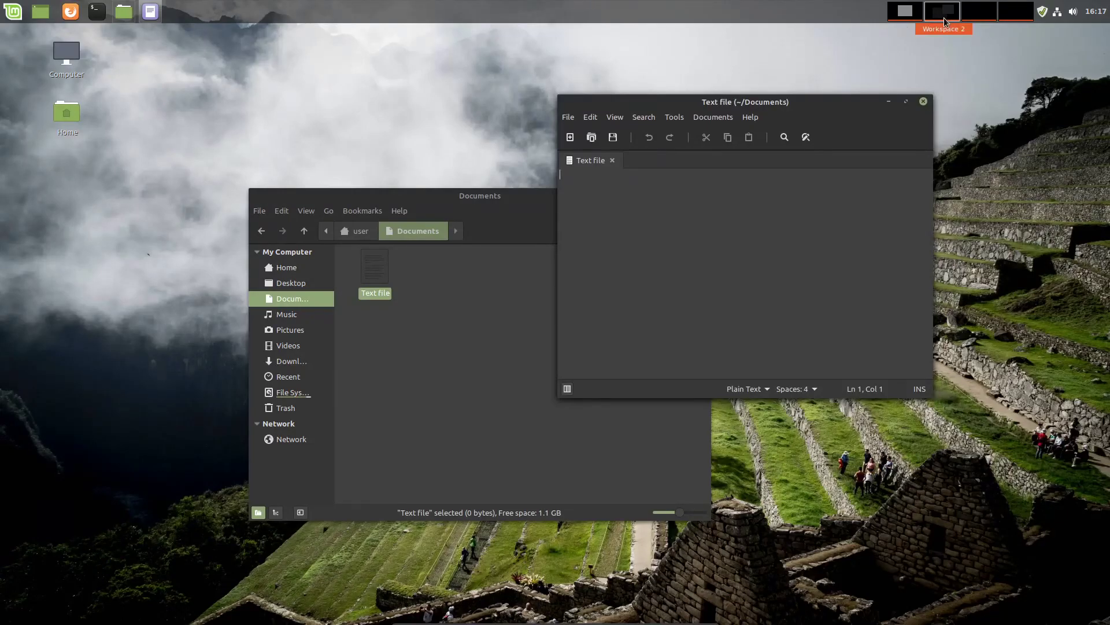
left_click(906, 17)
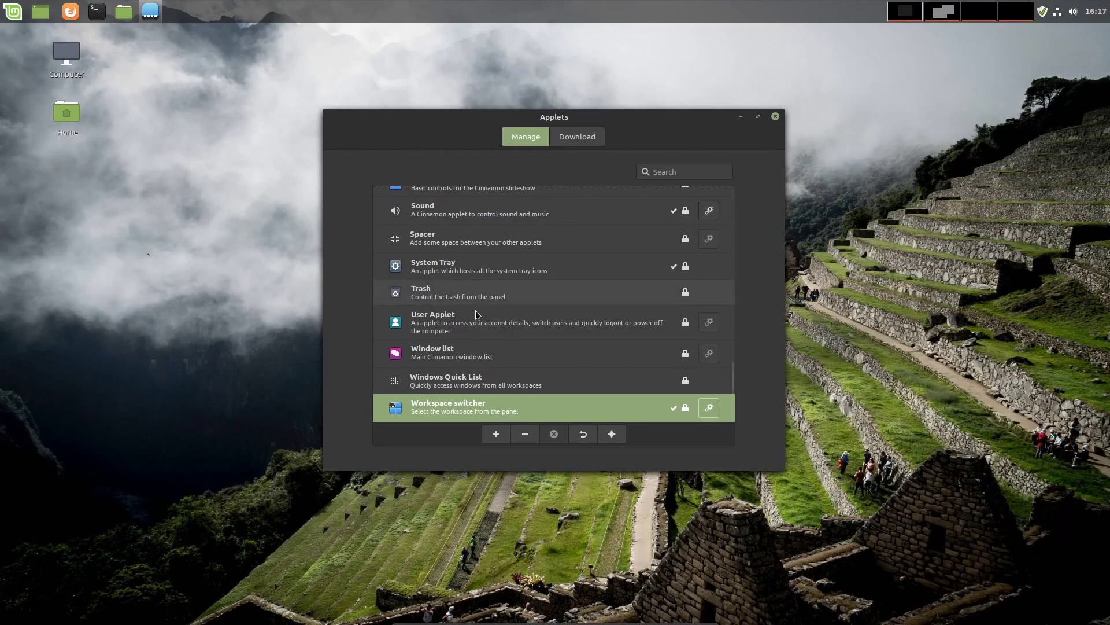
left_click(709, 210)
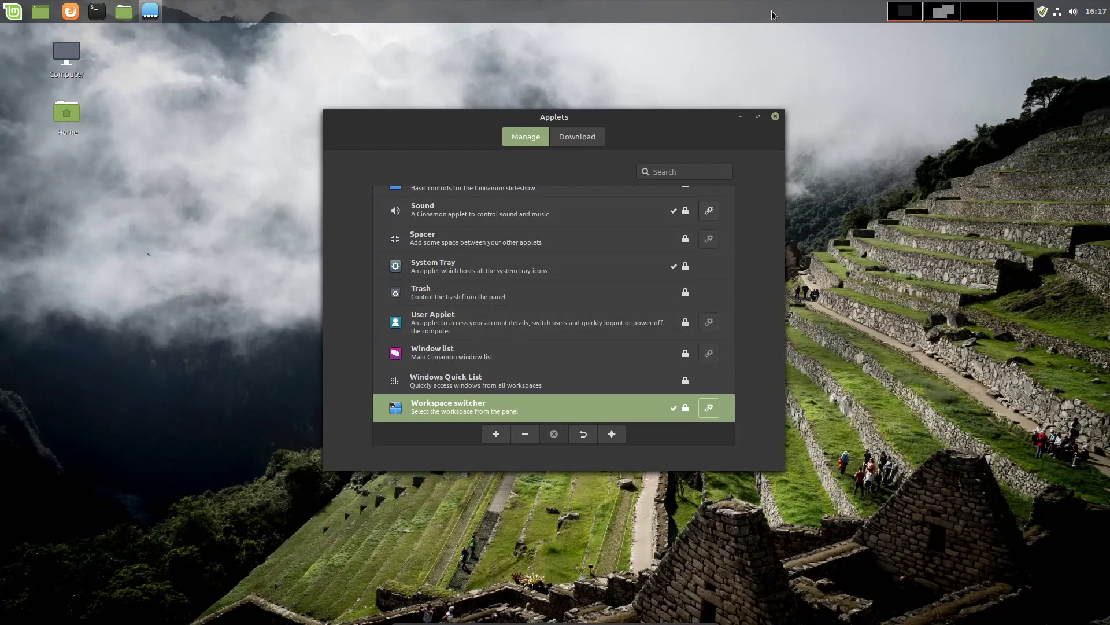
- Turn on panel edit mode and move the Workspace switcher by way of the centre zone to just after the Menu applet
right_click(745, 8)
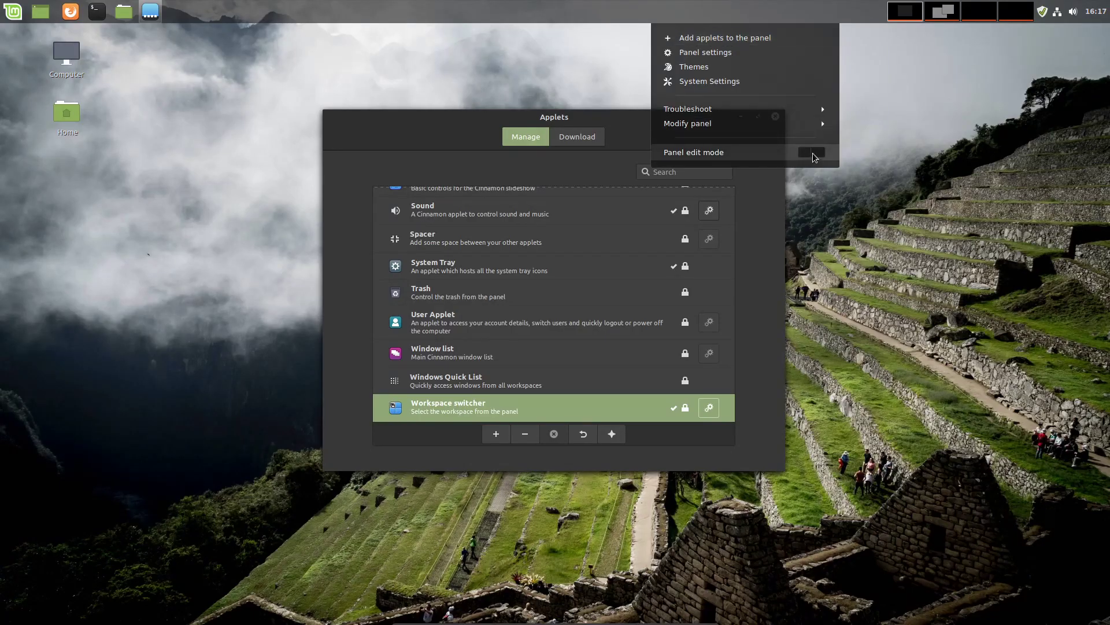
left_click(813, 153)
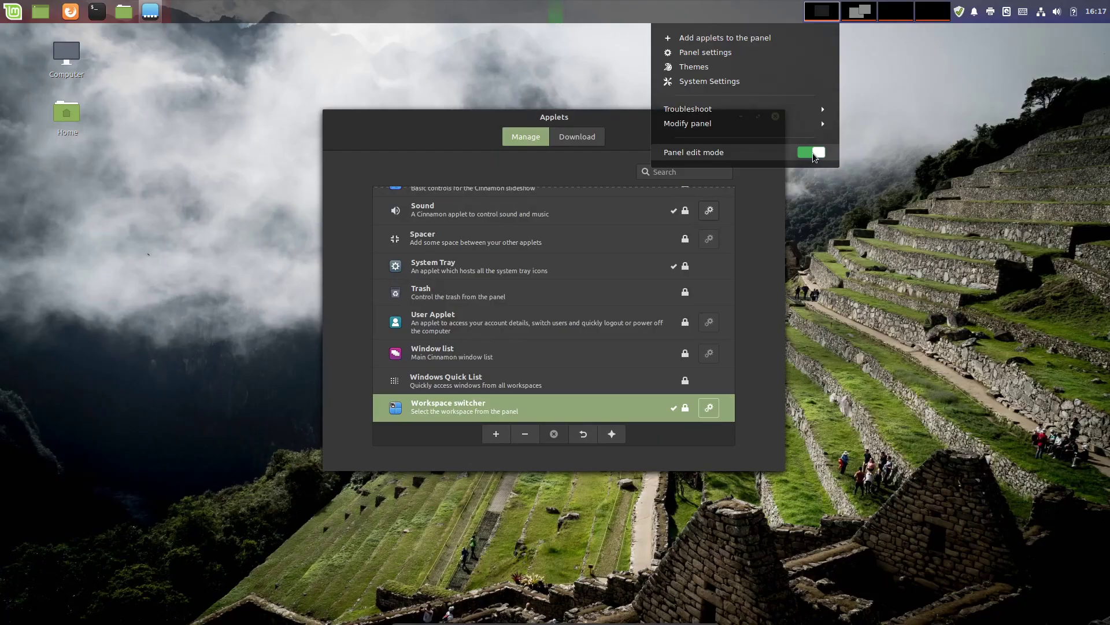
left_click(751, 12)
left_click_drag(860, 15, 552, 16)
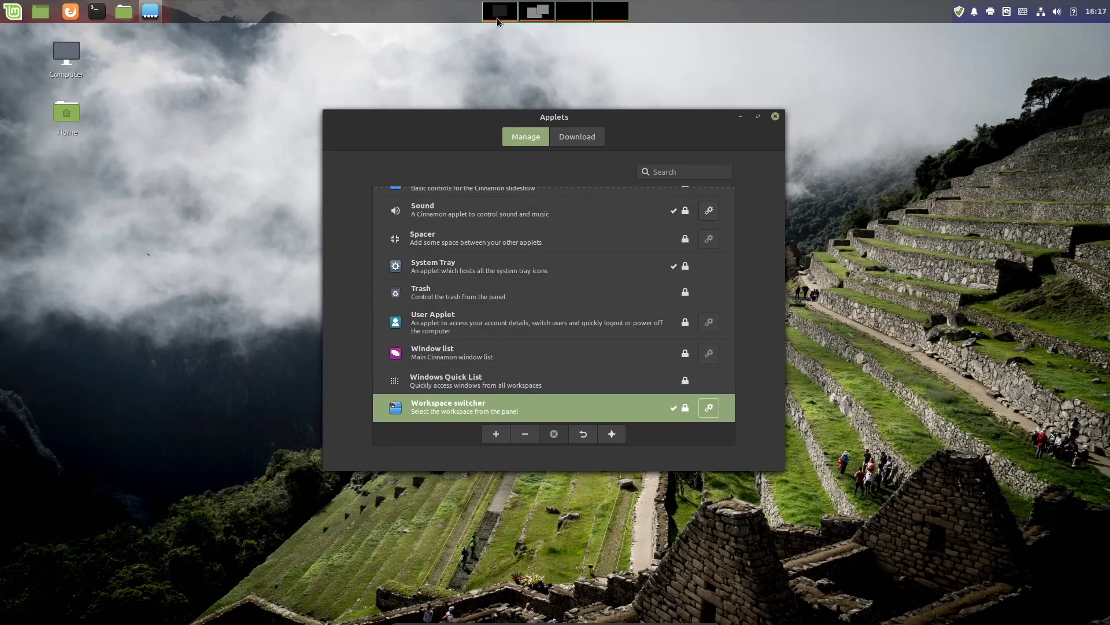
left_click_drag(501, 18, 30, 16)
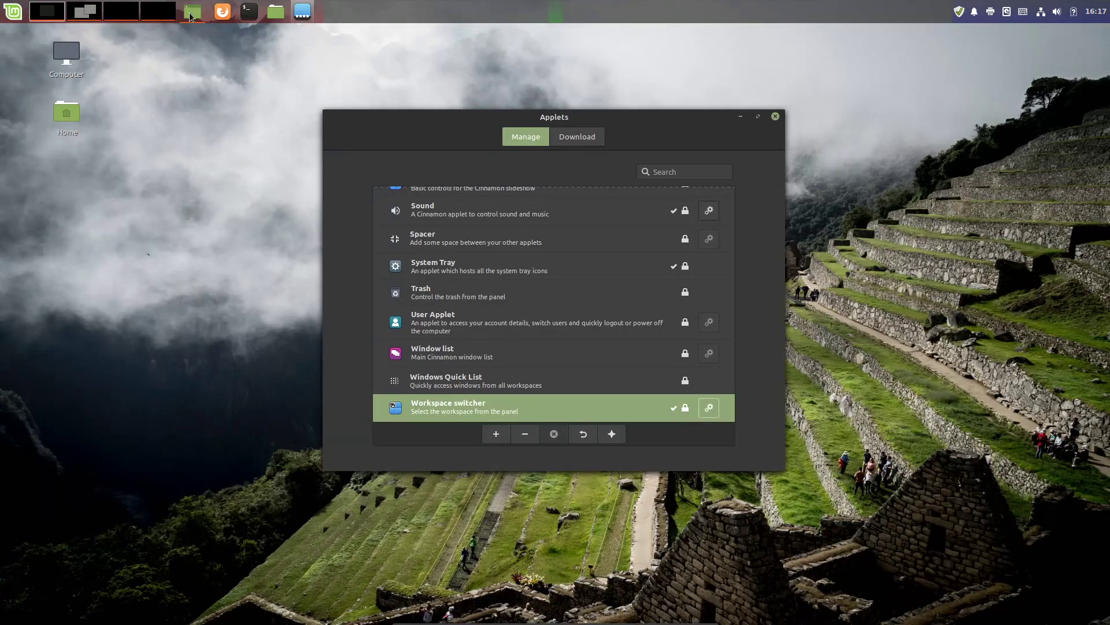
- Turn off panel edit mode and switch to the fourth workspace
right_click(350, 16)
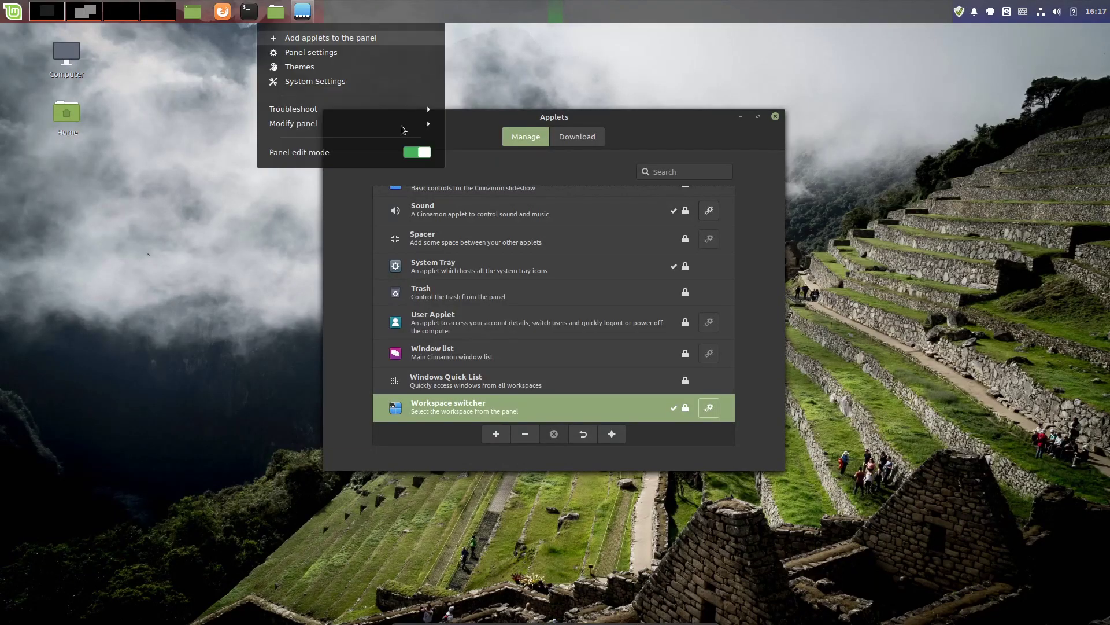
left_click(421, 154)
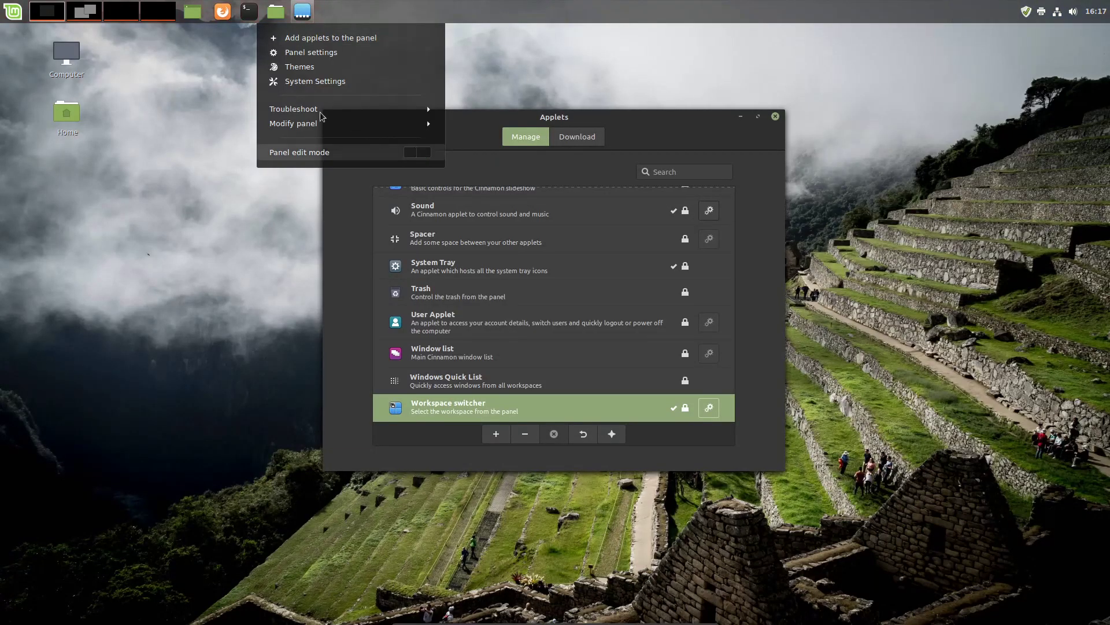
left_click(168, 85)
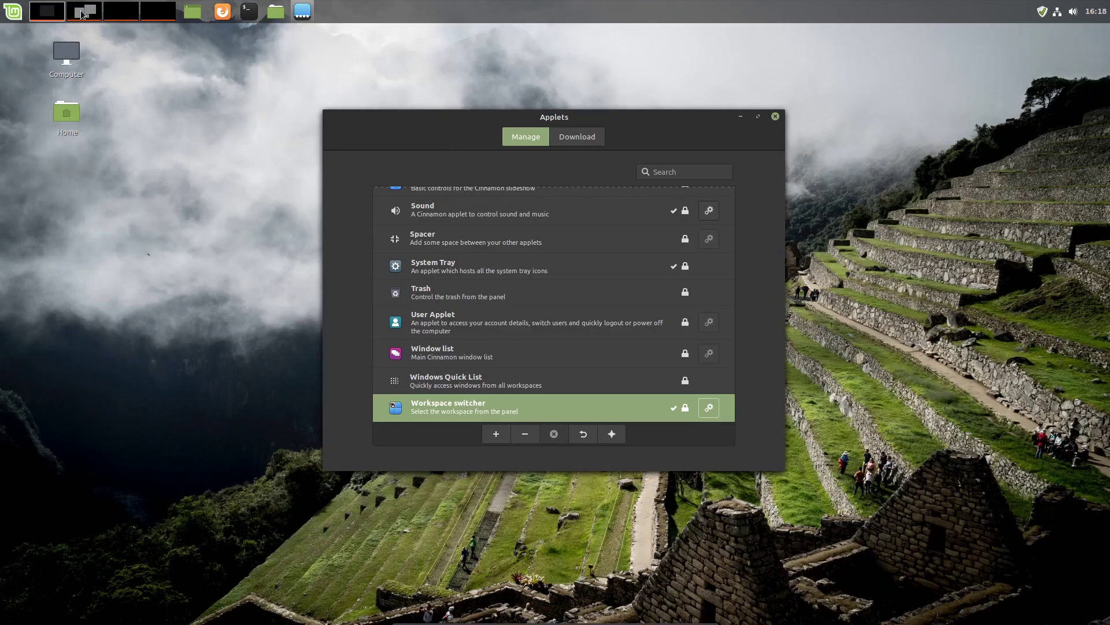
left_click(155, 17)
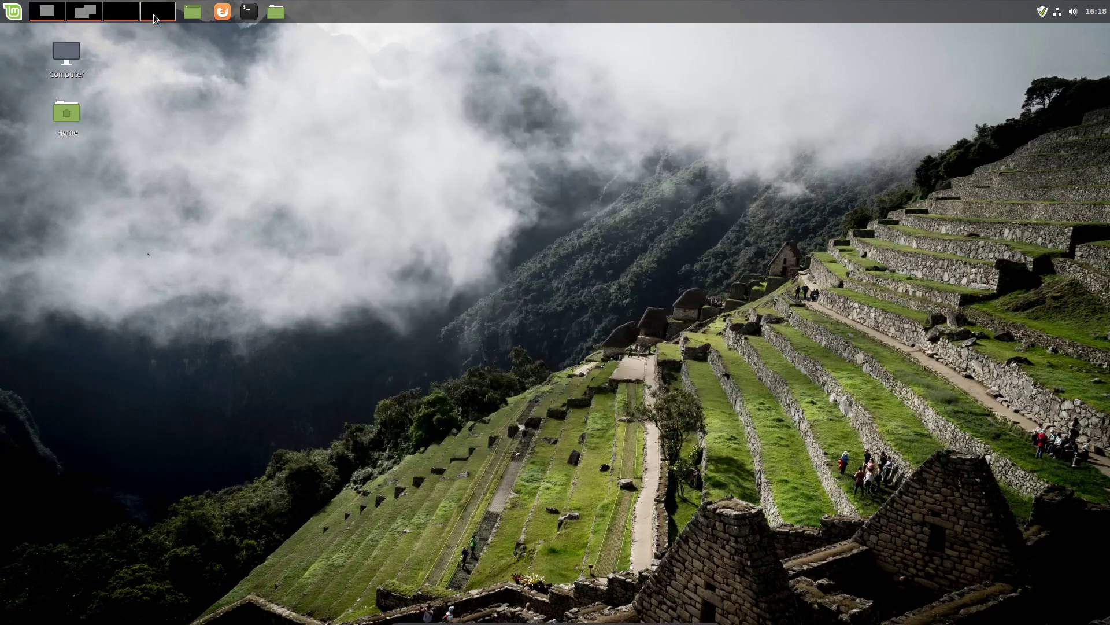
- Remove the fourth and third workspaces, and return to the first workspace
right_click(146, 16)
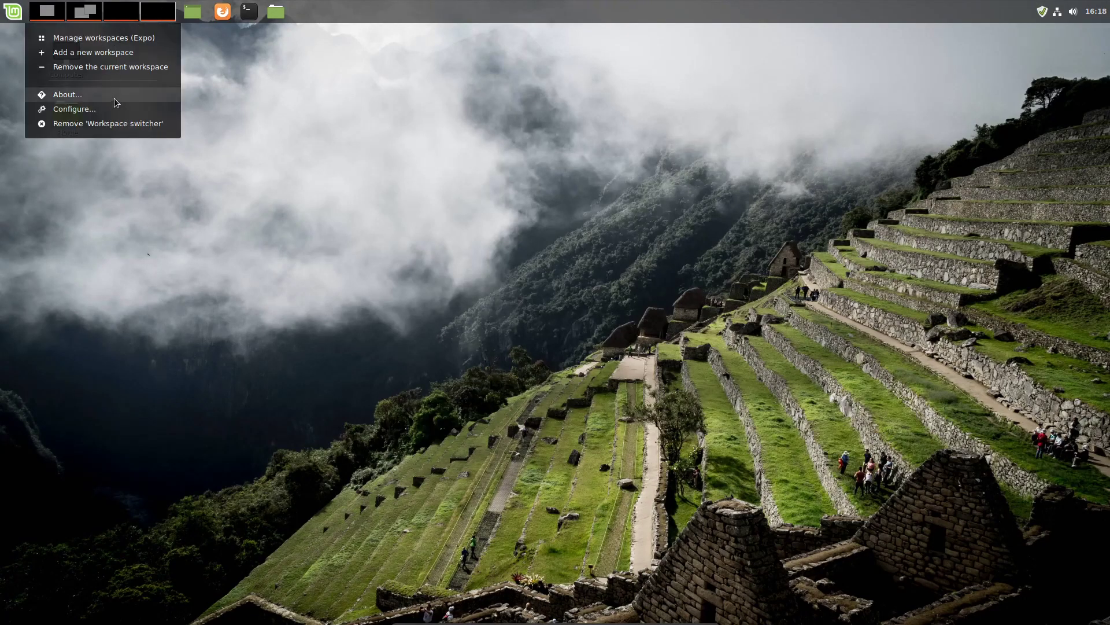
left_click(139, 67)
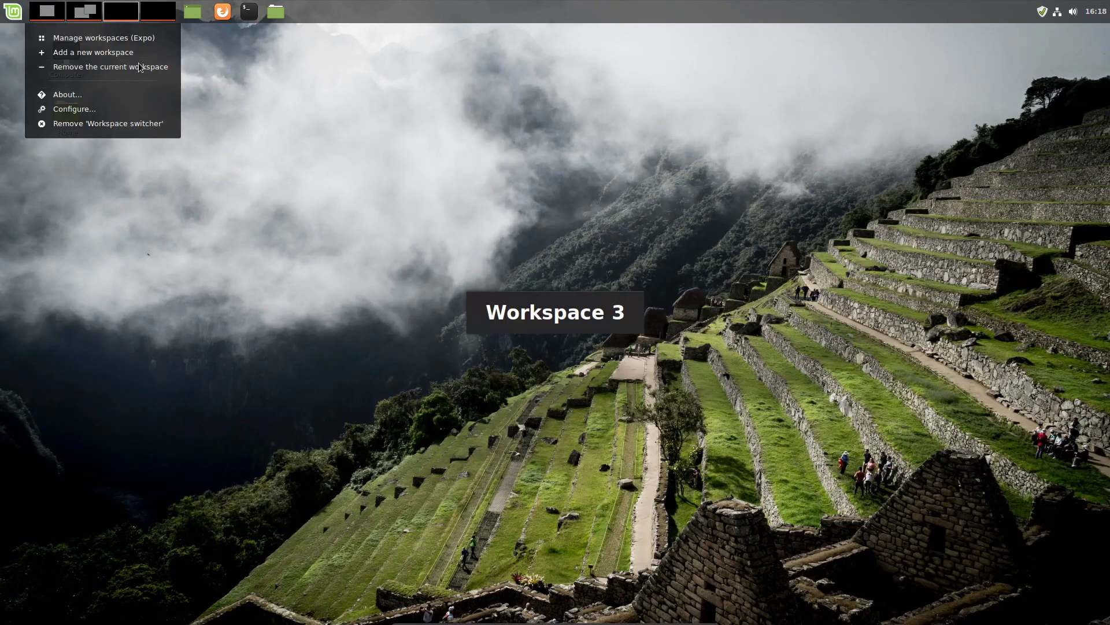
right_click(126, 19)
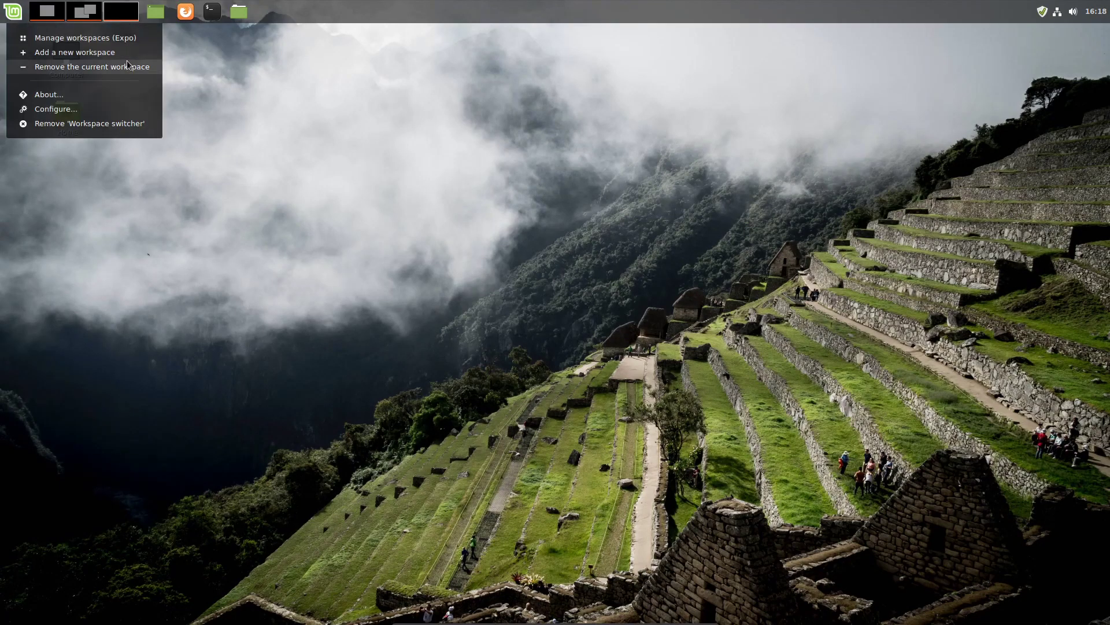
left_click(128, 67)
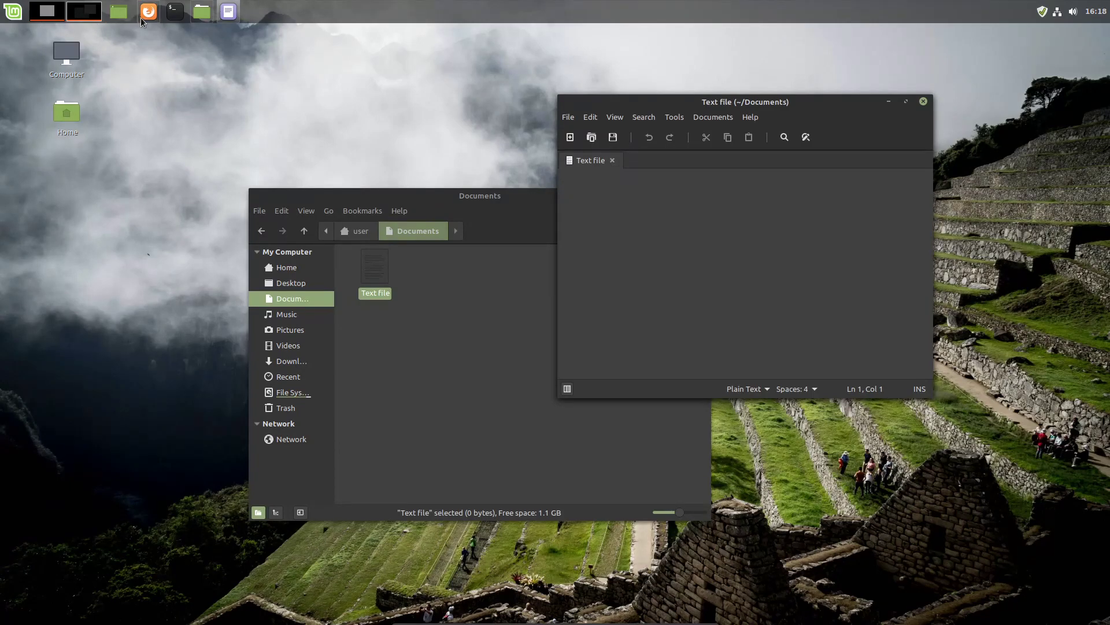
left_click(43, 16)
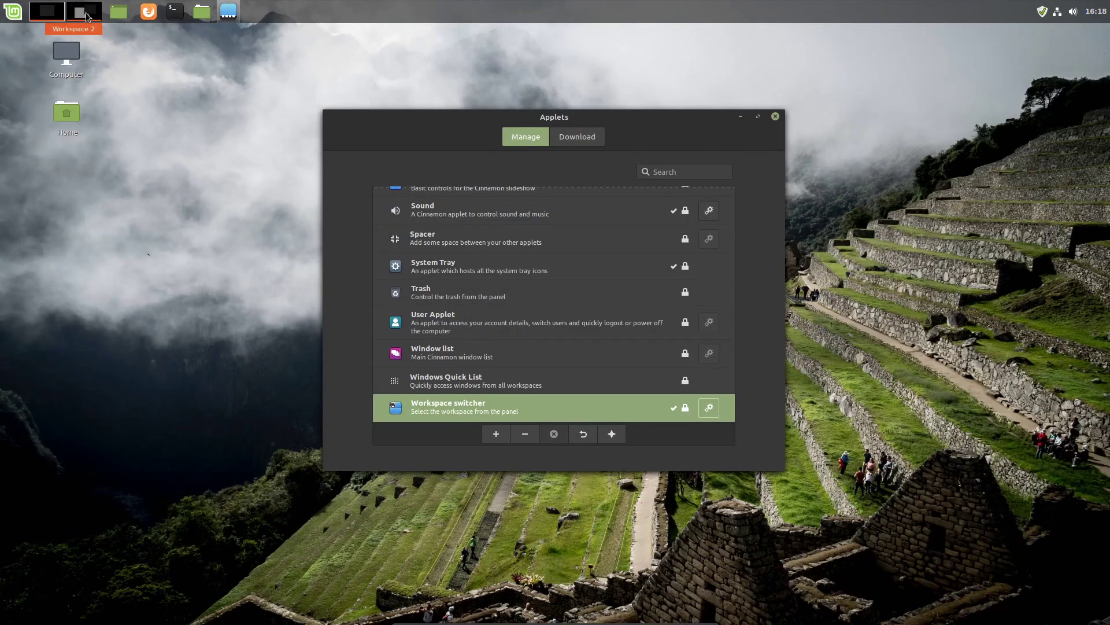
left_click(87, 16)
left_click(53, 13)
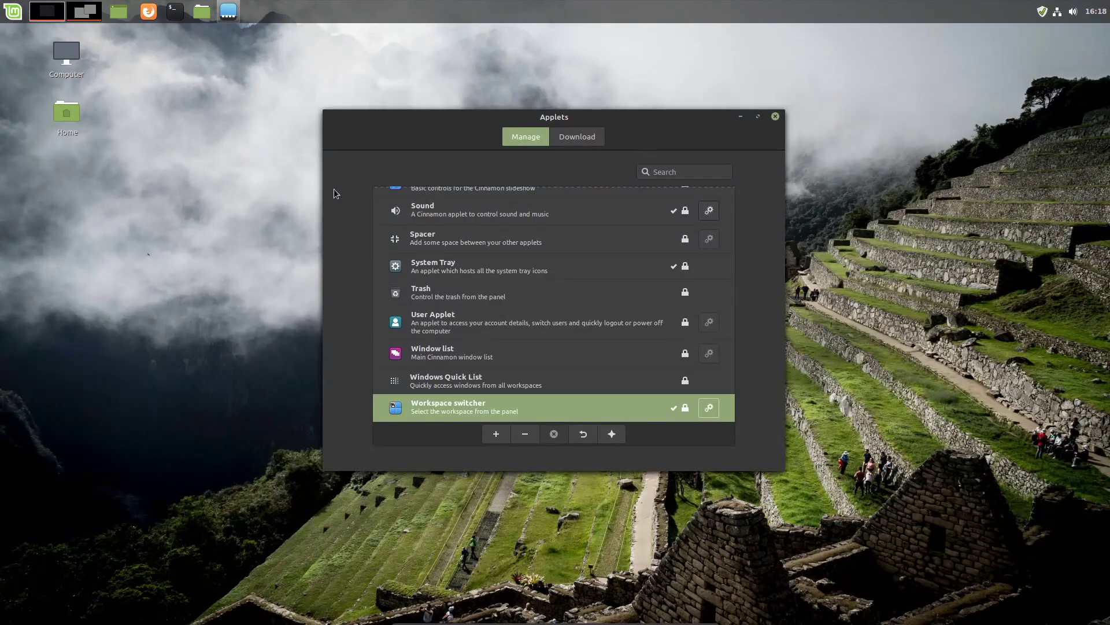
- Look through the list of installed applets, examining the Sound applet and which others are enabled on the panel
scroll(498, 286, "up", 2)
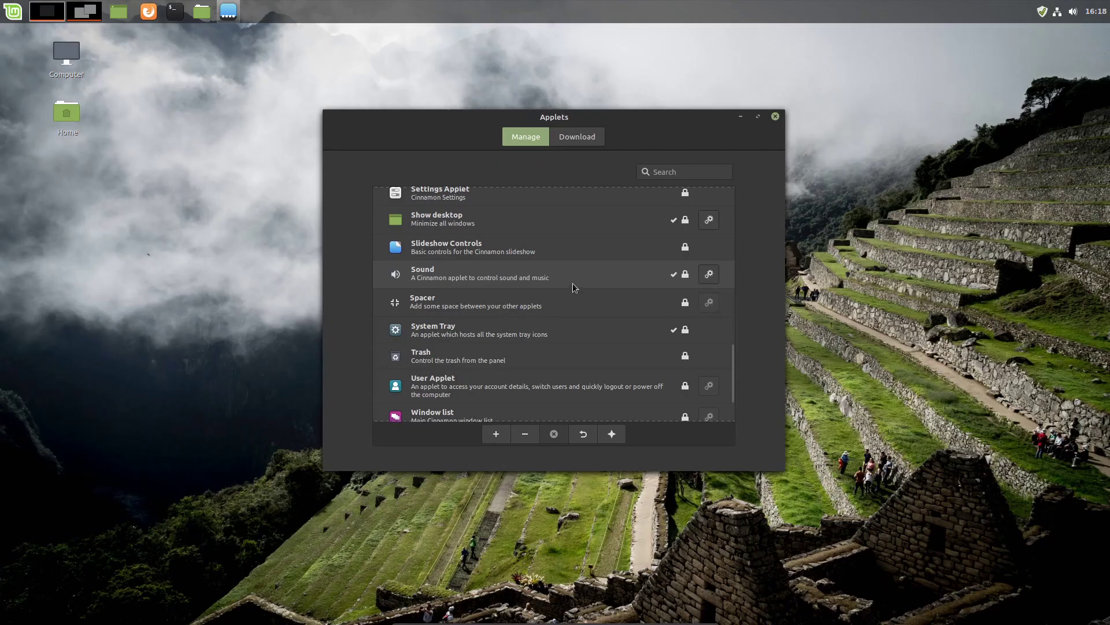
left_click(561, 273)
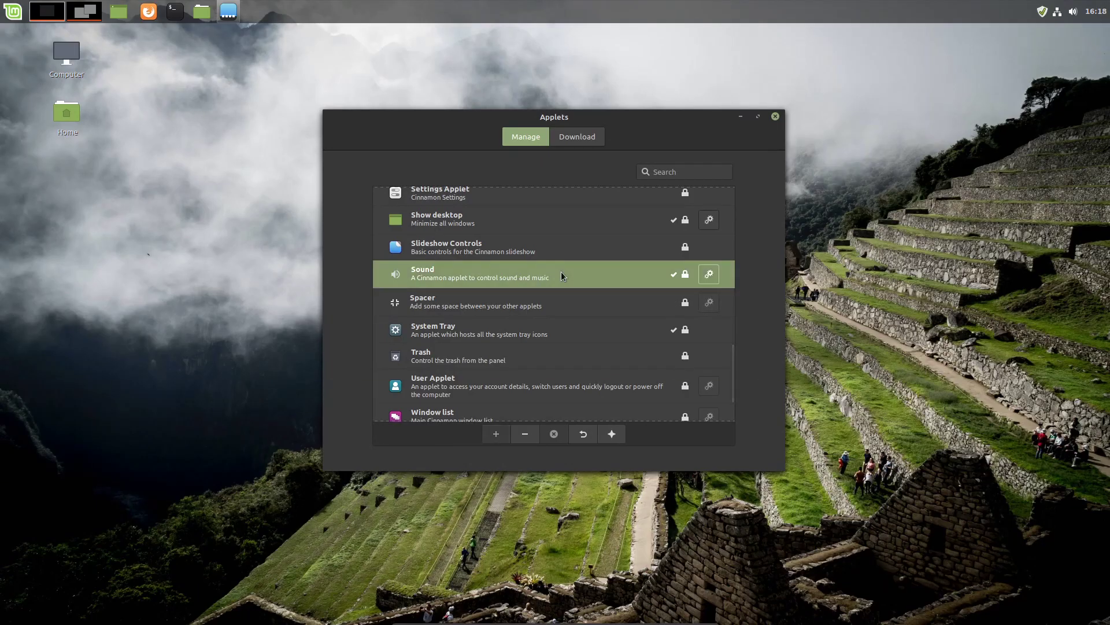
mouse_move(1074, 16)
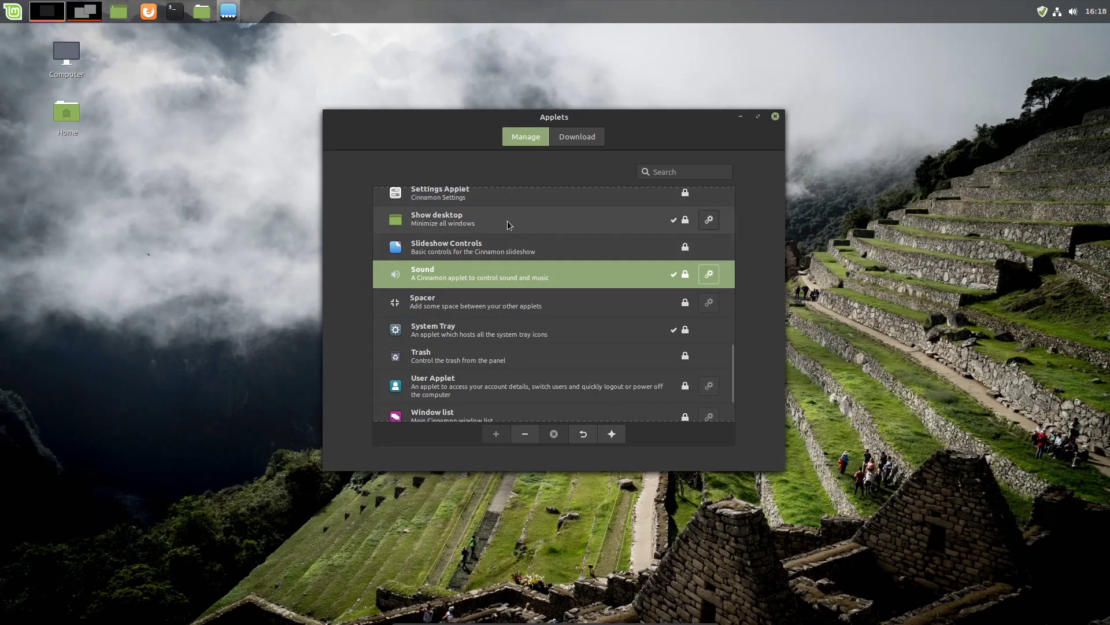
scroll(508, 220, "up", 6)
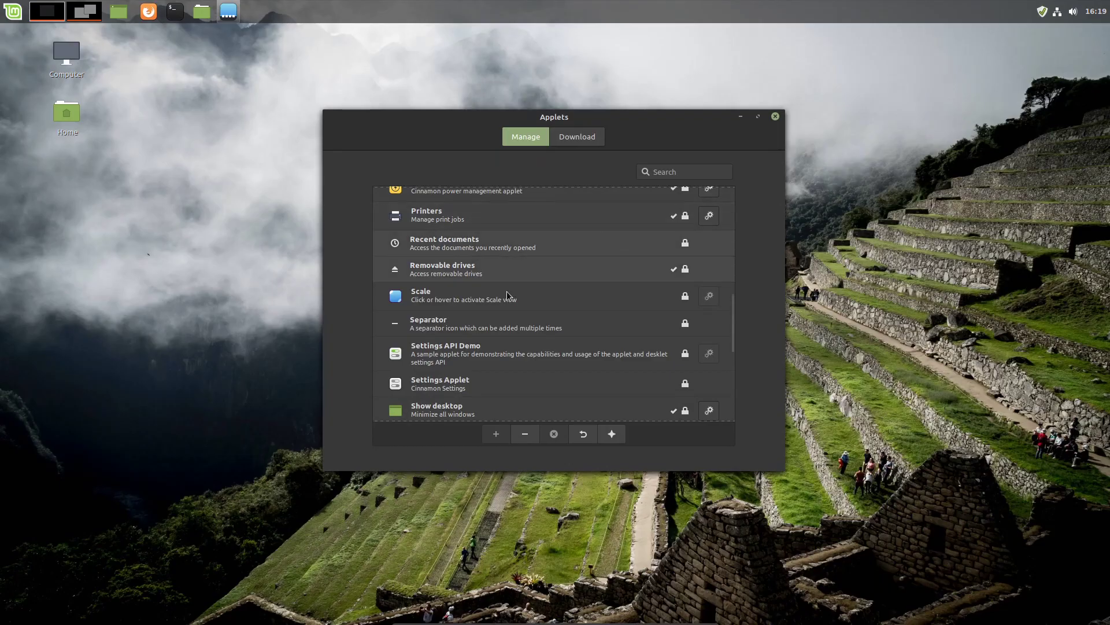
scroll(533, 302, "up", 3)
scroll(533, 302, "up", 8)
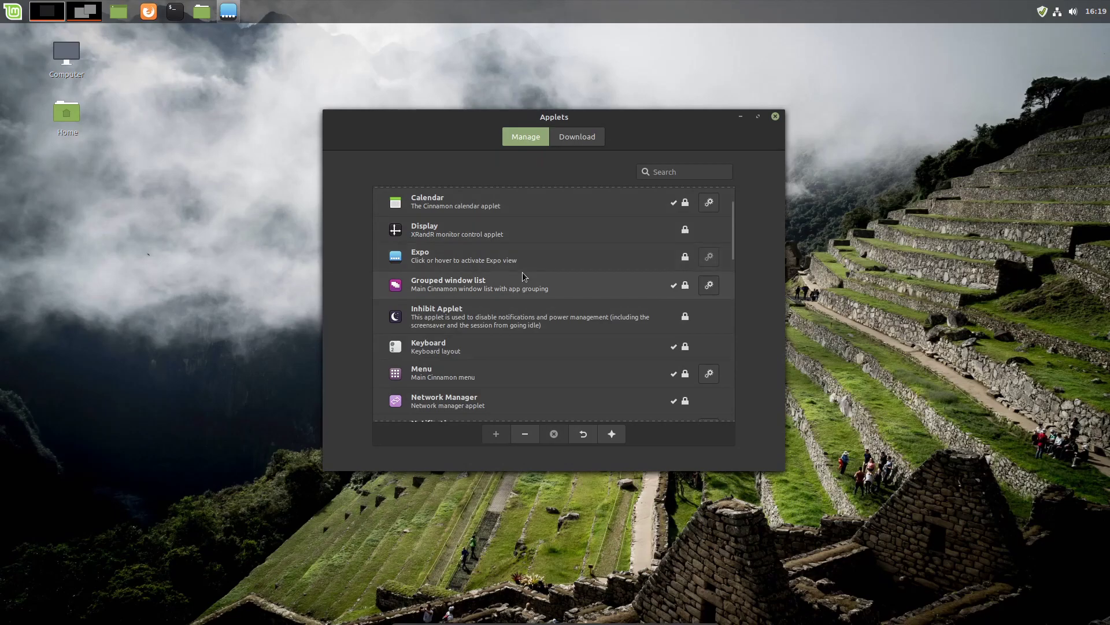
scroll(480, 315, "down", 6)
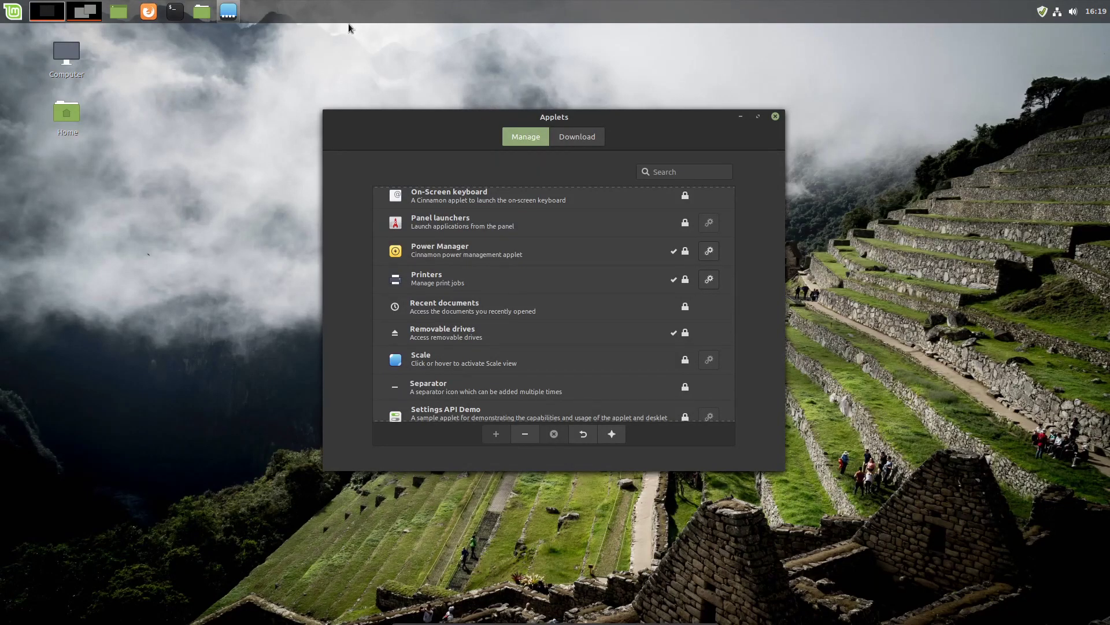
scroll(556, 296, "down", 4)
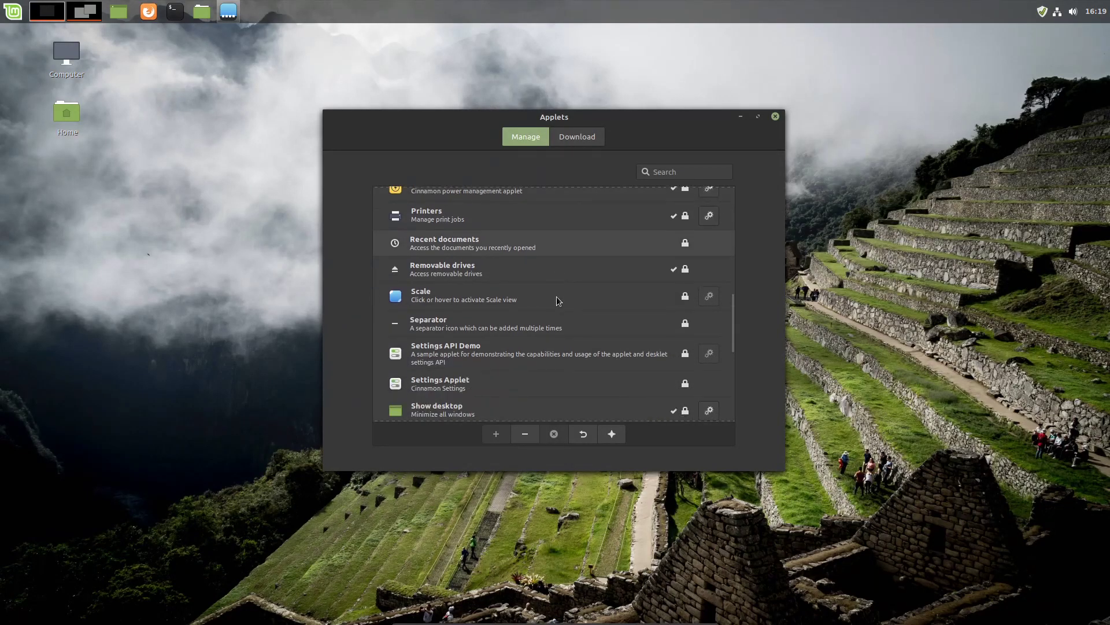
scroll(557, 296, "down", 5)
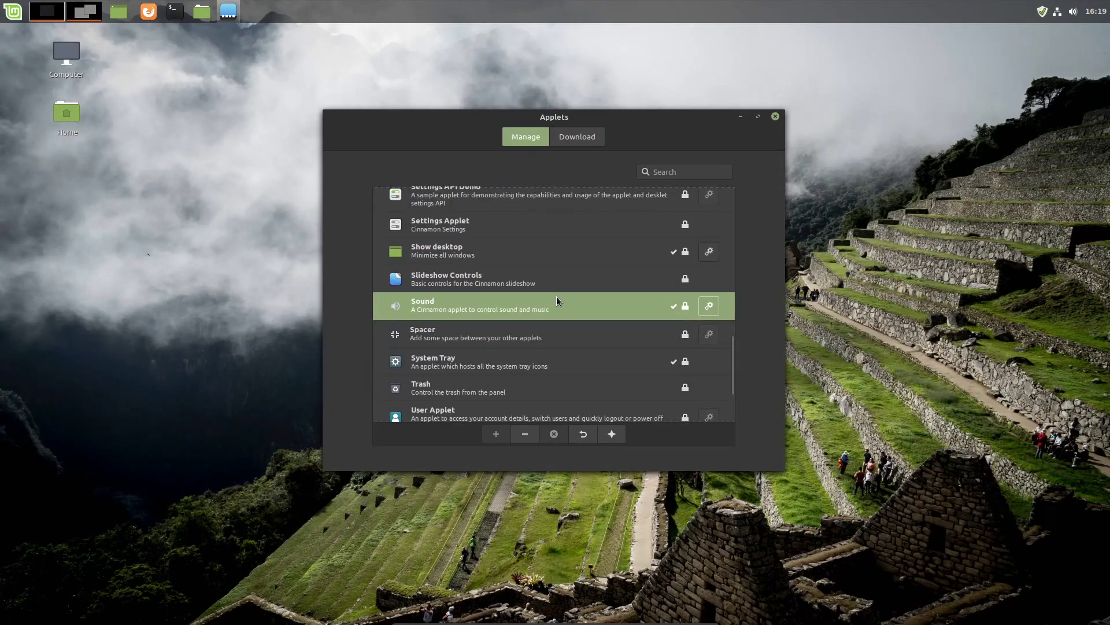
scroll(557, 296, "down", 1)
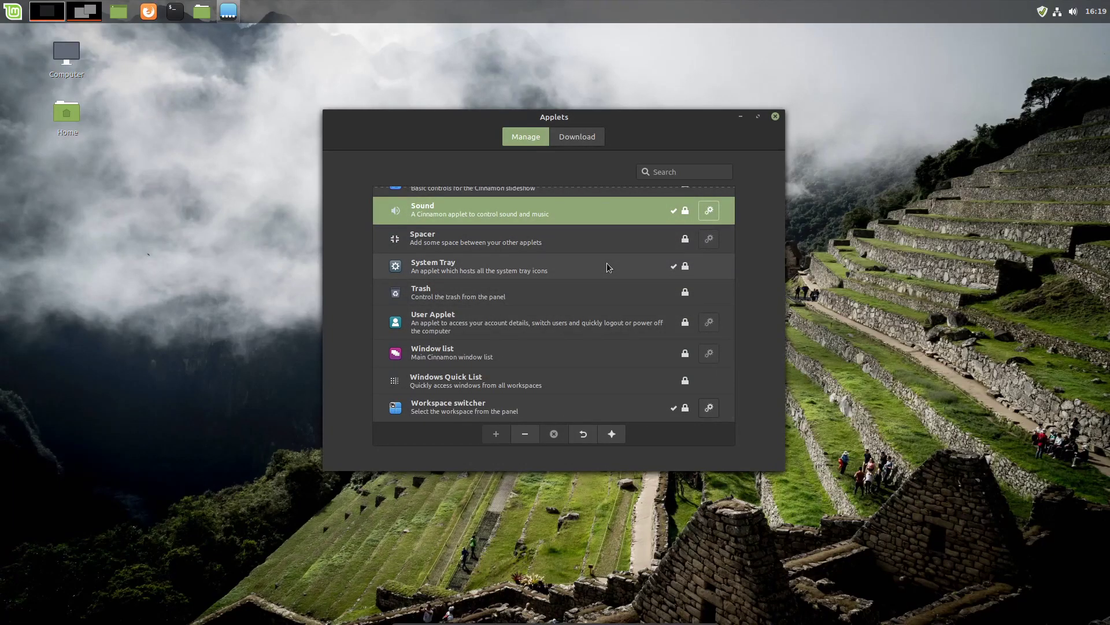
- Update the cache of downloadable applets and download the Sticky Notes applet
left_click(577, 140)
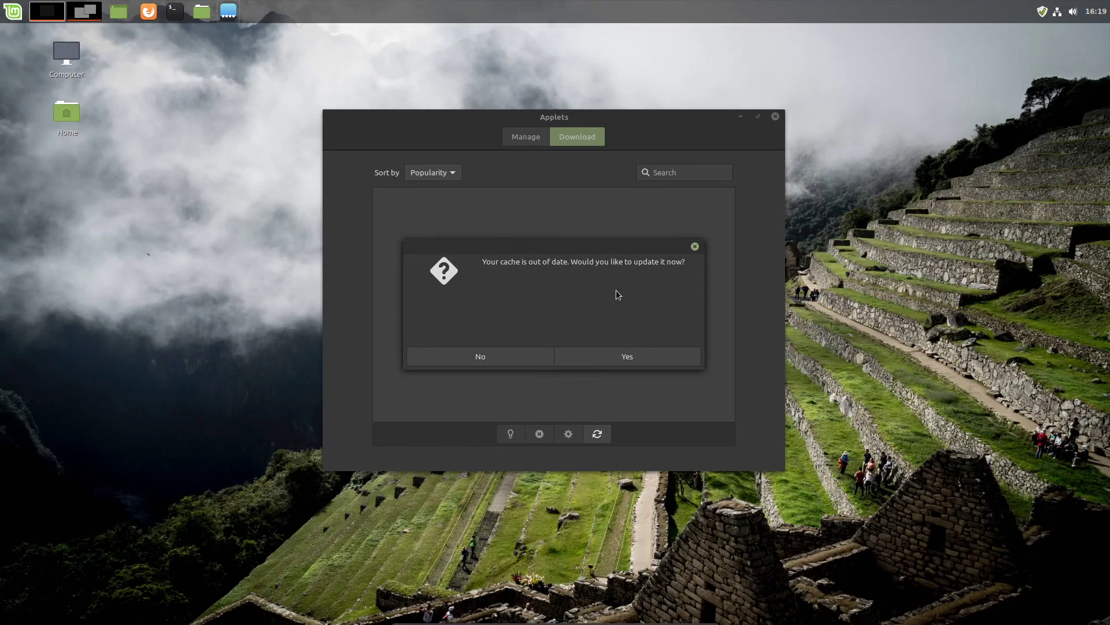
left_click(655, 356)
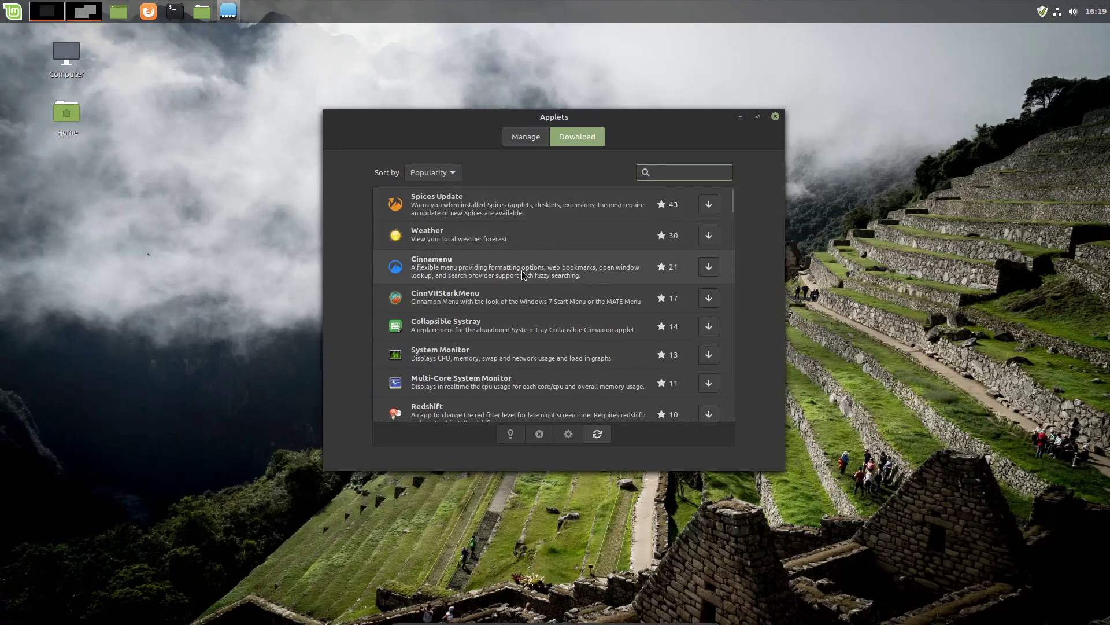
scroll(527, 332, "down", 2)
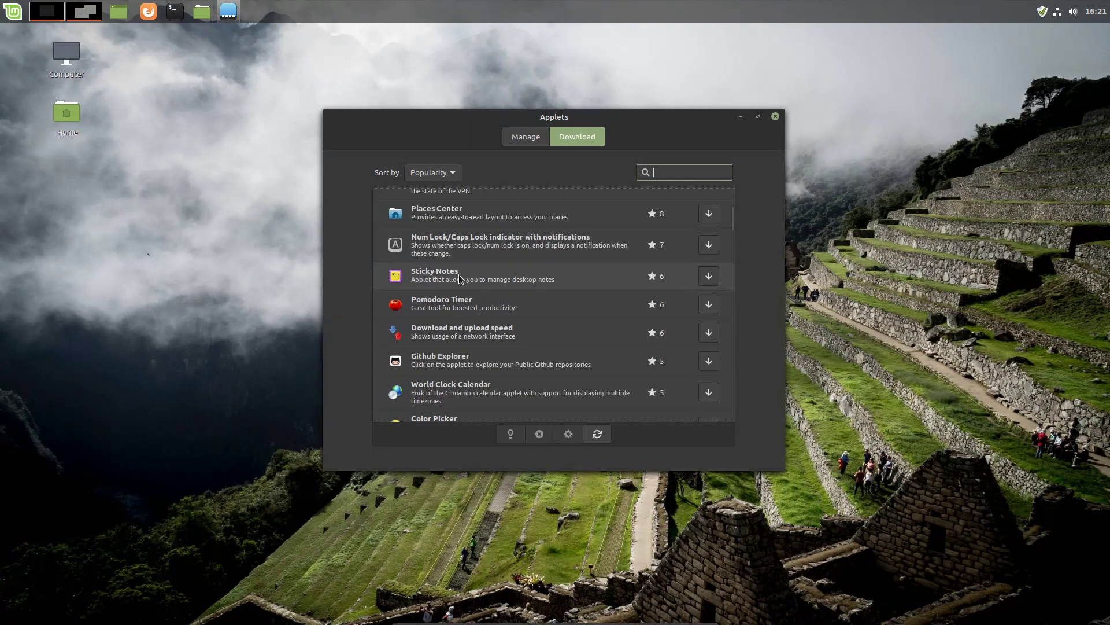
left_click(584, 276)
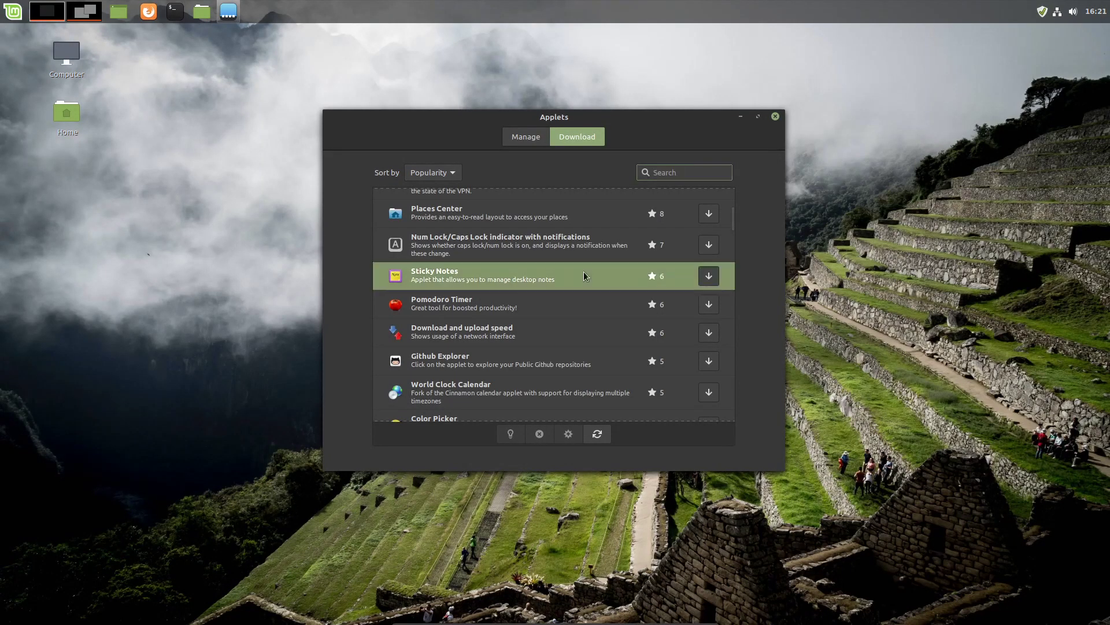
left_click(712, 276)
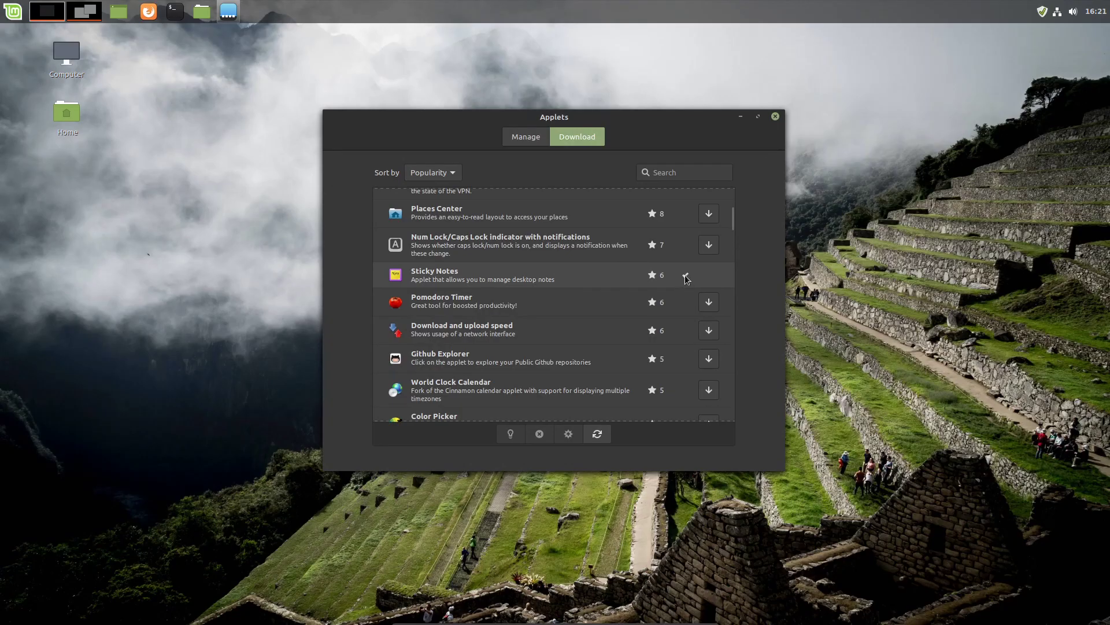
- Add the installed Sticky Notes applet to the panel
left_click(527, 140)
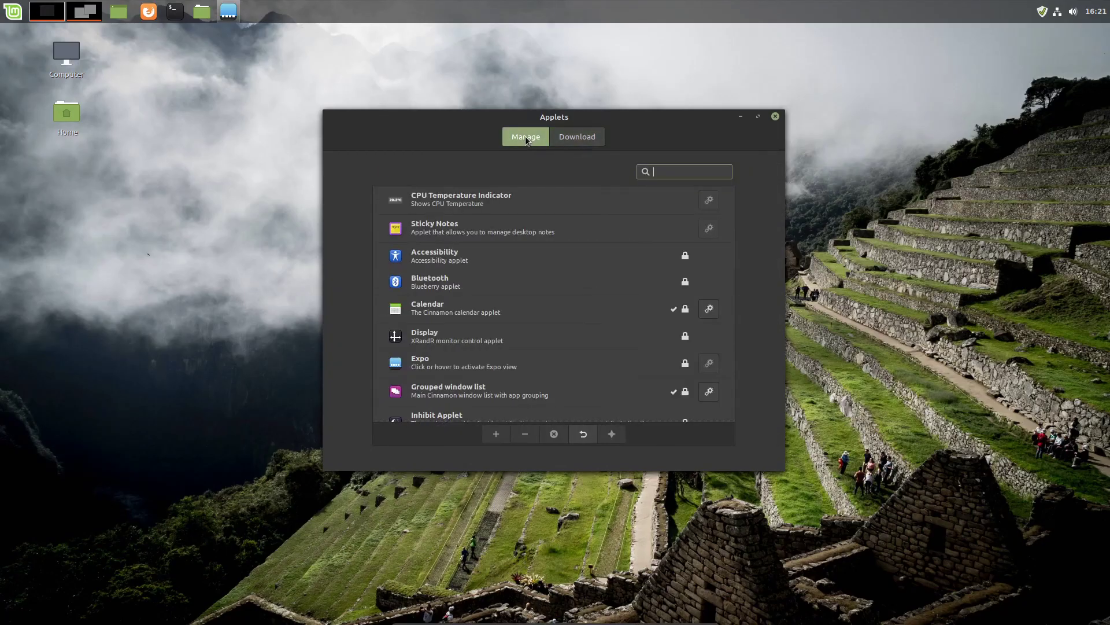
left_click(528, 232)
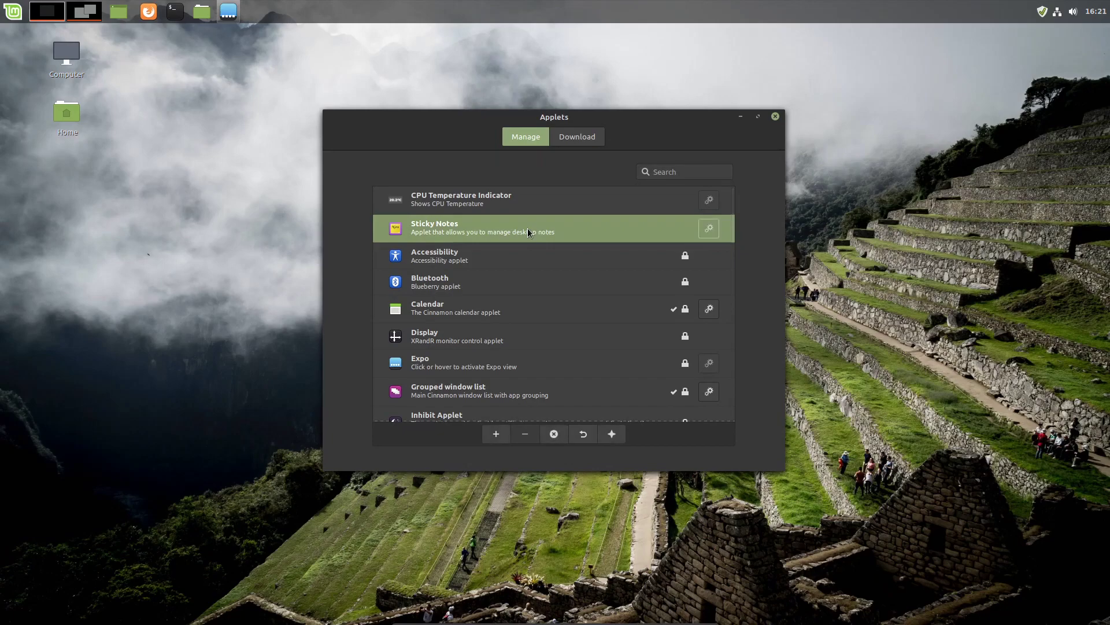
left_click(497, 435)
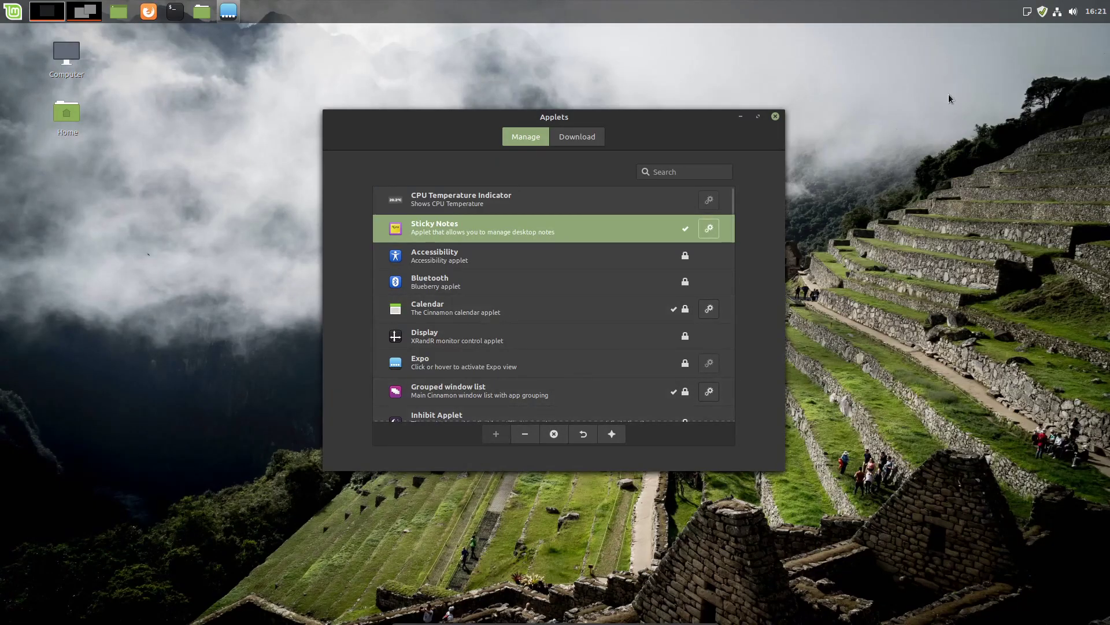
- Create a new sticky note reading "Remind people that Linux Mint is AWESOME!"
left_click(1028, 16)
left_click(1028, 13)
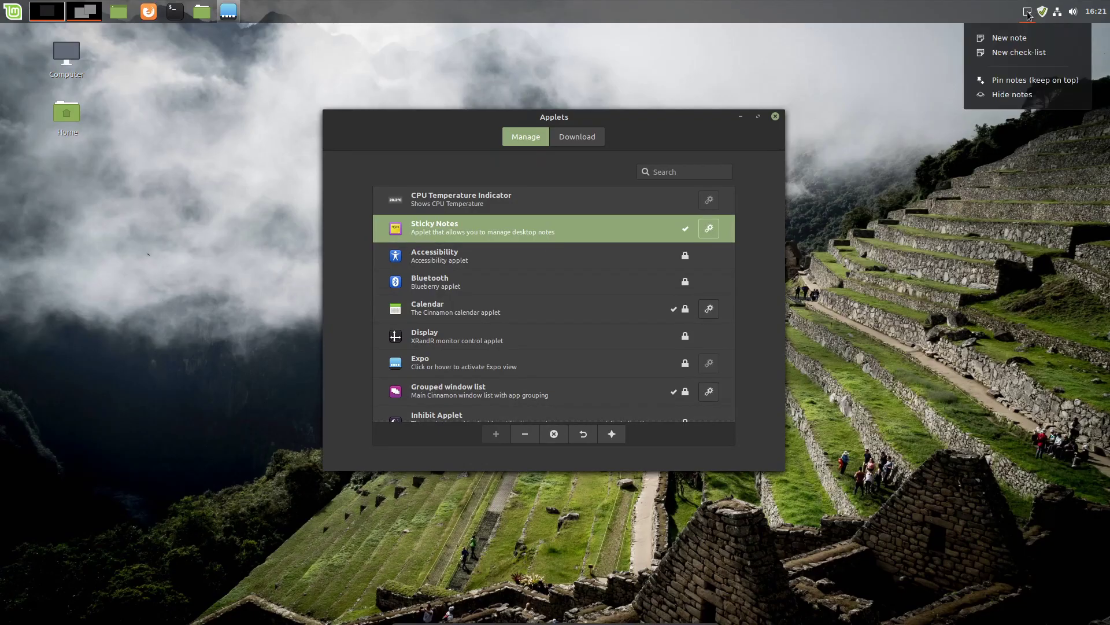
left_click(1040, 40)
left_click_drag(121, 47, 157, 53)
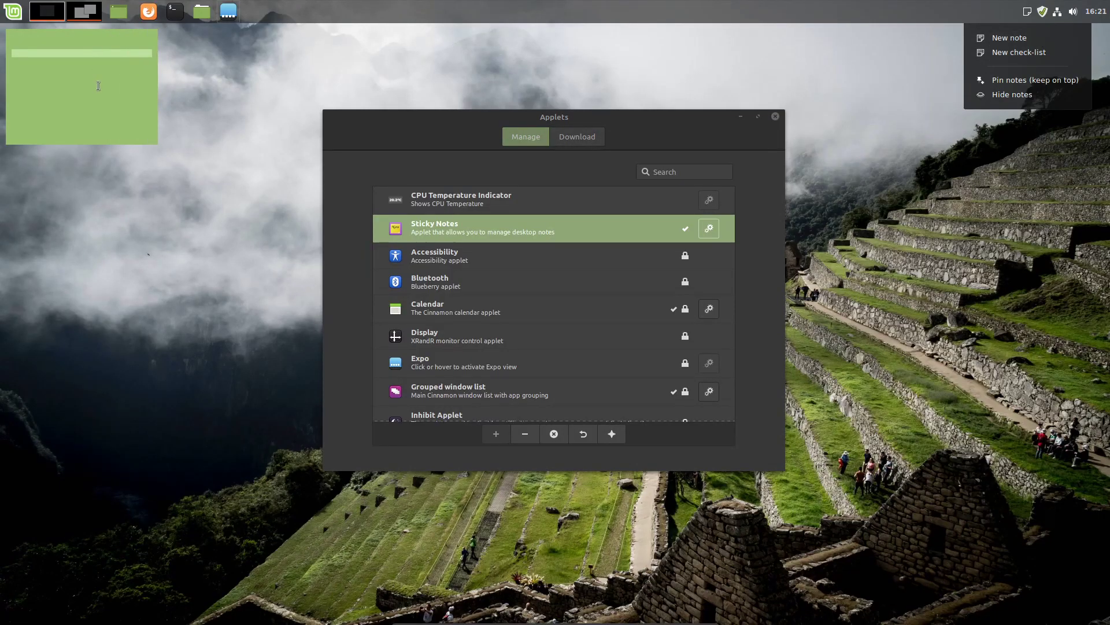
type("Remind people that Linux Mint is AWESOME")
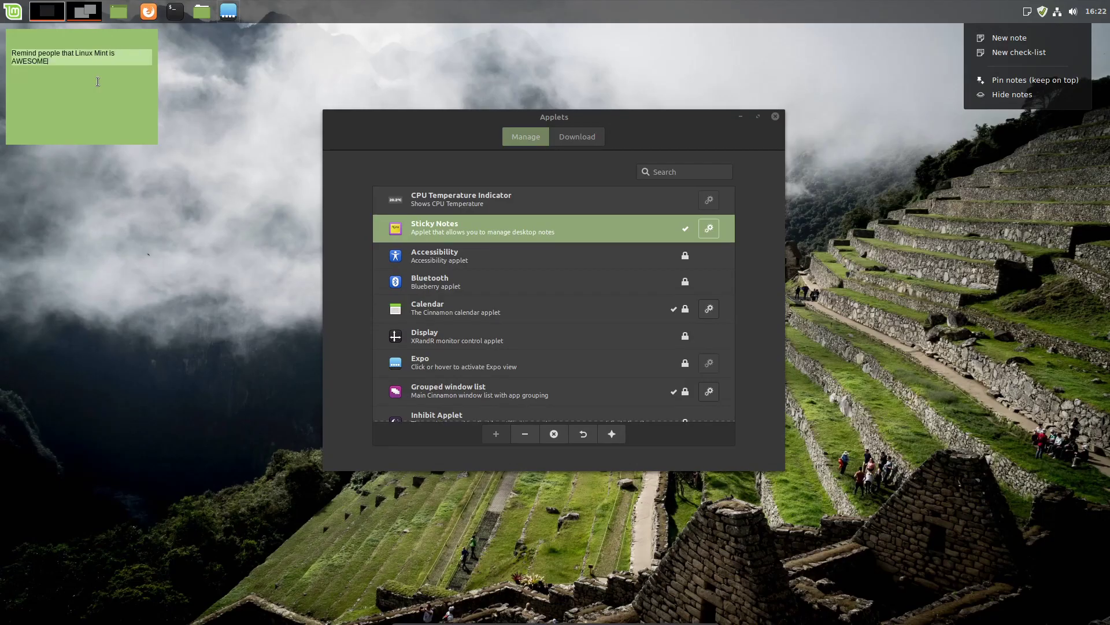
type("!")
key("Return")
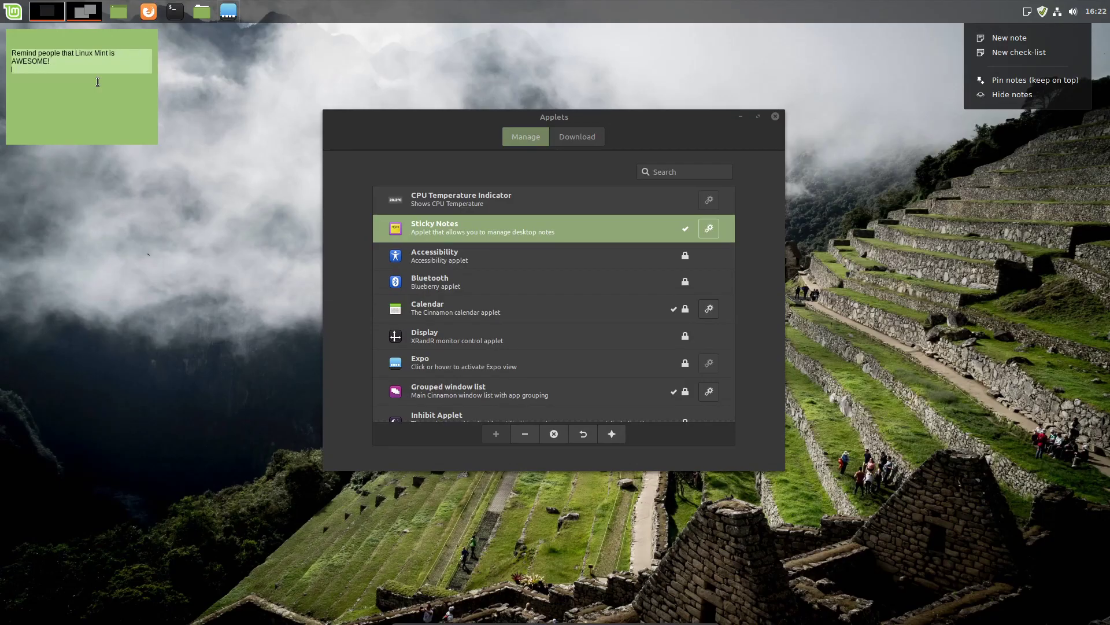
key("BackSpace")
left_click(176, 83)
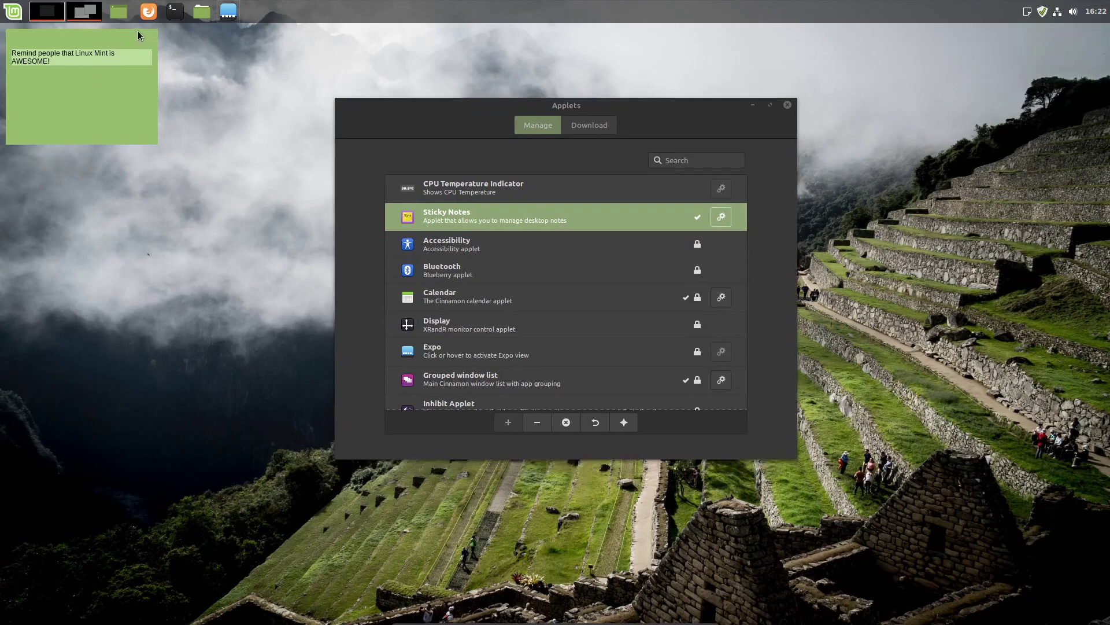
- Move the sticky note to just below the Home icon on the desktop and close the Applets window
left_click_drag(129, 33, 152, 201)
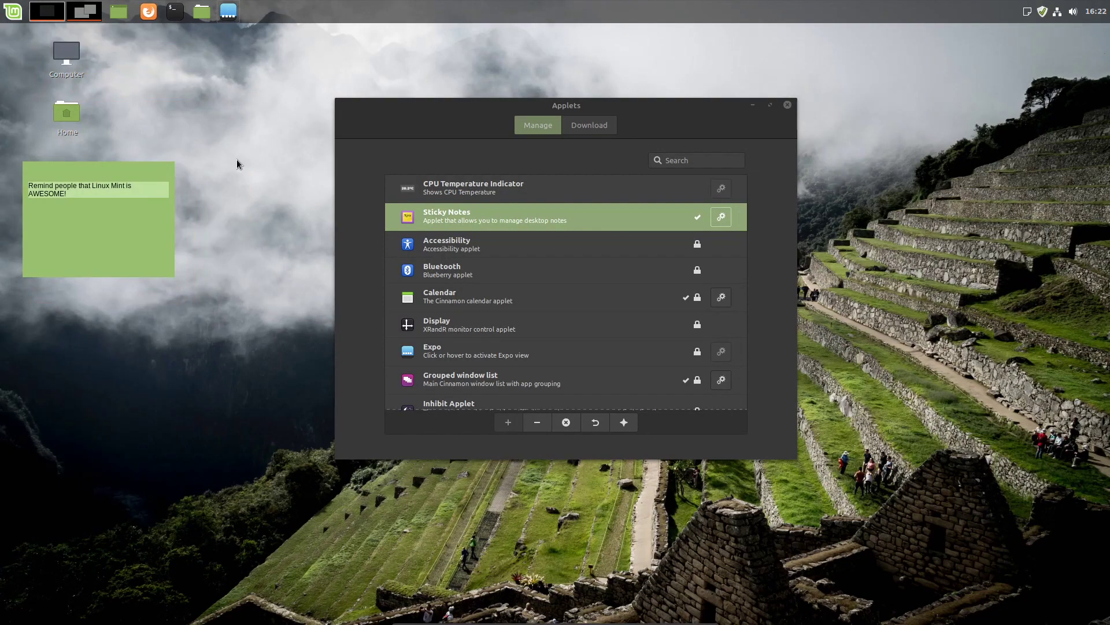
left_click(234, 161)
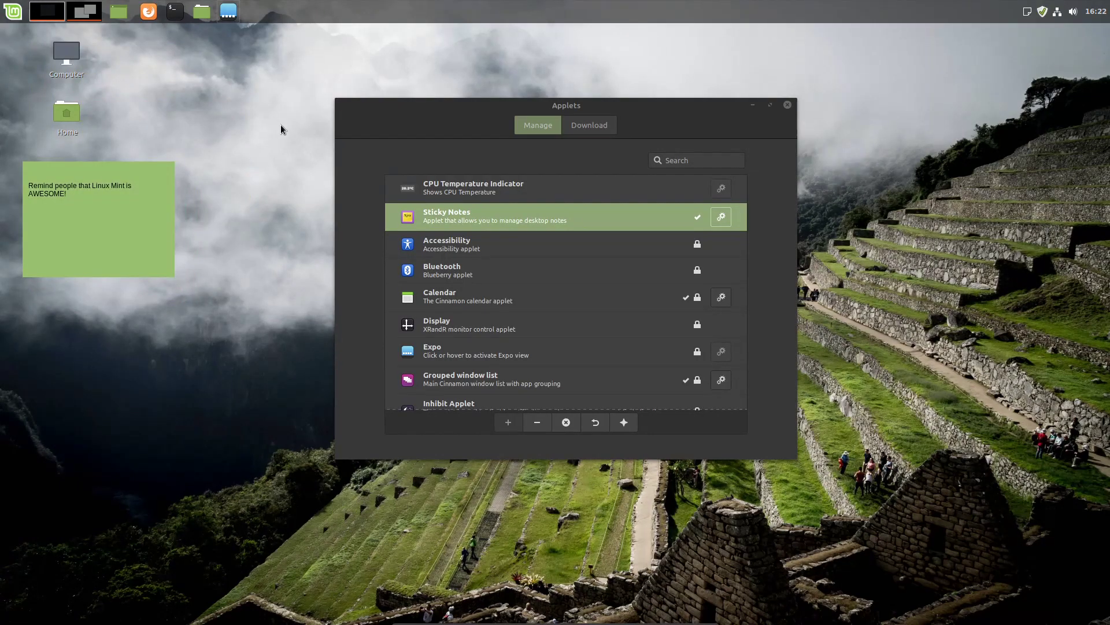
scroll(613, 310, "down", 2)
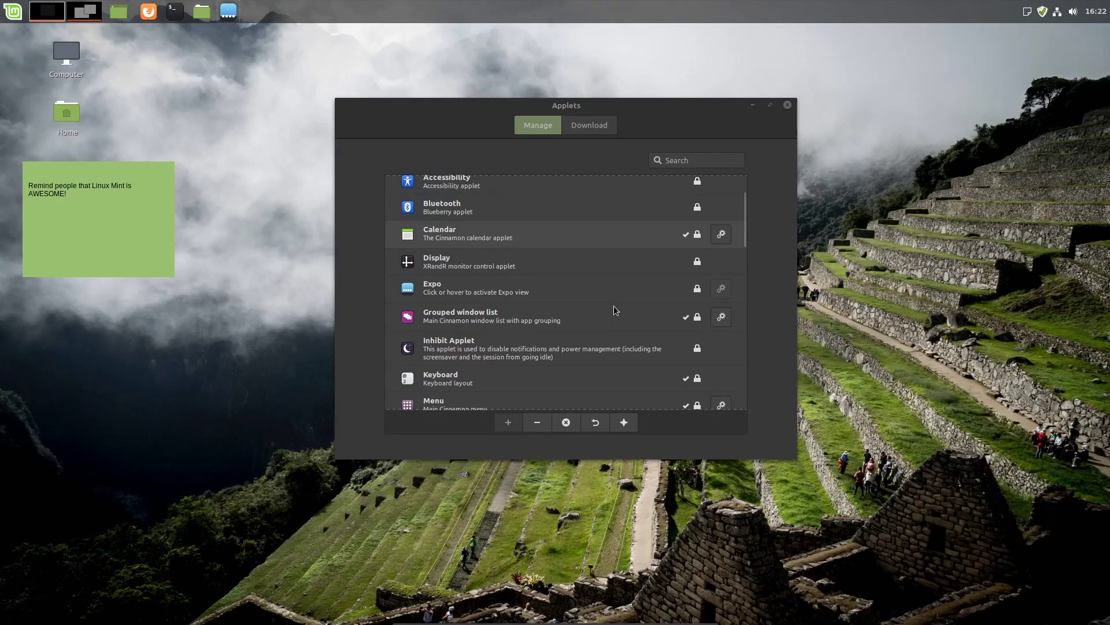
scroll(613, 305, "up", 2)
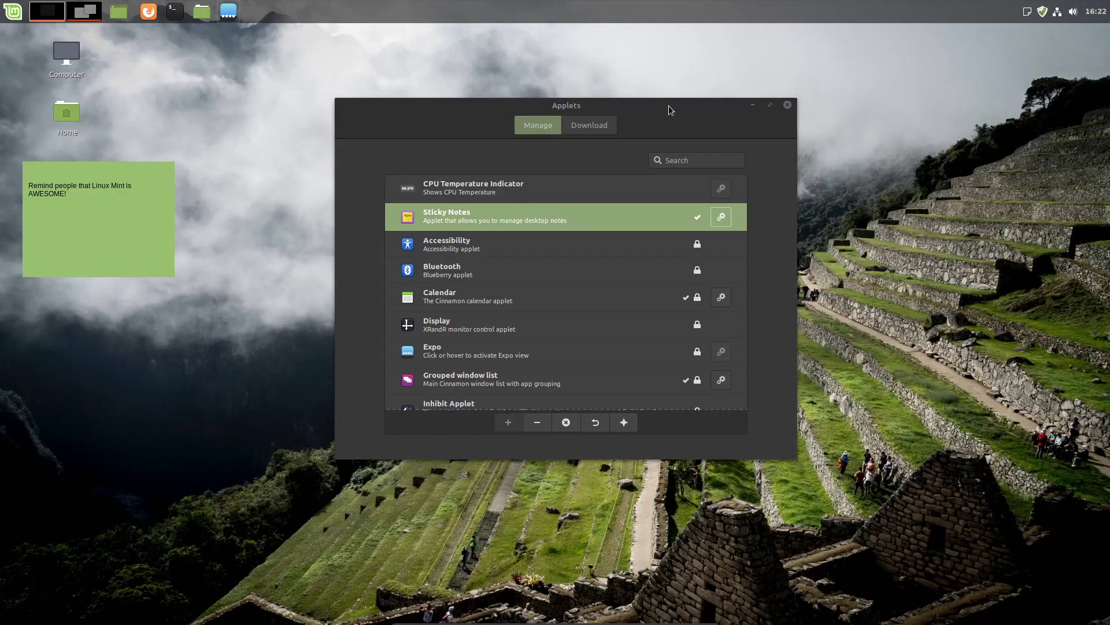
left_click(789, 106)
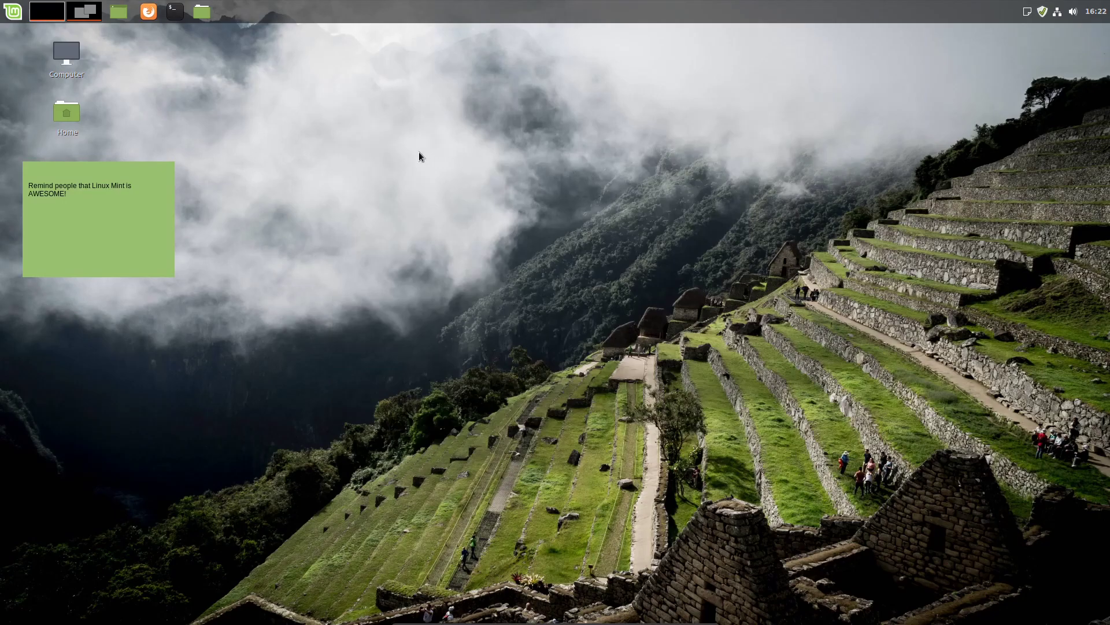